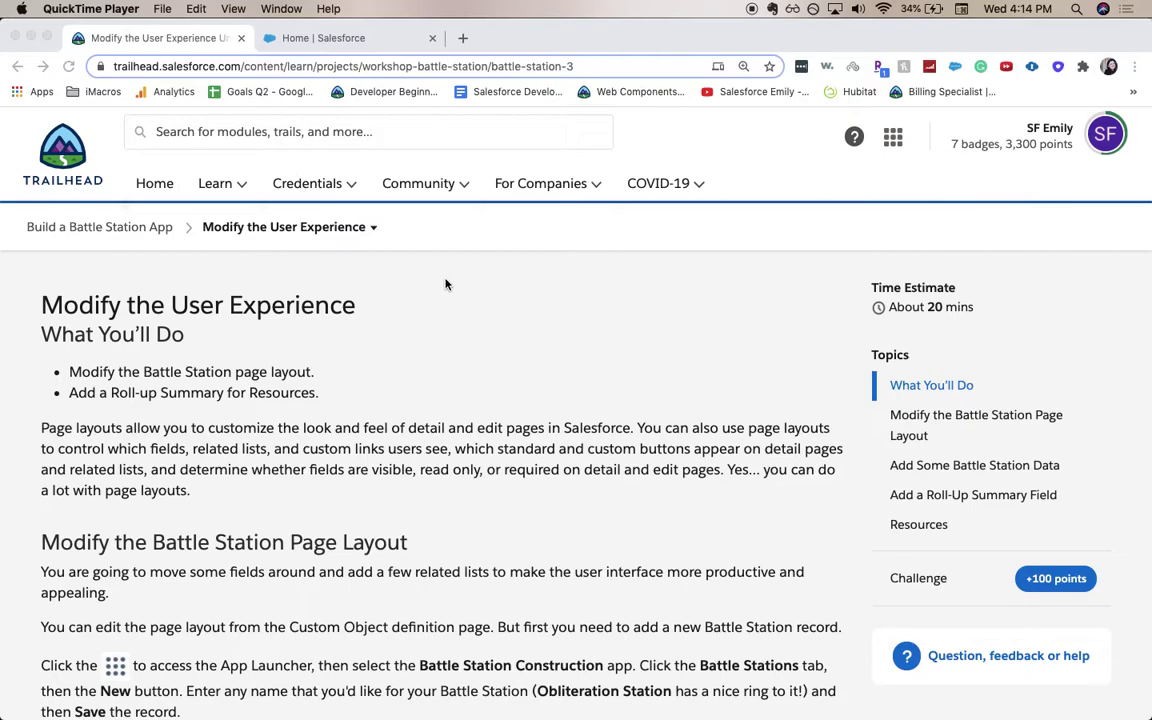
- Read through the Trailhead page layout instructions, then switch to the Salesforce Home tab
{"action": "scroll", "coordinate": [717, 407], "scroll_direction": "down", "scroll_amount": 5}
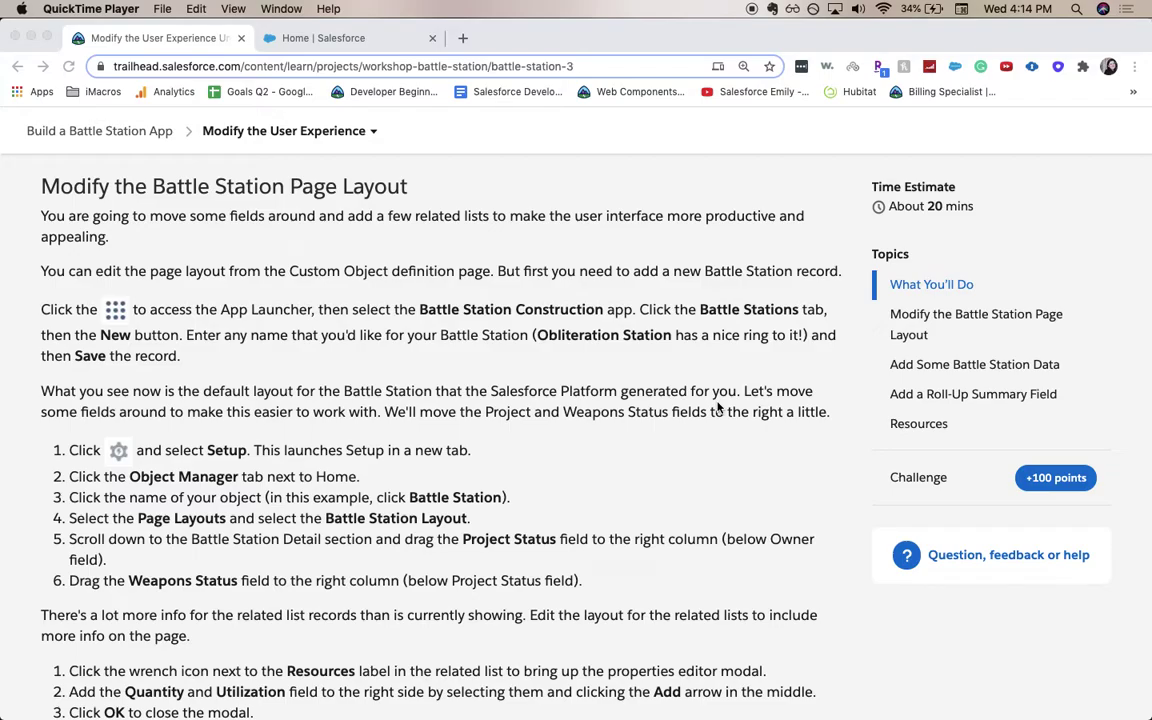
{"action": "scroll", "coordinate": [672, 304], "scroll_direction": "up", "scroll_amount": 2}
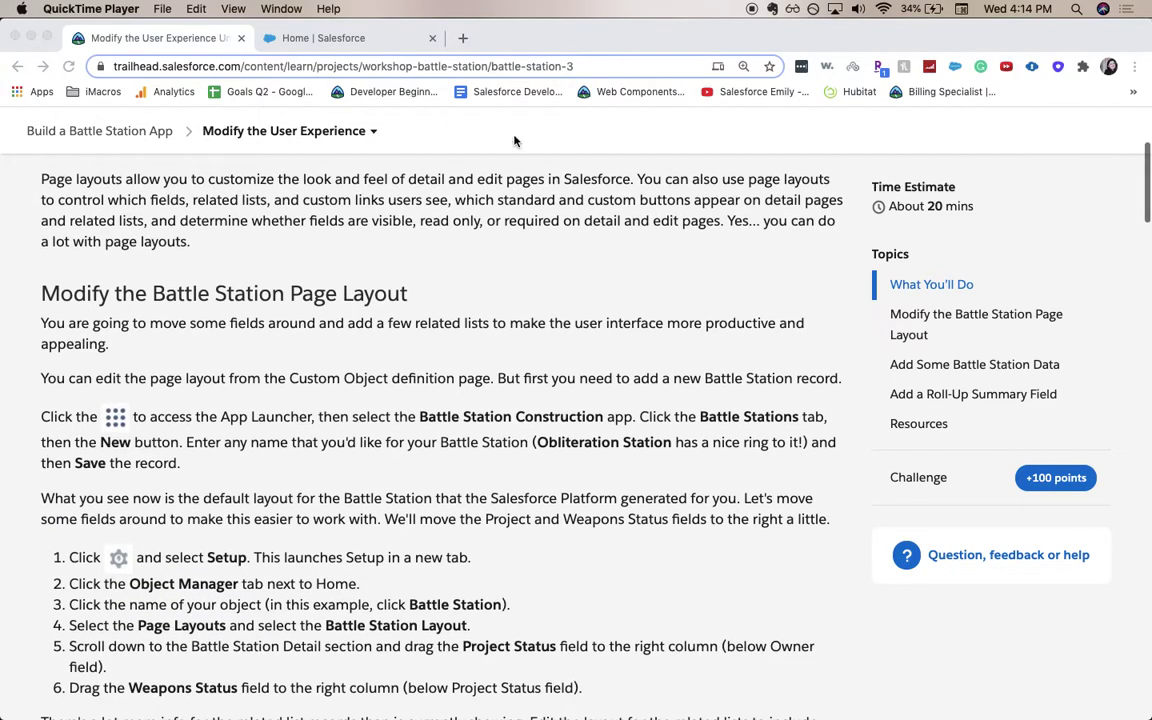
{"action": "scroll", "coordinate": [350, 272], "scroll_direction": "down", "scroll_amount": 2}
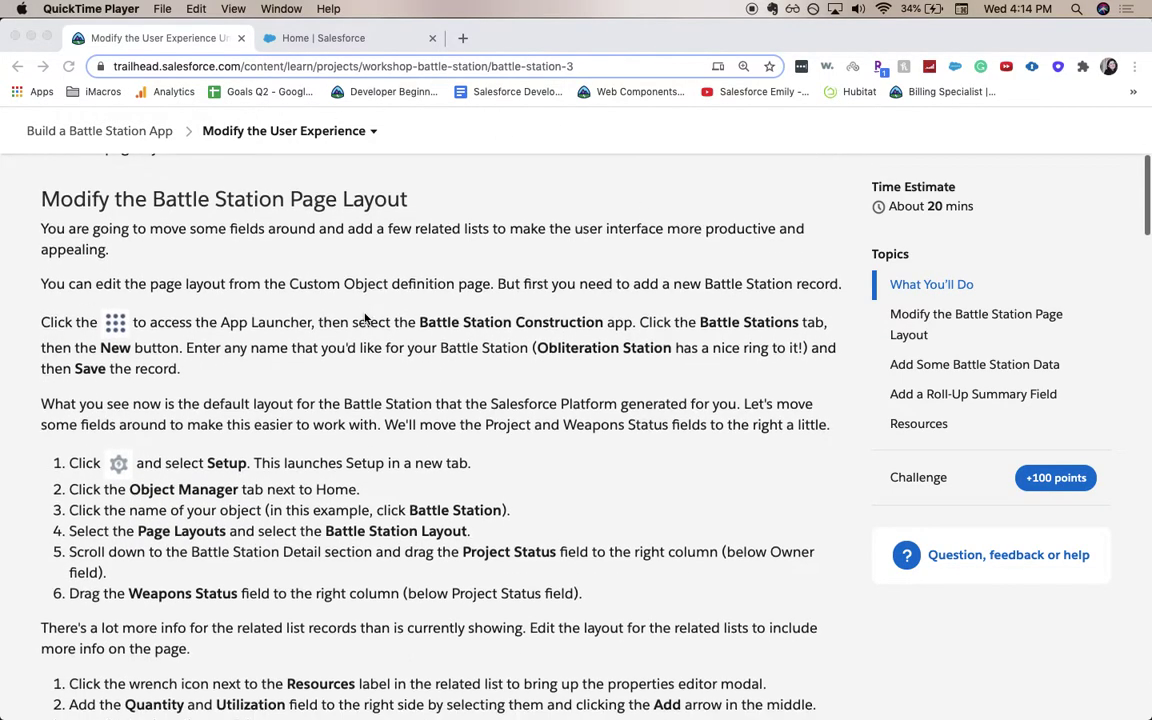
{"action": "left_click", "coordinate": [330, 38]}
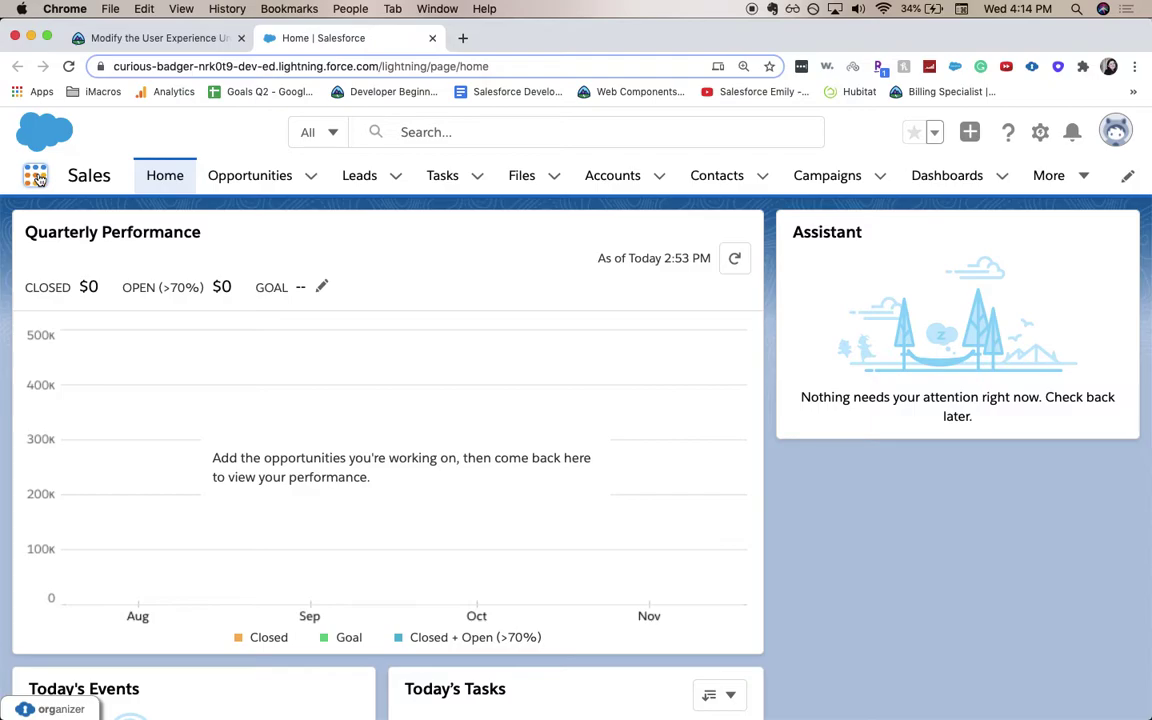
- Launch the Battle Station Construction app from the App Launcher's full app list
{"action": "left_click", "coordinate": [35, 177]}
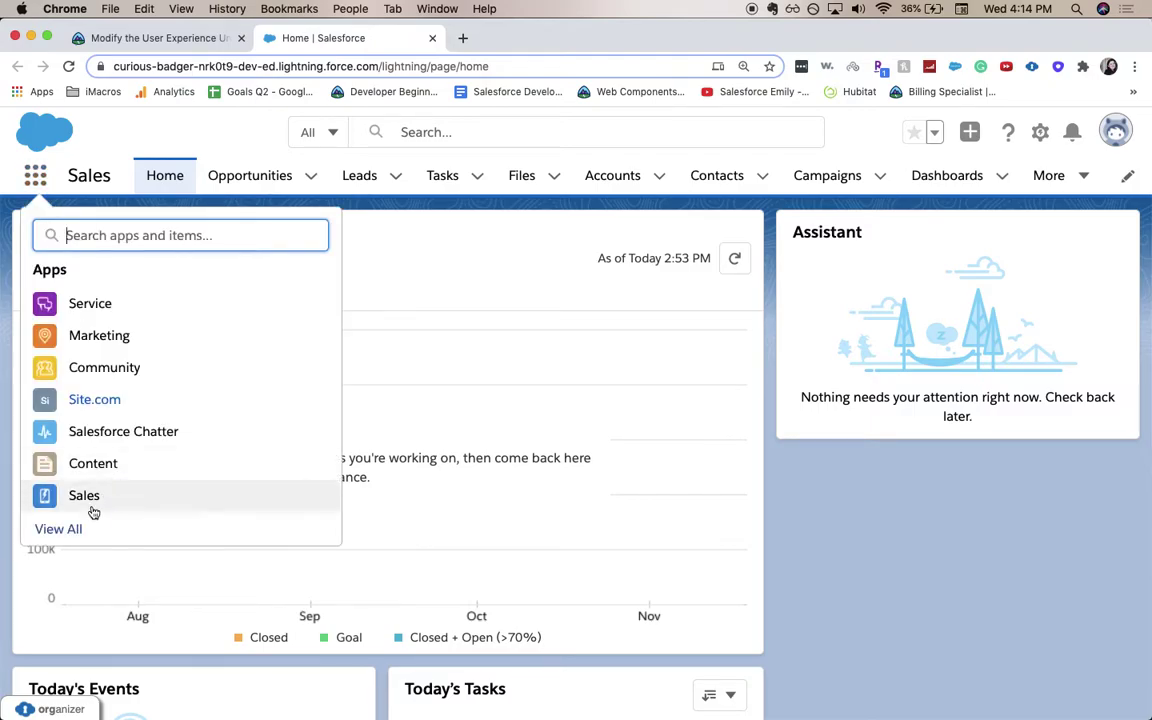
{"action": "left_click", "coordinate": [58, 529]}
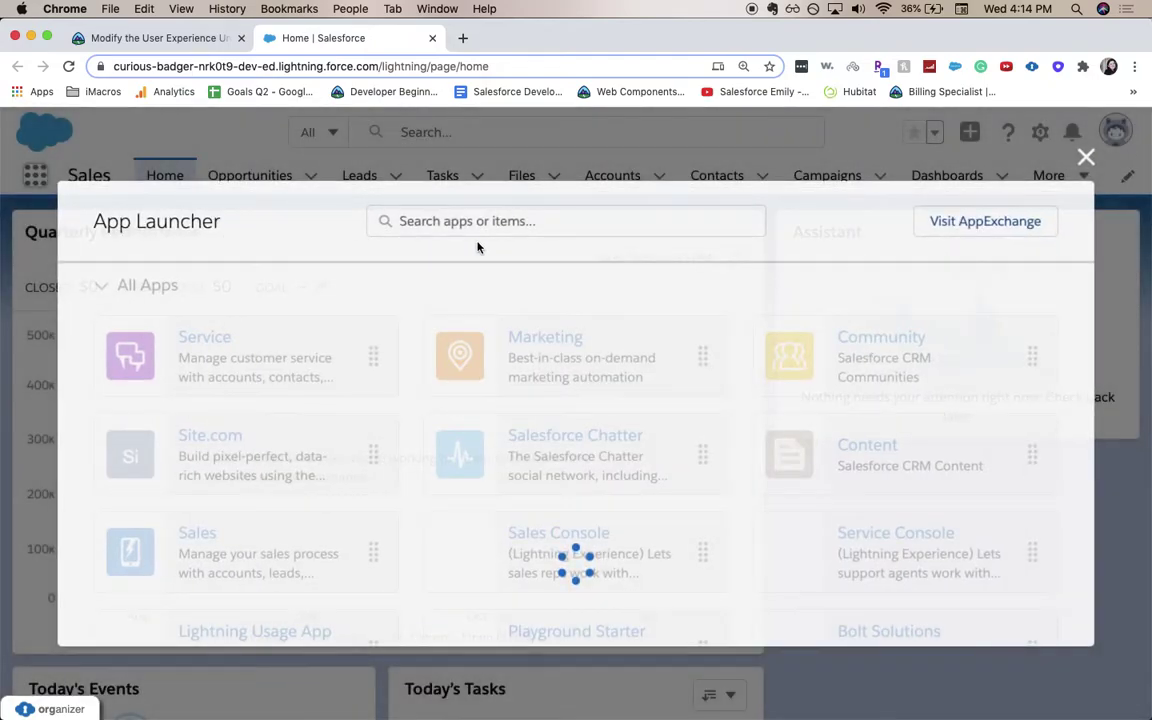
{"action": "scroll", "coordinate": [645, 292], "scroll_direction": "down", "scroll_amount": 4}
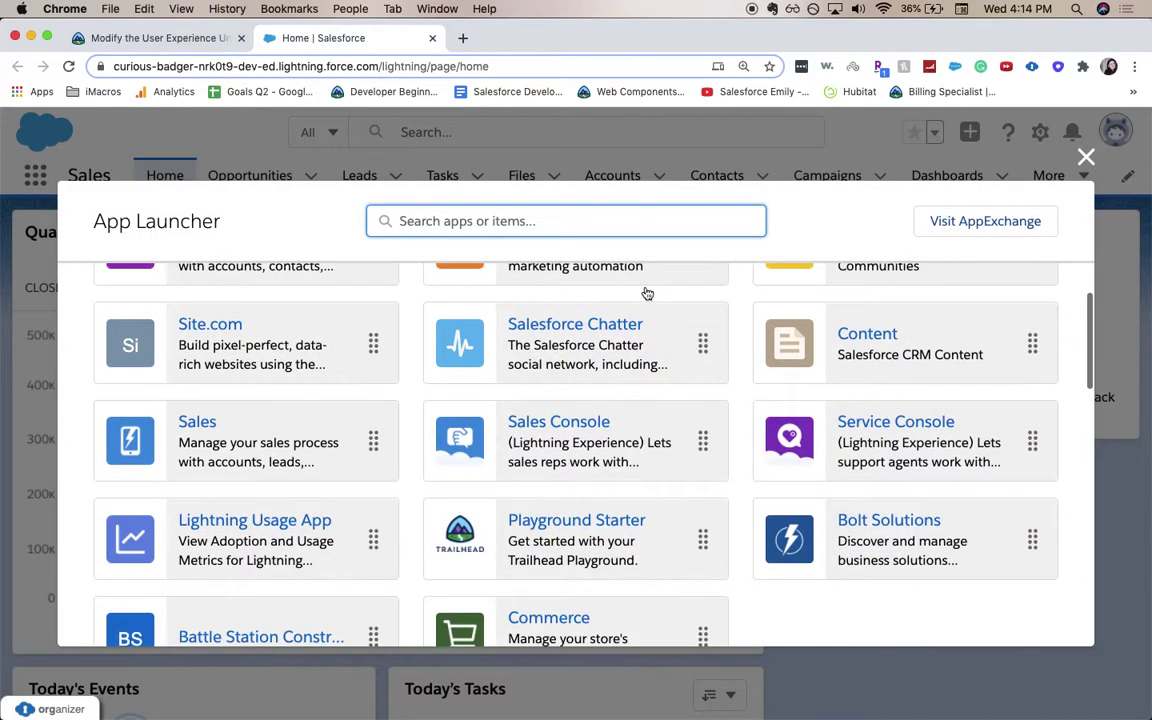
{"action": "left_click", "coordinate": [258, 588]}
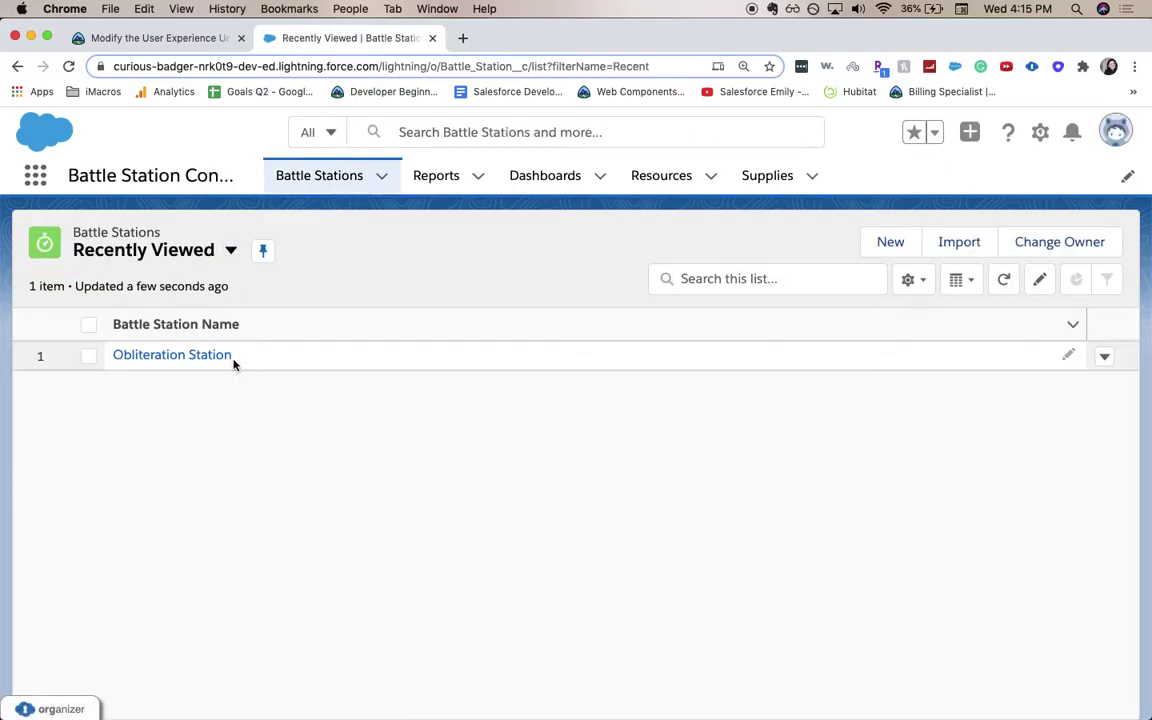
- Open the Obliteration Station record and dismiss the Compact Setting promotion
{"action": "left_click", "coordinate": [220, 358]}
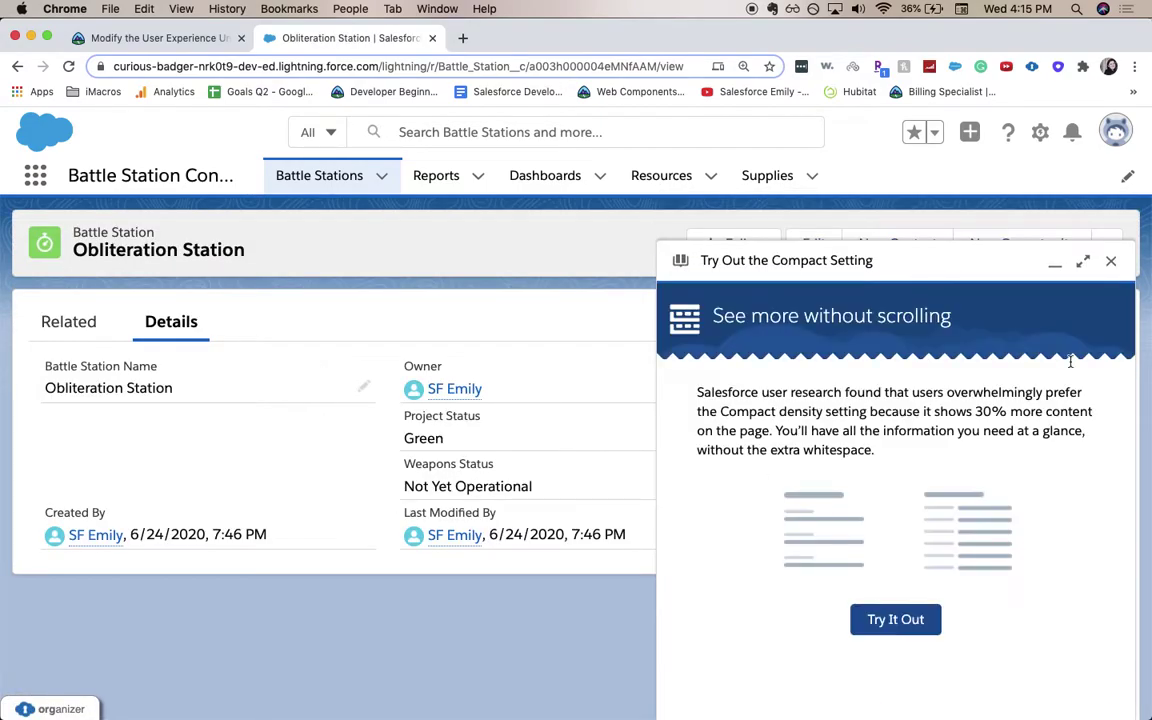
{"action": "left_click", "coordinate": [1110, 261]}
{"action": "scroll", "coordinate": [298, 267], "scroll_direction": "left", "scroll_amount": 5}
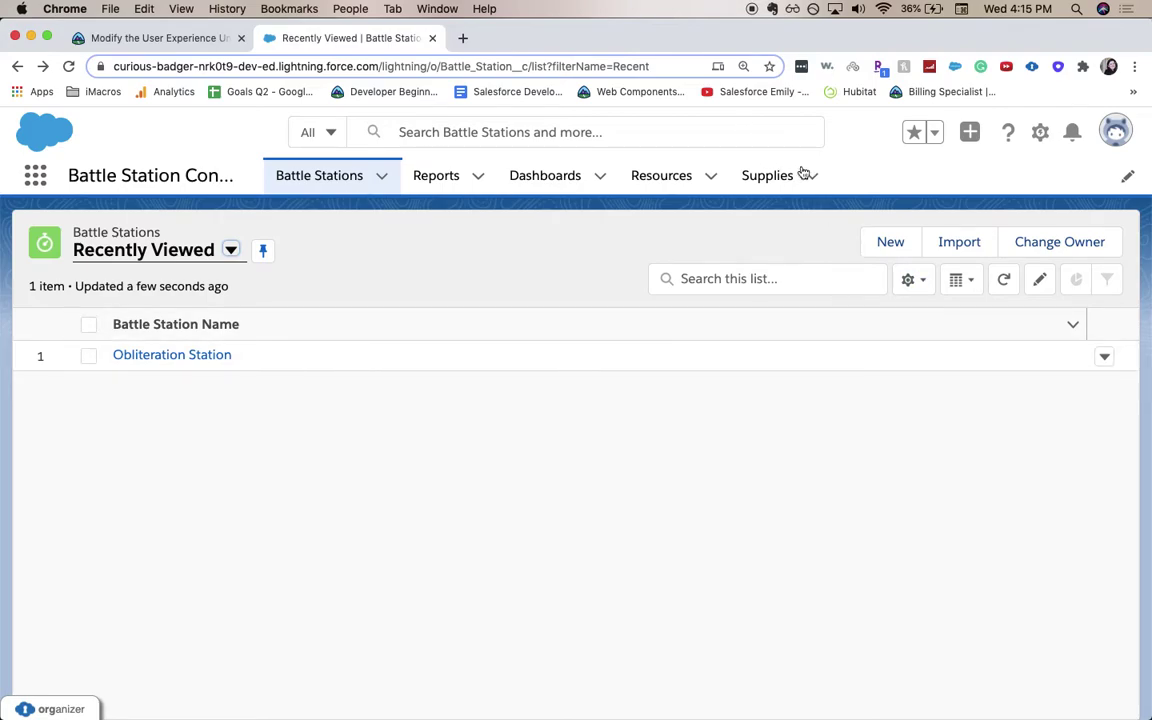
- In Setup's Object Manager, filter by 'ba' and open the Battle Station object's Battle Station Layout
{"action": "left_click", "coordinate": [1037, 137]}
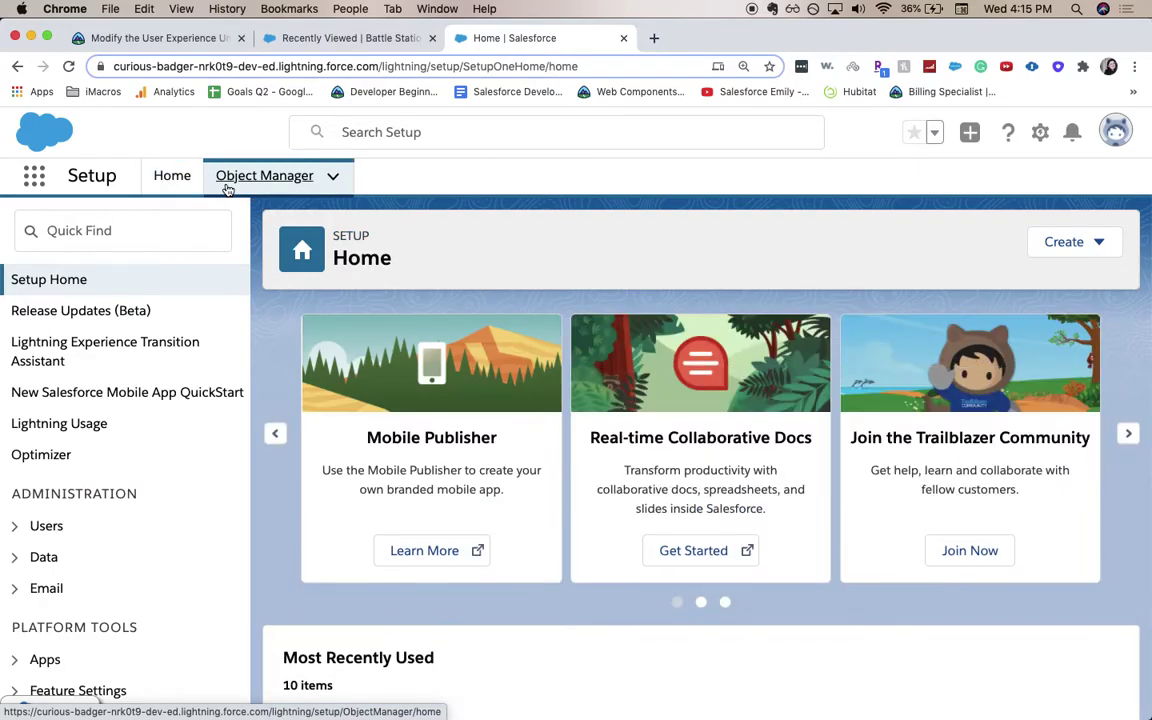
{"action": "left_click", "coordinate": [228, 188]}
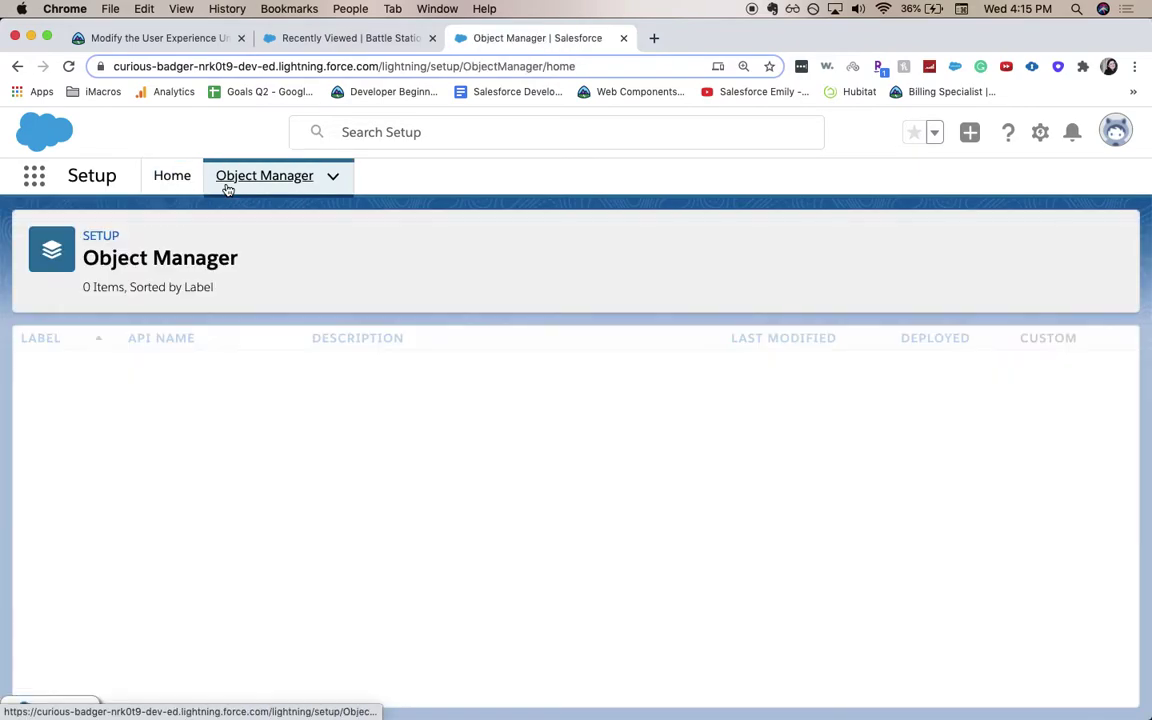
{"action": "left_click", "coordinate": [848, 239]}
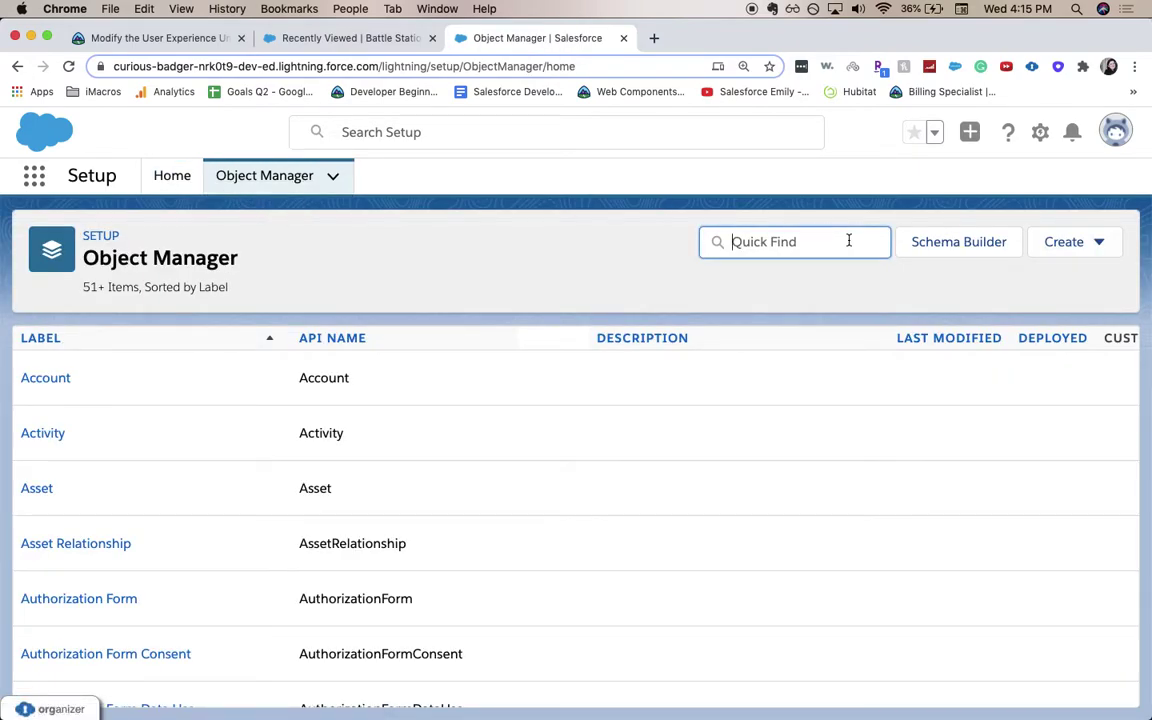
{"action": "type", "text": "ba"}
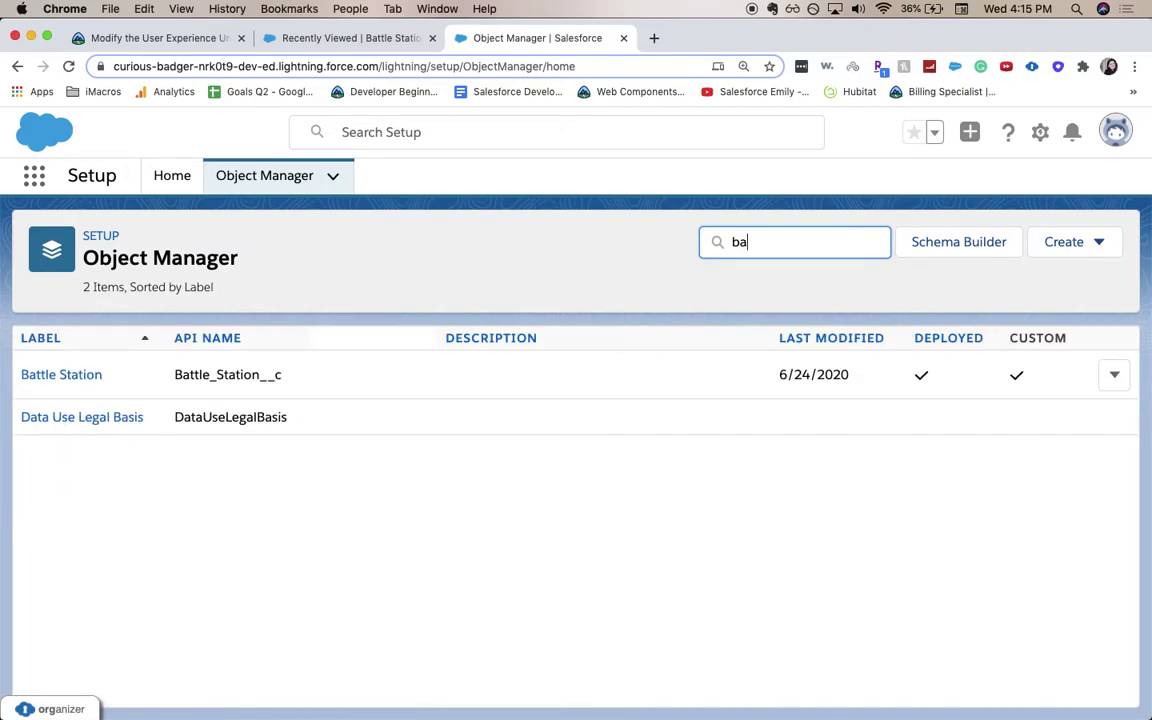
{"action": "left_click", "coordinate": [100, 384]}
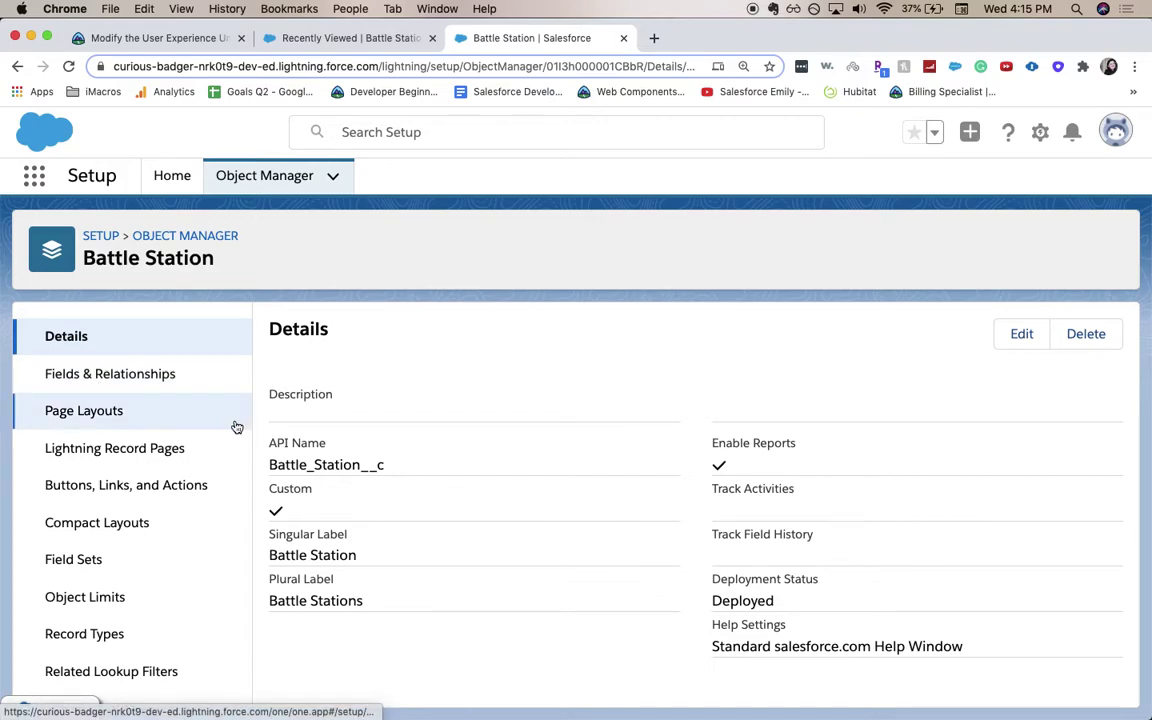
{"action": "scroll", "coordinate": [155, 640], "scroll_direction": "down", "scroll_amount": 3}
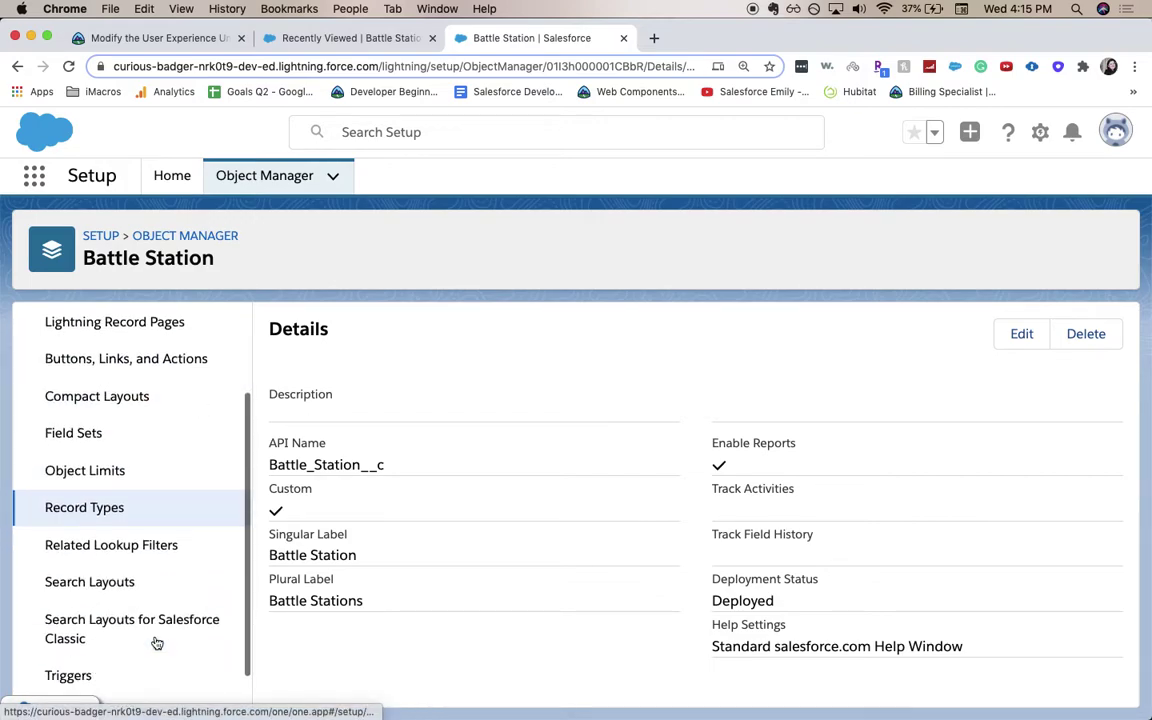
{"action": "scroll", "coordinate": [155, 640], "scroll_direction": "up", "scroll_amount": 3}
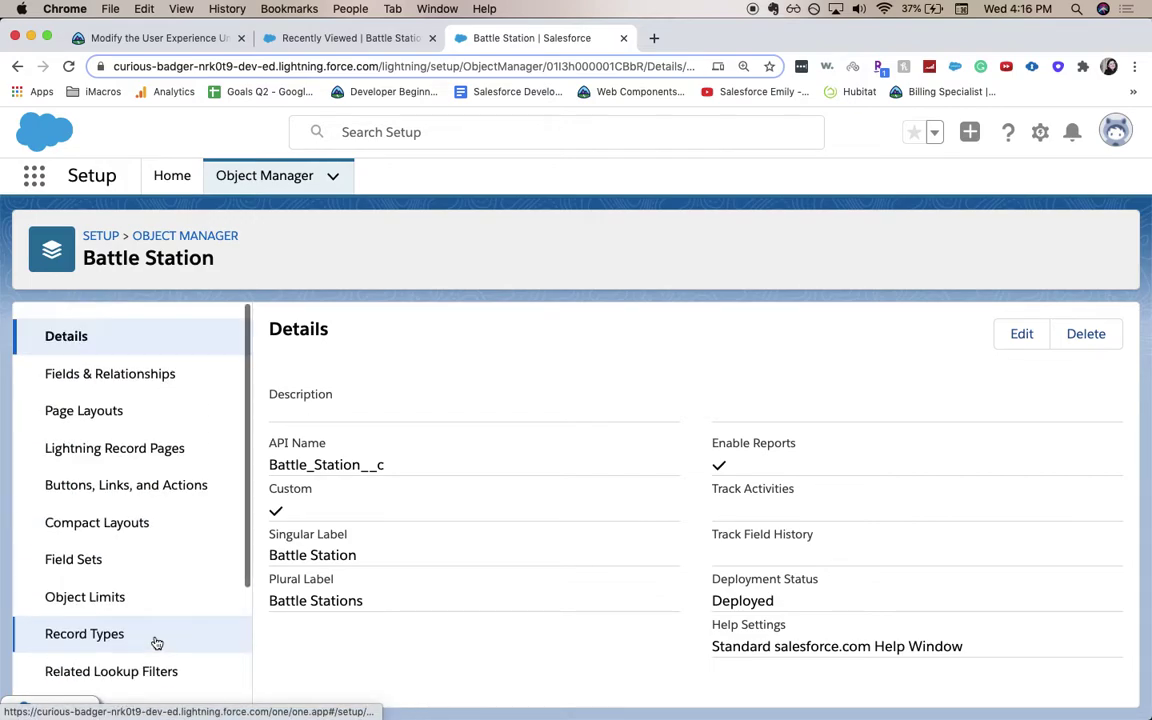
{"action": "left_click", "coordinate": [94, 425]}
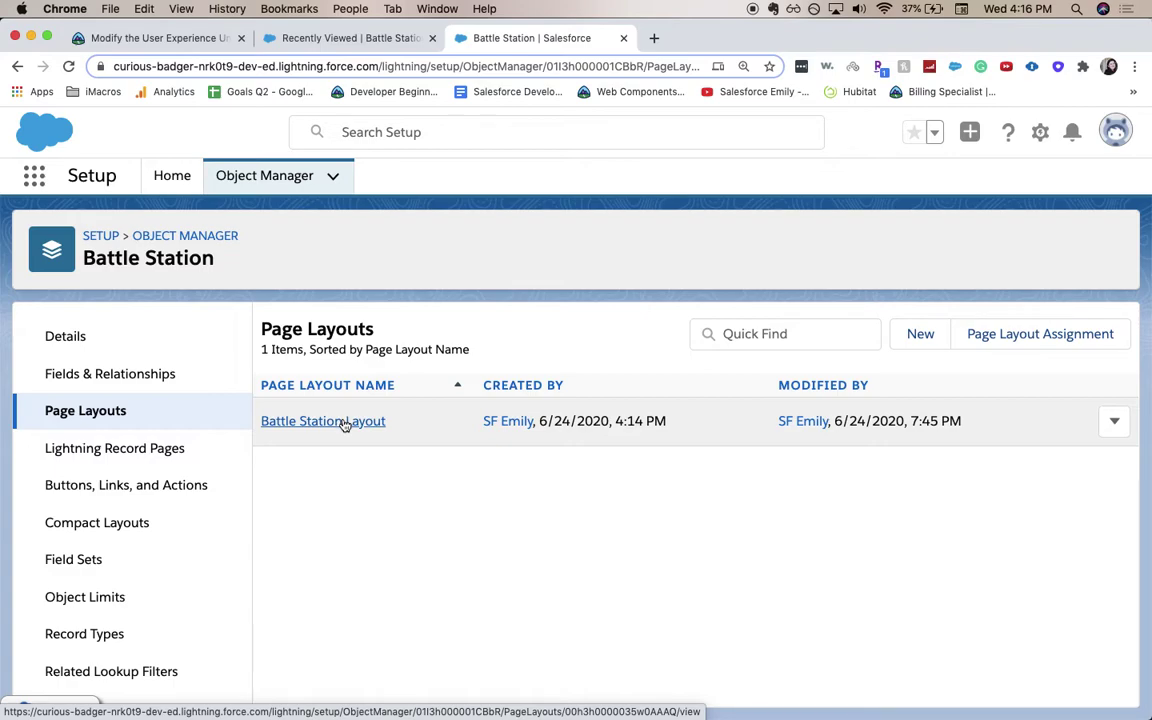
{"action": "left_click", "coordinate": [341, 421]}
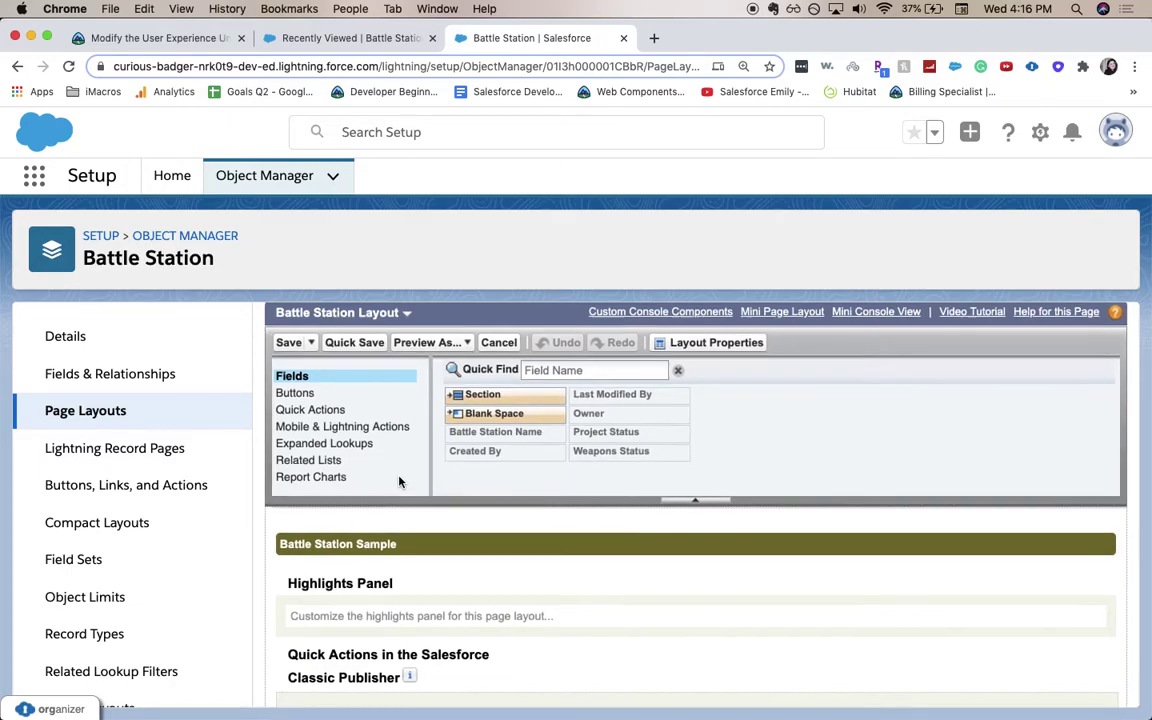
- Move the Weapons Status field into the right column below Project Status
{"action": "scroll", "coordinate": [430, 487], "scroll_direction": "down", "scroll_amount": 8}
{"action": "scroll", "coordinate": [453, 492], "scroll_direction": "down", "scroll_amount": 10}
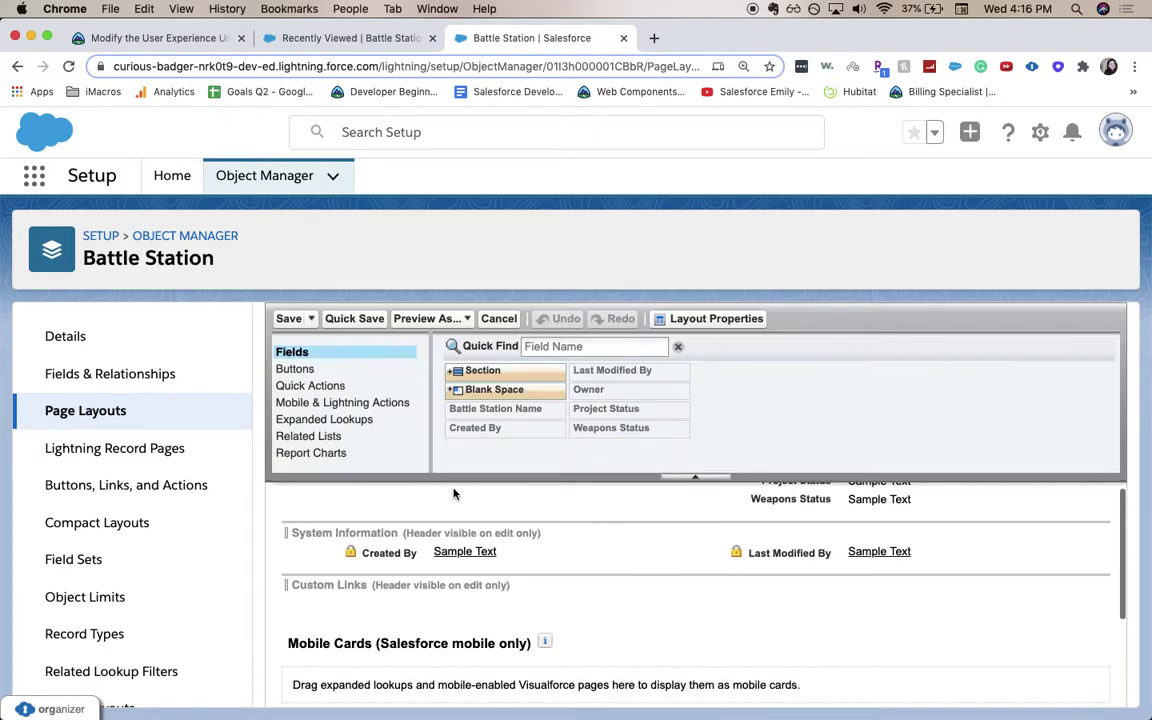
{"action": "scroll", "coordinate": [453, 492], "scroll_direction": "up", "scroll_amount": 5}
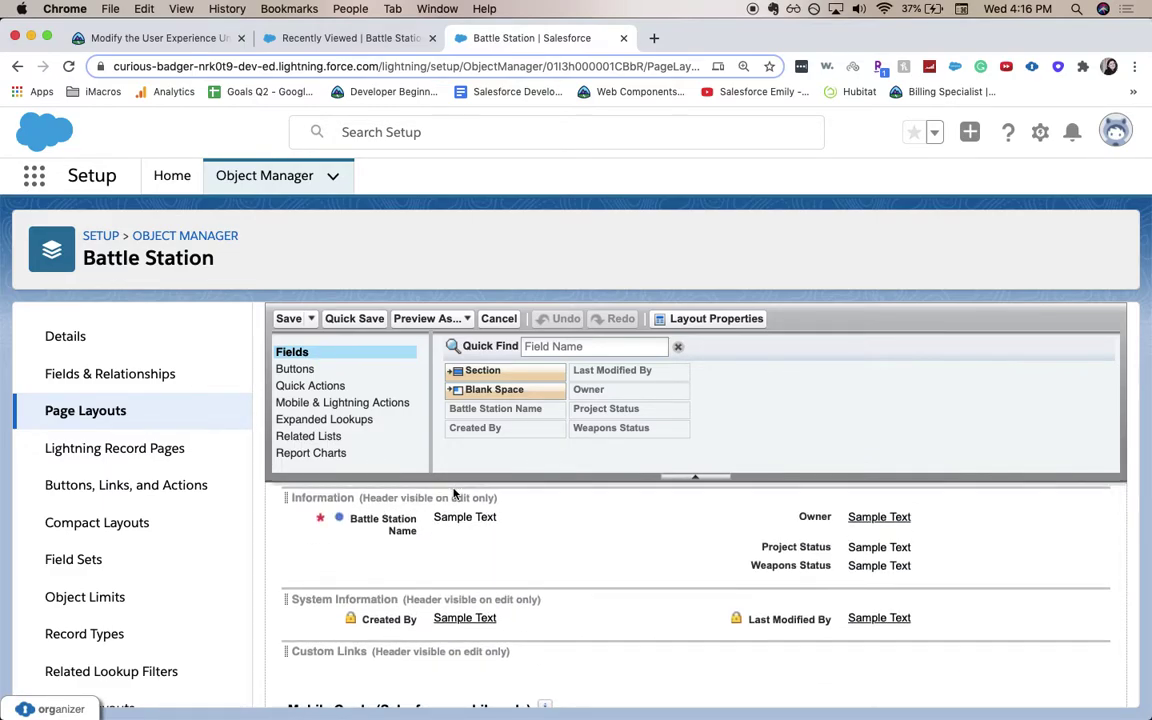
{"action": "scroll", "coordinate": [453, 492], "scroll_direction": "up", "scroll_amount": 2}
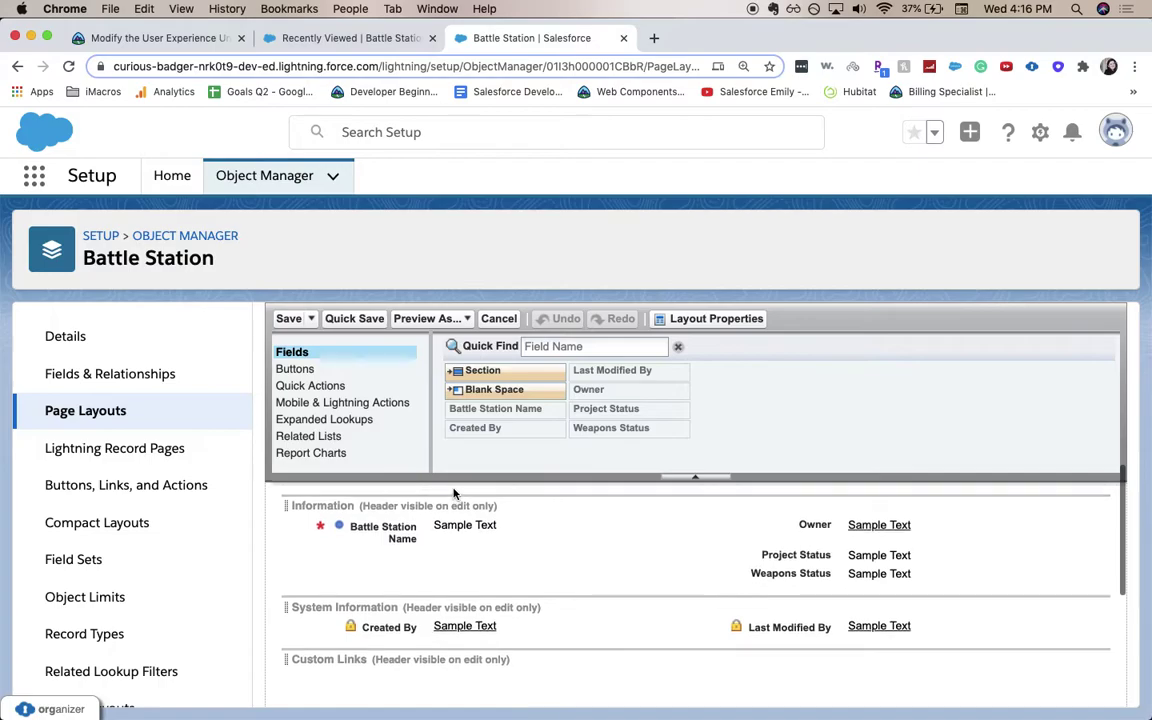
{"action": "left_click", "coordinate": [843, 584]}
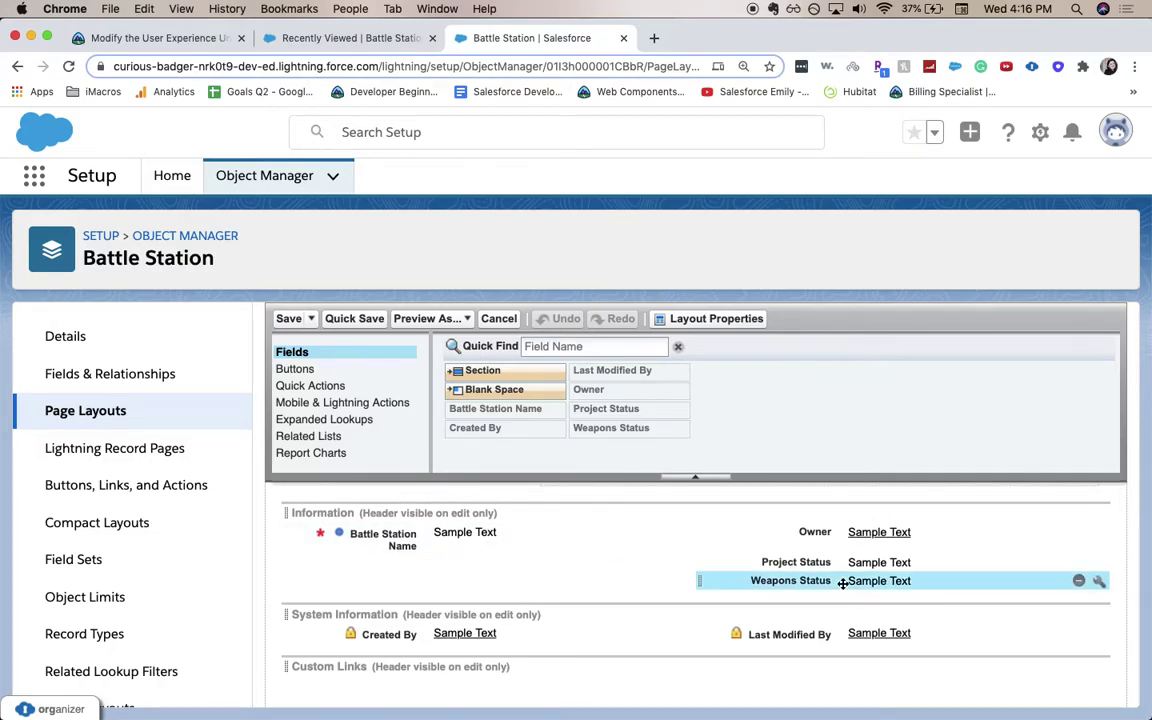
{"action": "left_click_drag", "start_coordinate": [843, 584], "coordinate": [828, 584]}
{"action": "scroll", "coordinate": [782, 565], "scroll_direction": "down", "scroll_amount": 5}
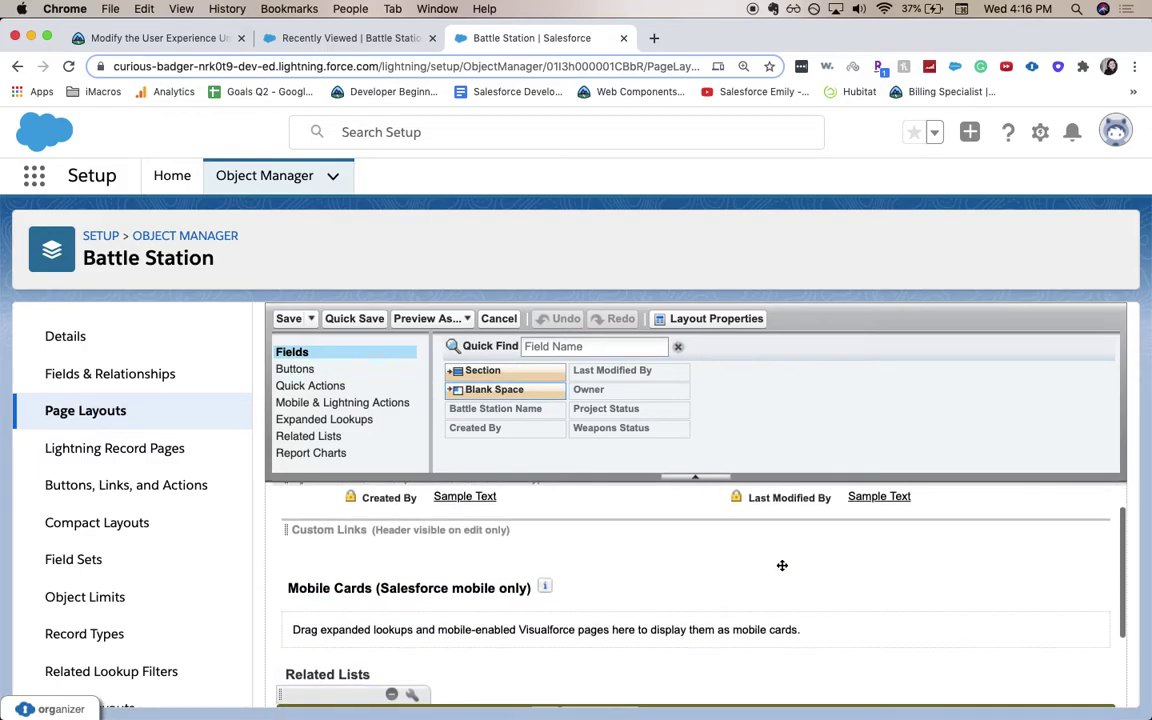
{"action": "scroll", "coordinate": [780, 565], "scroll_direction": "down", "scroll_amount": 2}
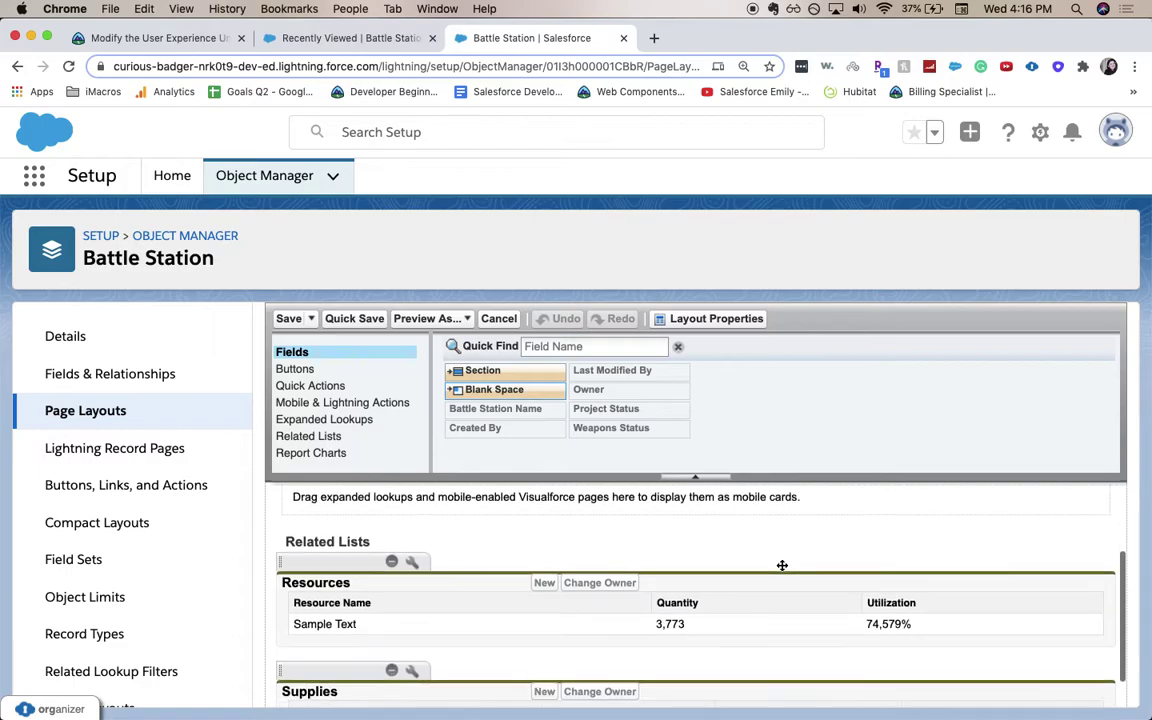
- Add Utilization as a column of the Resources related list, next to Resource Name and Quantity
{"action": "left_click", "coordinate": [416, 565]}
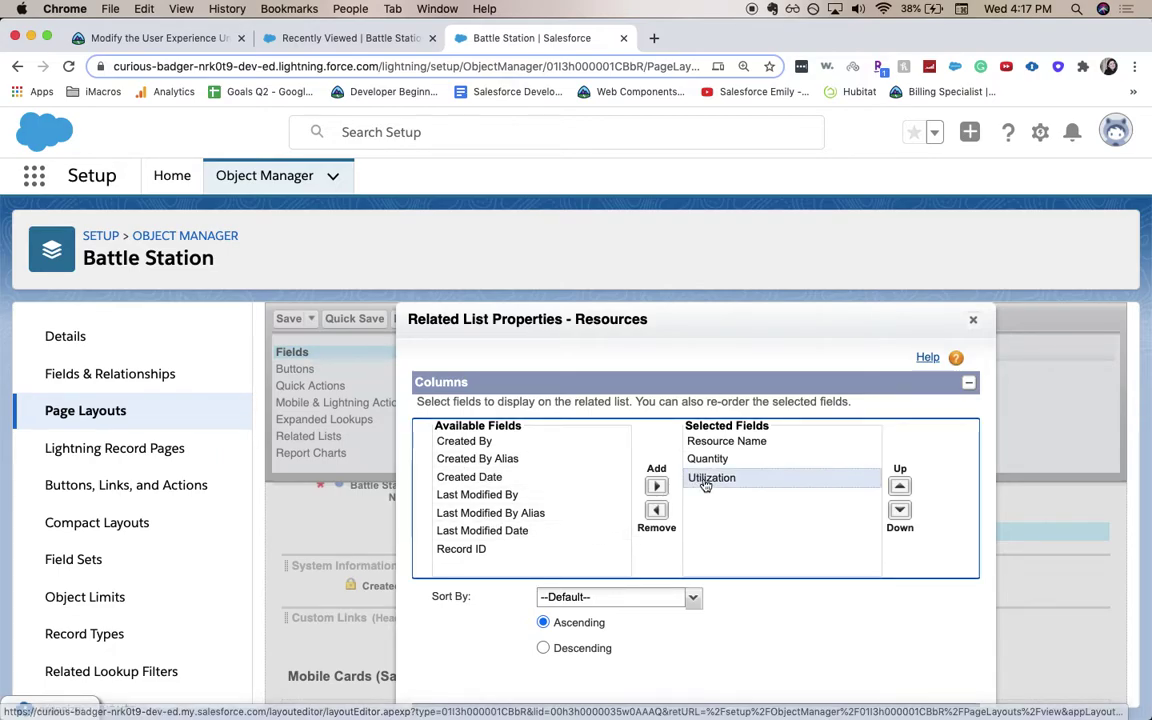
{"action": "left_click_drag", "start_coordinate": [706, 484], "coordinate": [585, 471]}
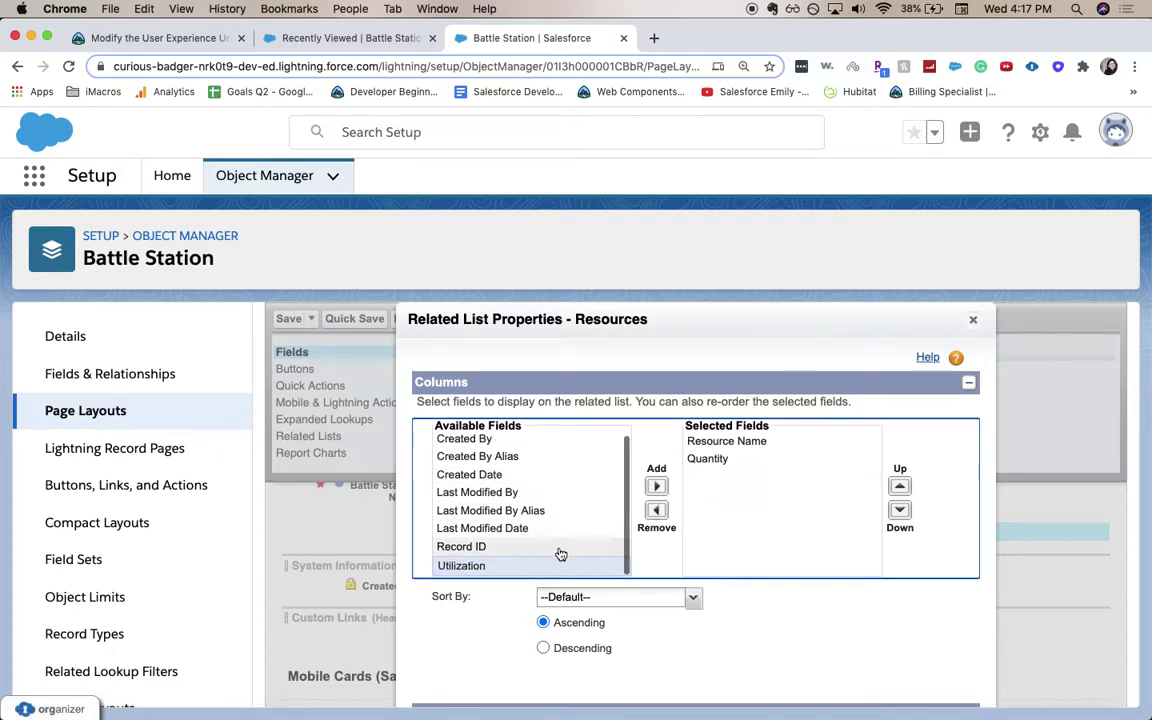
{"action": "left_click", "coordinate": [656, 485]}
{"action": "scroll", "coordinate": [706, 590], "scroll_direction": "down", "scroll_amount": 3}
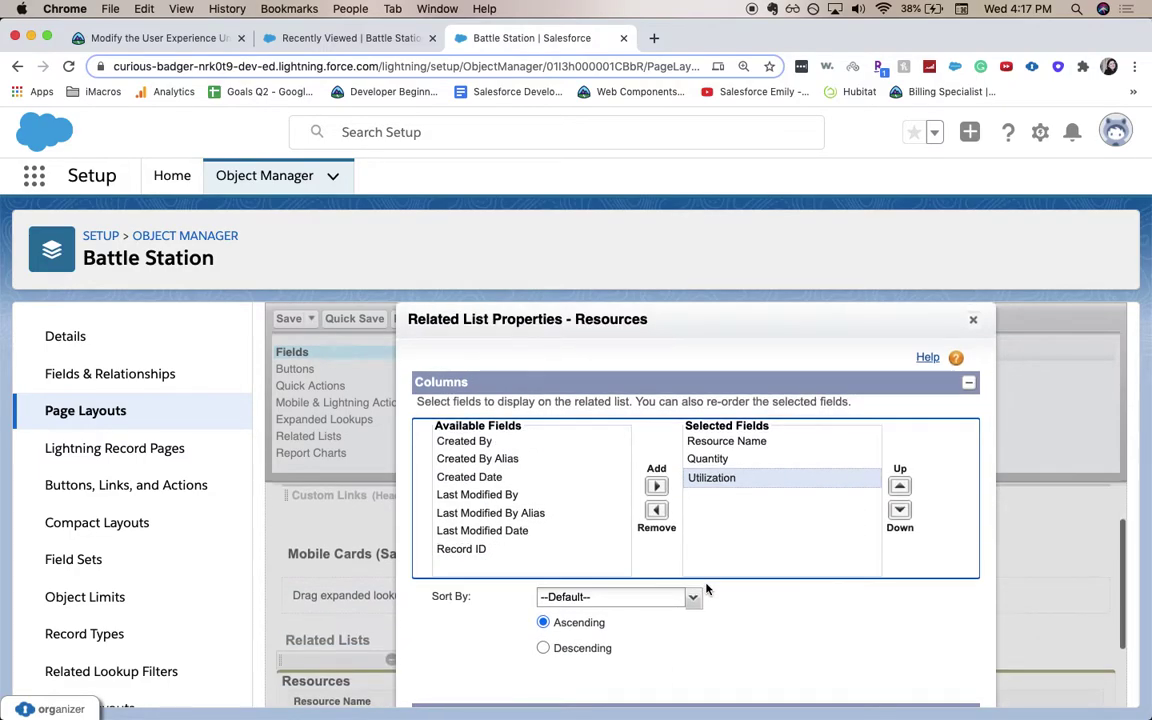
{"action": "scroll", "coordinate": [734, 602], "scroll_direction": "down", "scroll_amount": 5}
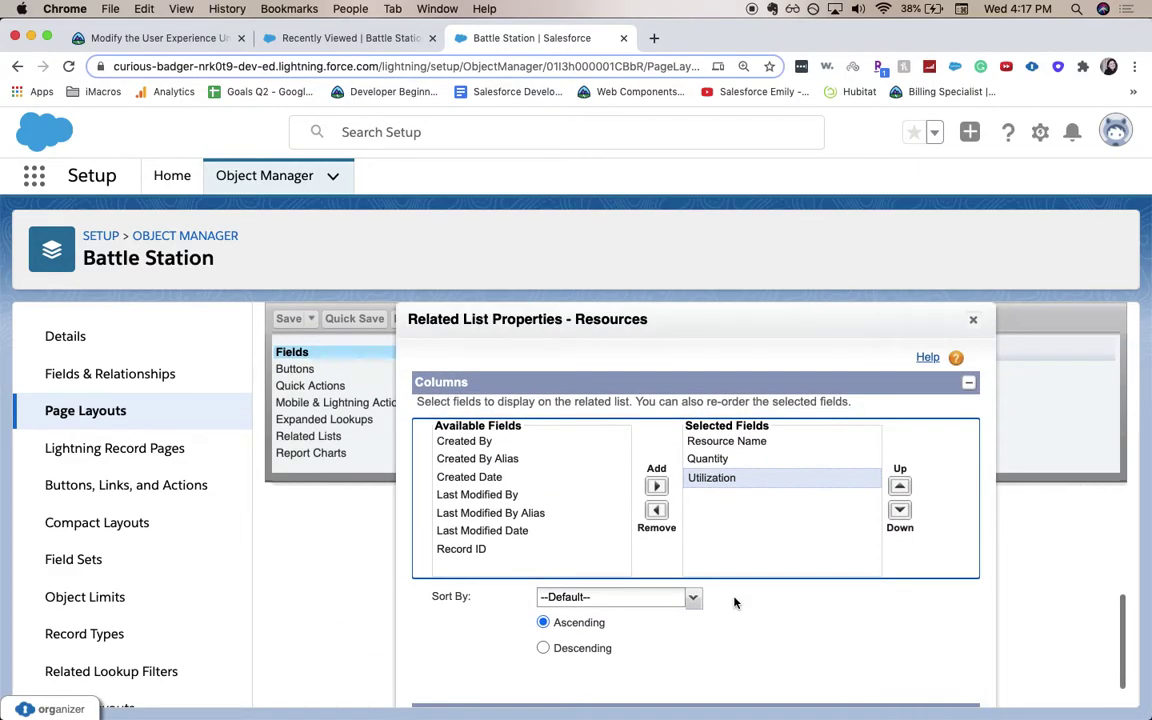
{"action": "scroll", "coordinate": [734, 602], "scroll_direction": "down", "scroll_amount": 3}
{"action": "scroll", "coordinate": [734, 602], "scroll_direction": "up", "scroll_amount": 3}
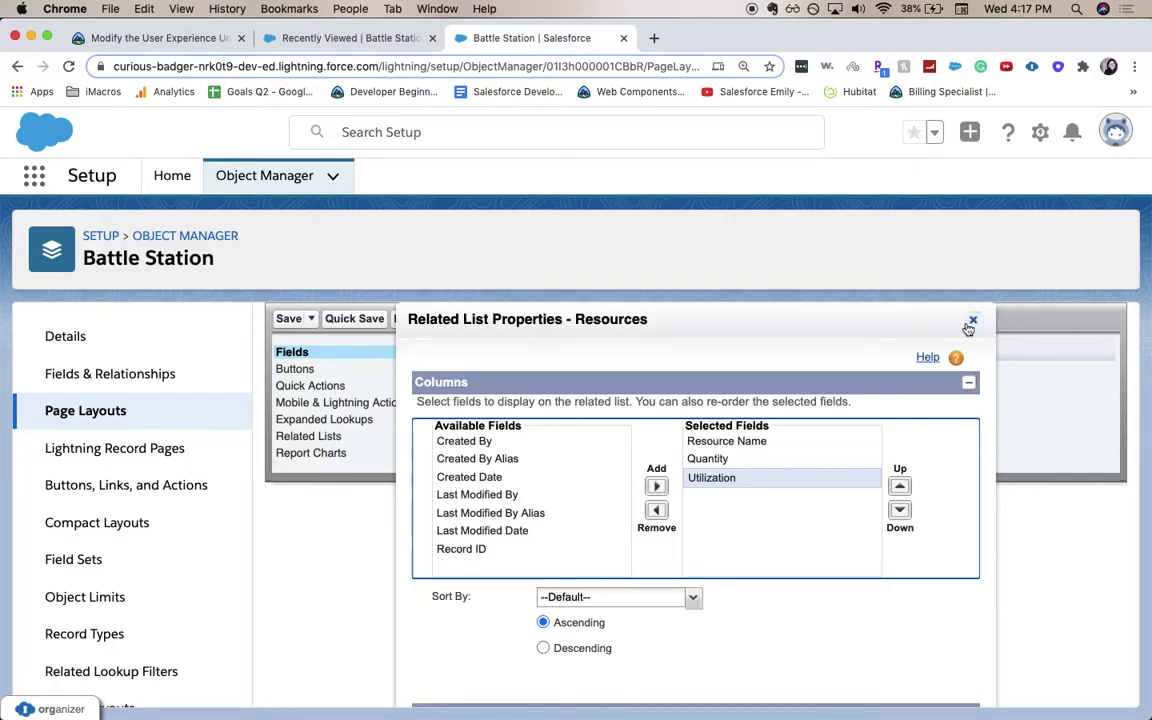
{"action": "left_click", "coordinate": [972, 320]}
{"action": "scroll", "coordinate": [821, 592], "scroll_direction": "up", "scroll_amount": 1}
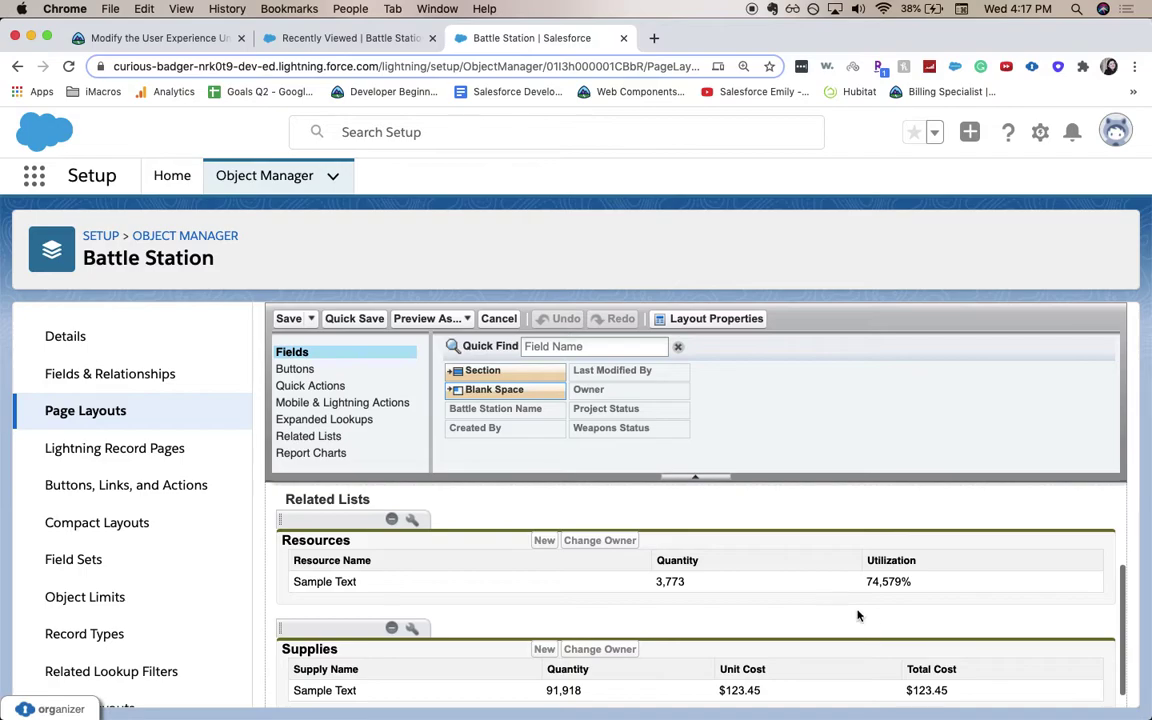
{"action": "scroll", "coordinate": [877, 629], "scroll_direction": "down", "scroll_amount": 1}
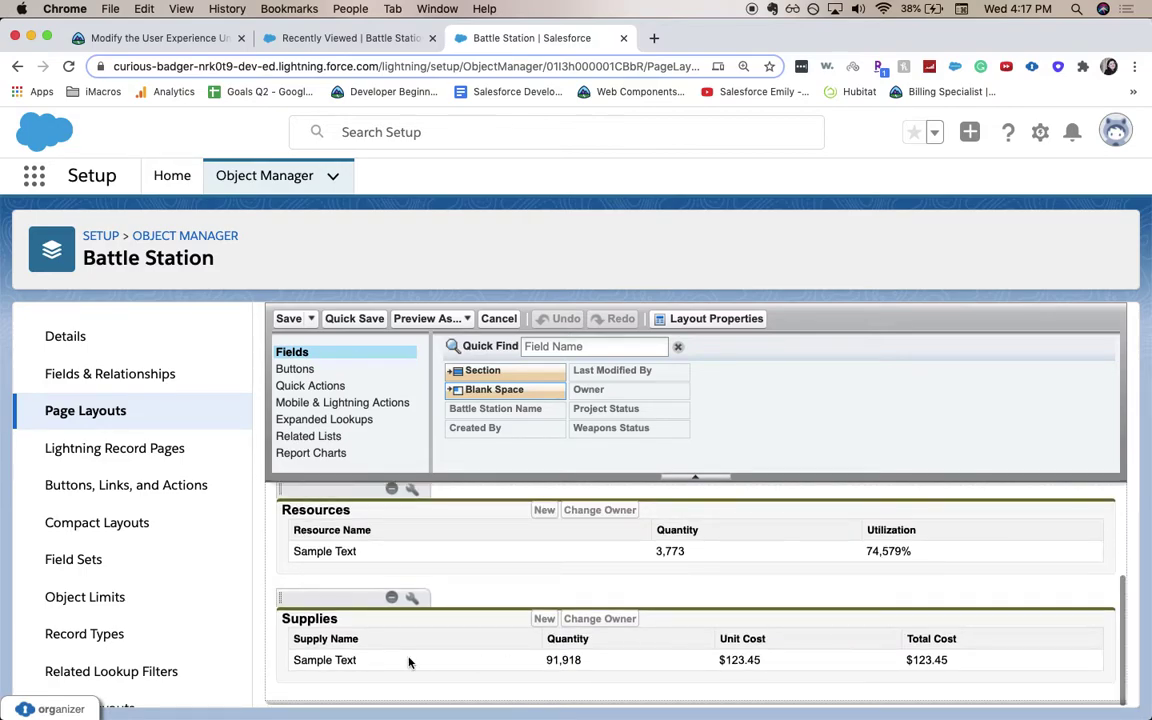
{"action": "left_click", "coordinate": [412, 599]}
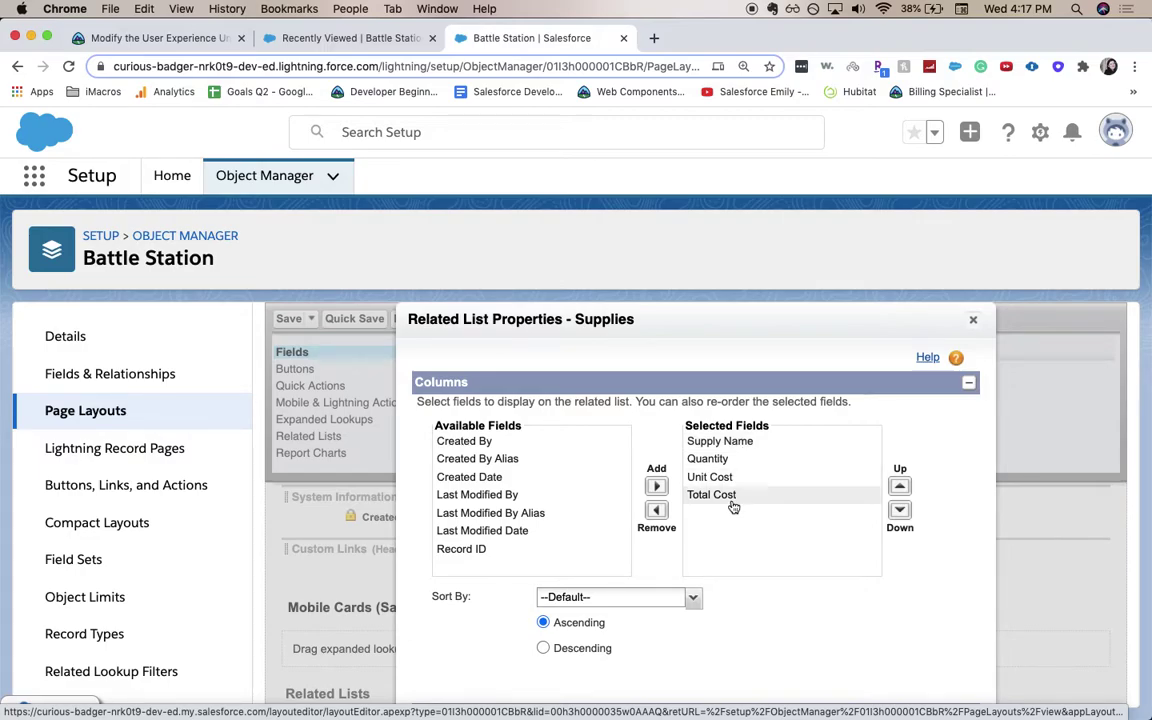
{"action": "scroll", "coordinate": [777, 553], "scroll_direction": "down", "scroll_amount": 3}
{"action": "scroll", "coordinate": [853, 667], "scroll_direction": "down", "scroll_amount": 2}
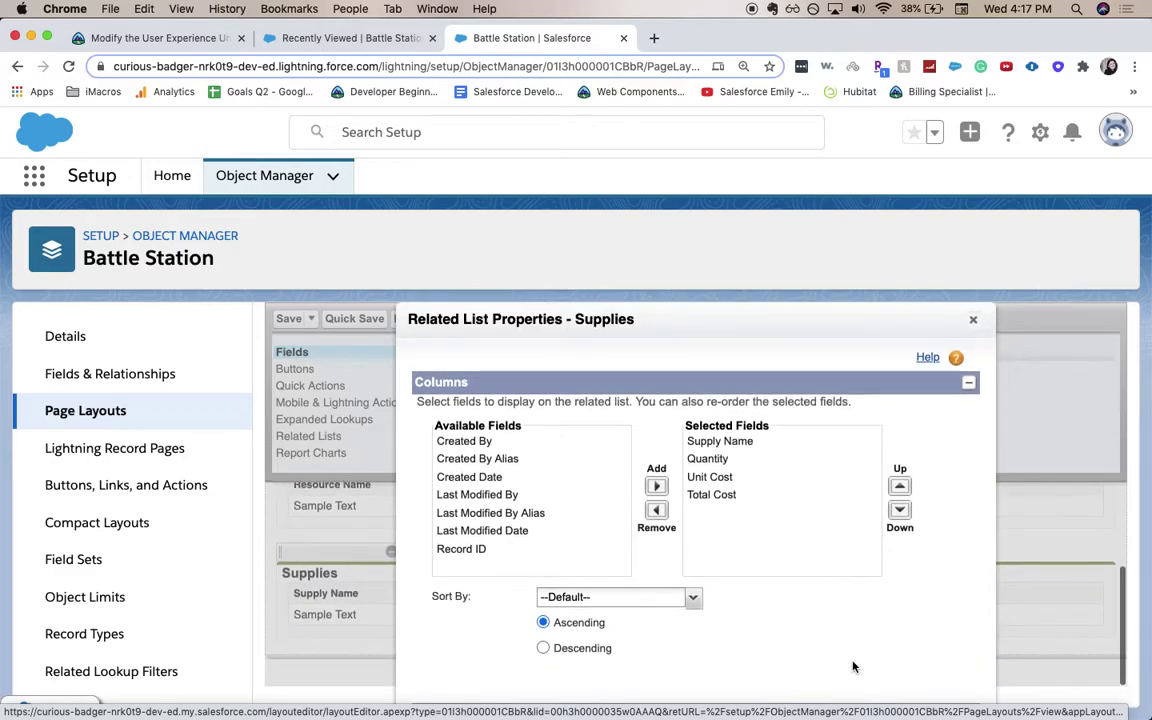
{"action": "left_click", "coordinate": [974, 322]}
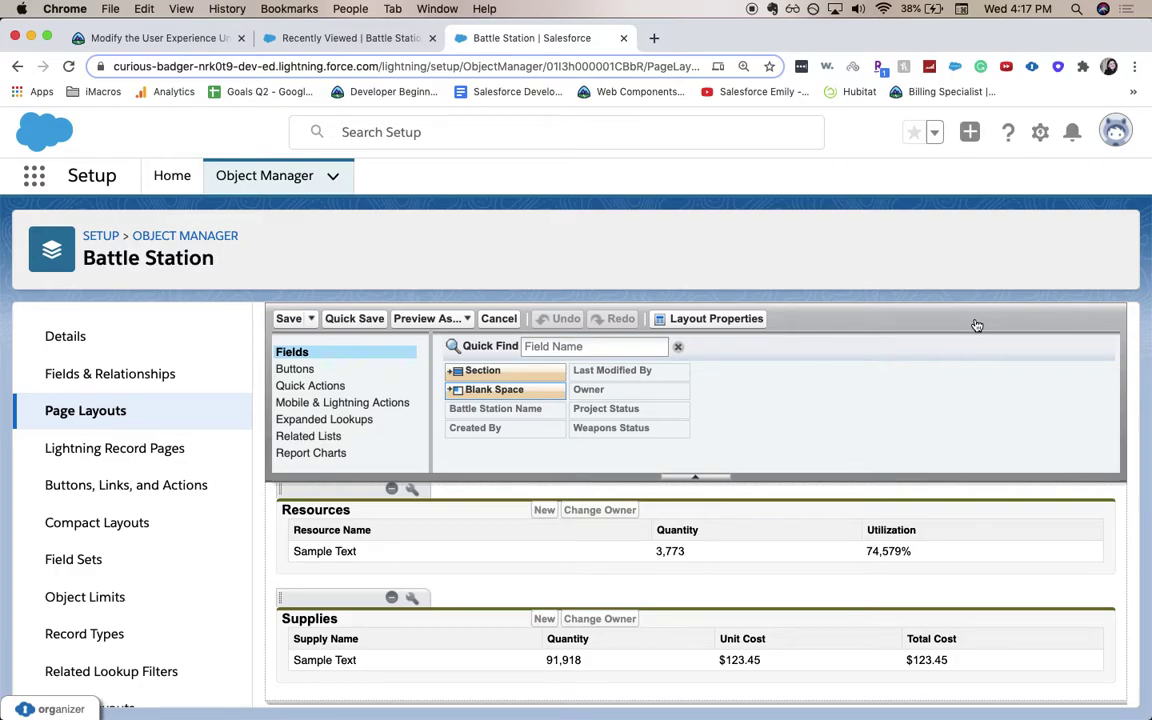
- Save the Battle Station Layout and return to the Battle Stations Recently Viewed list
{"action": "left_click", "coordinate": [292, 319]}
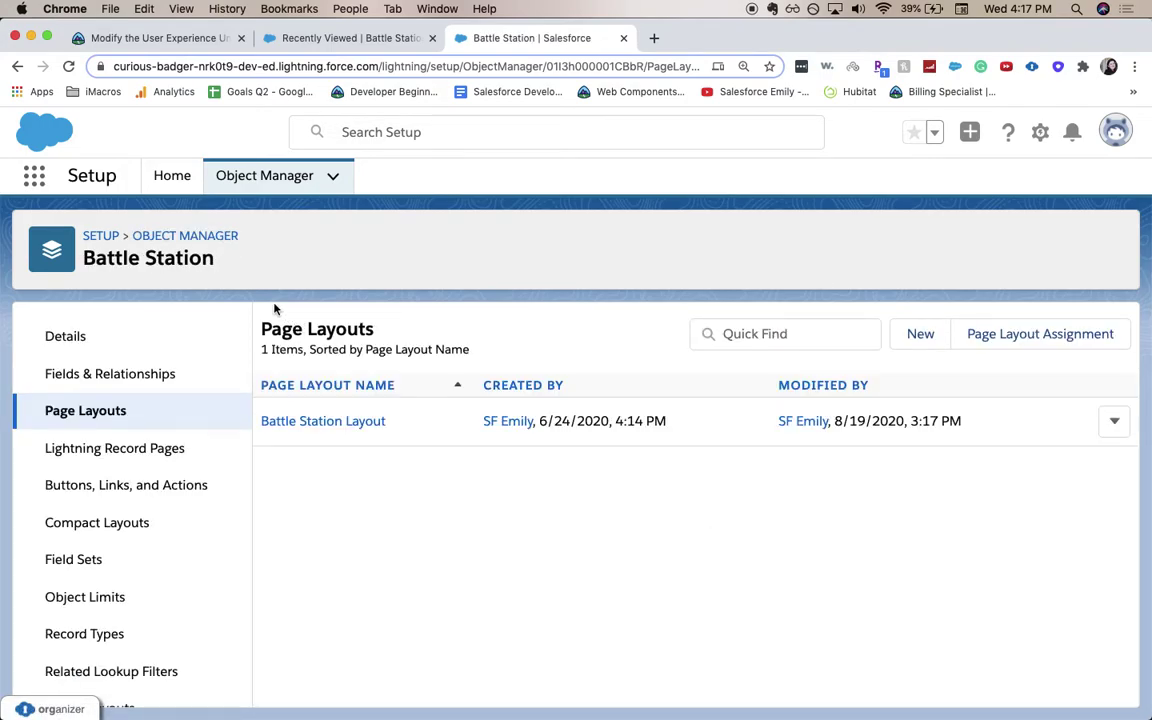
{"action": "left_click", "coordinate": [313, 42]}
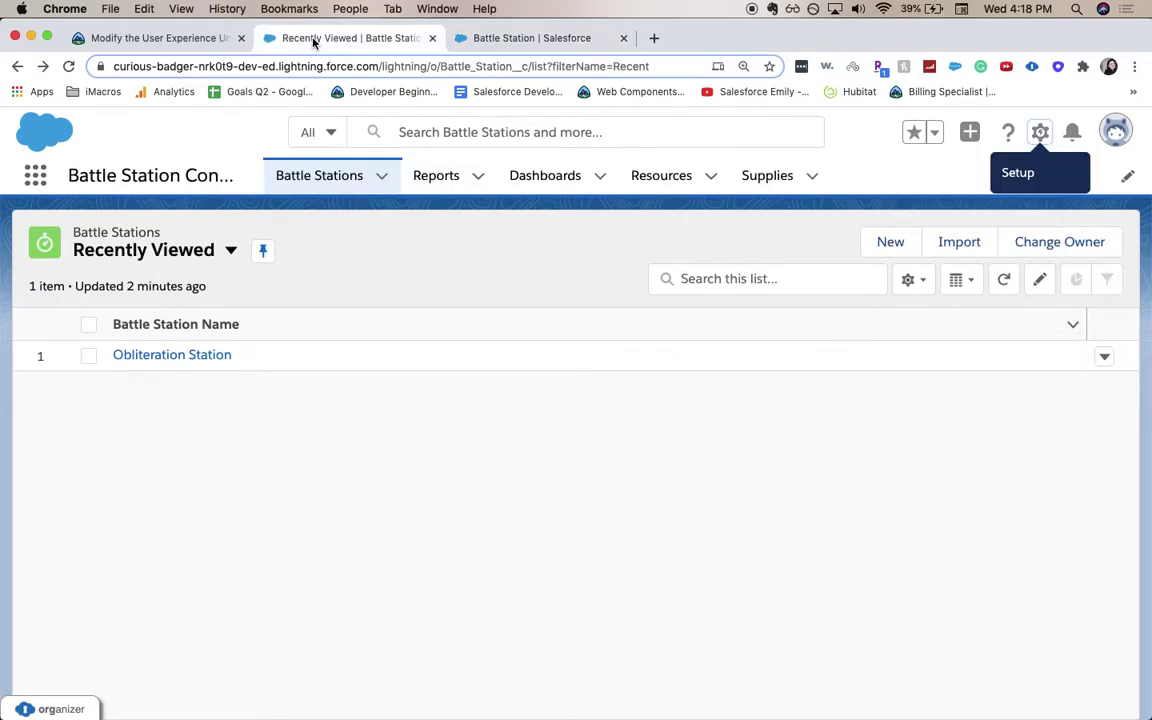
- From Obliteration Station's Related tab, view all its resources and start a new resource
{"action": "left_click", "coordinate": [184, 366]}
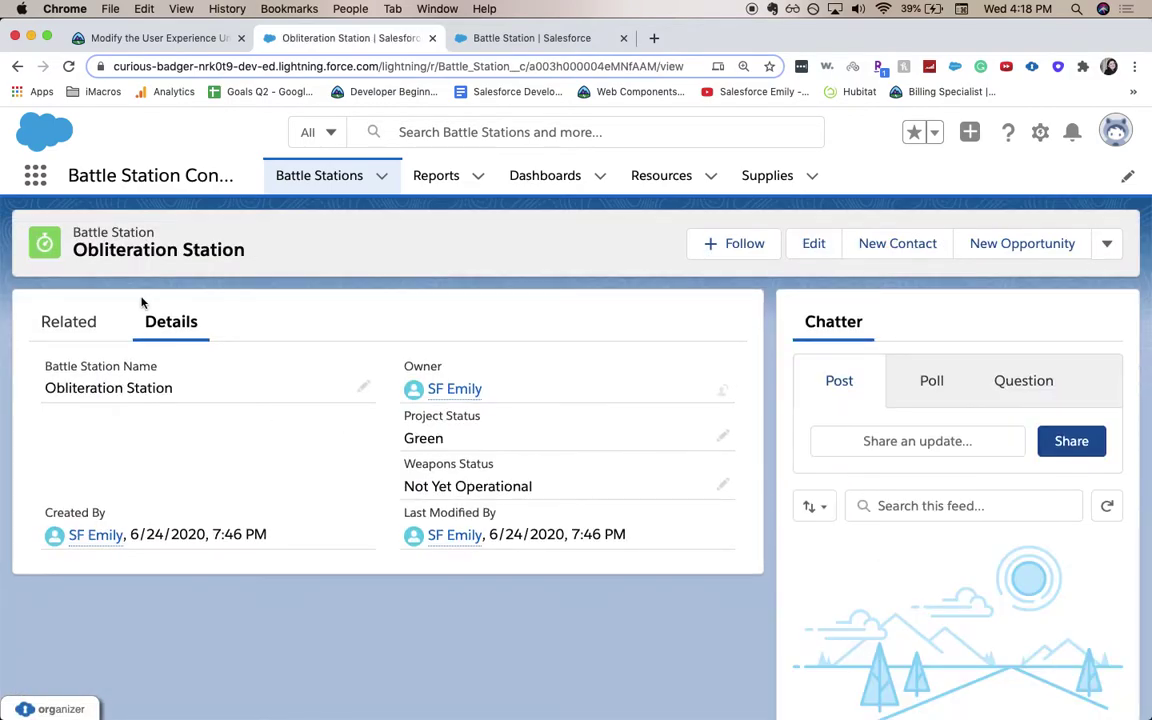
{"action": "left_click", "coordinate": [68, 325]}
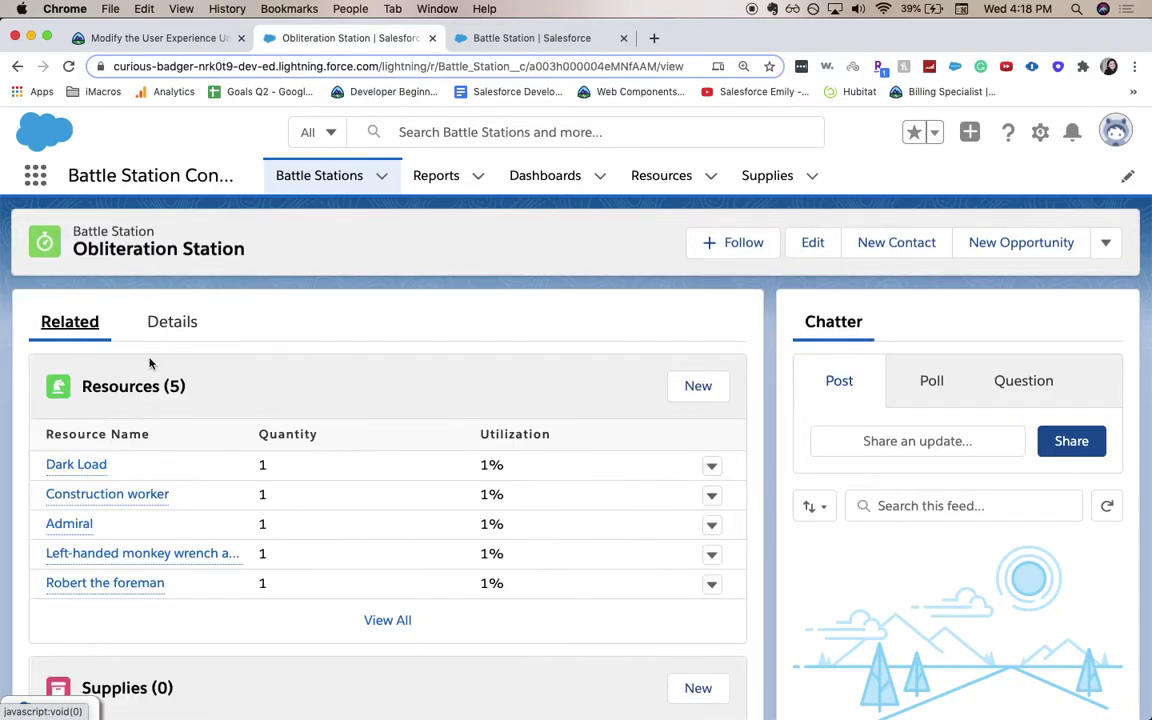
{"action": "scroll", "coordinate": [297, 400], "scroll_direction": "down", "scroll_amount": 2}
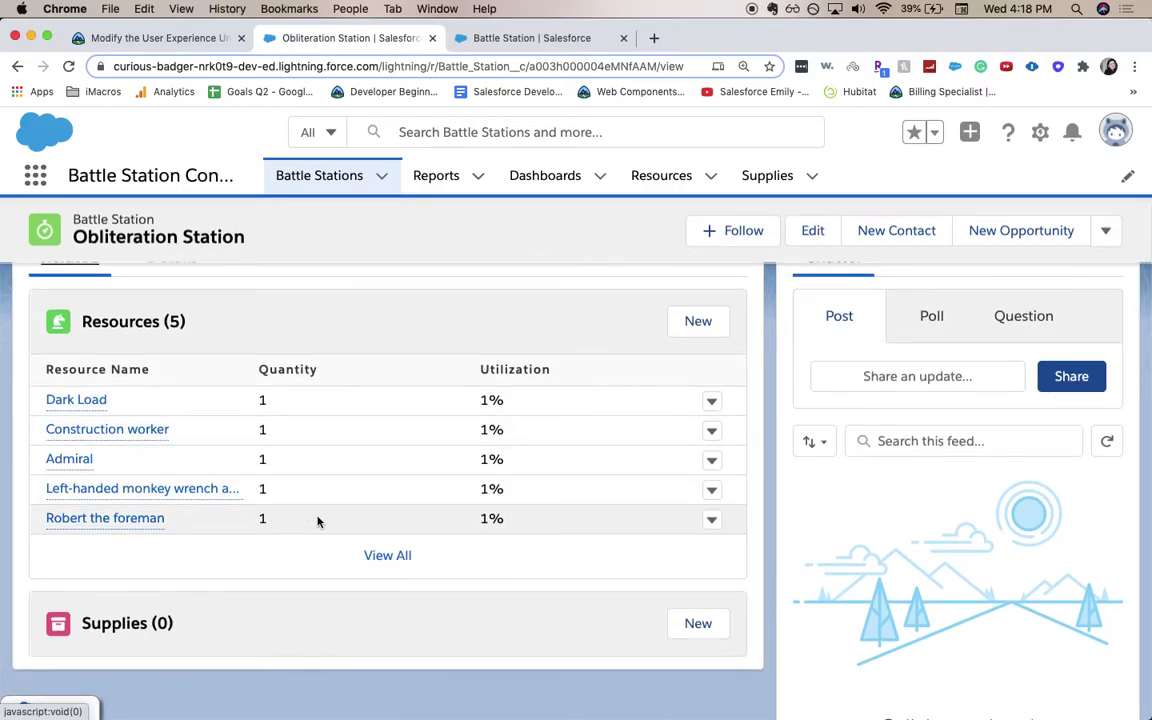
{"action": "left_click", "coordinate": [370, 556]}
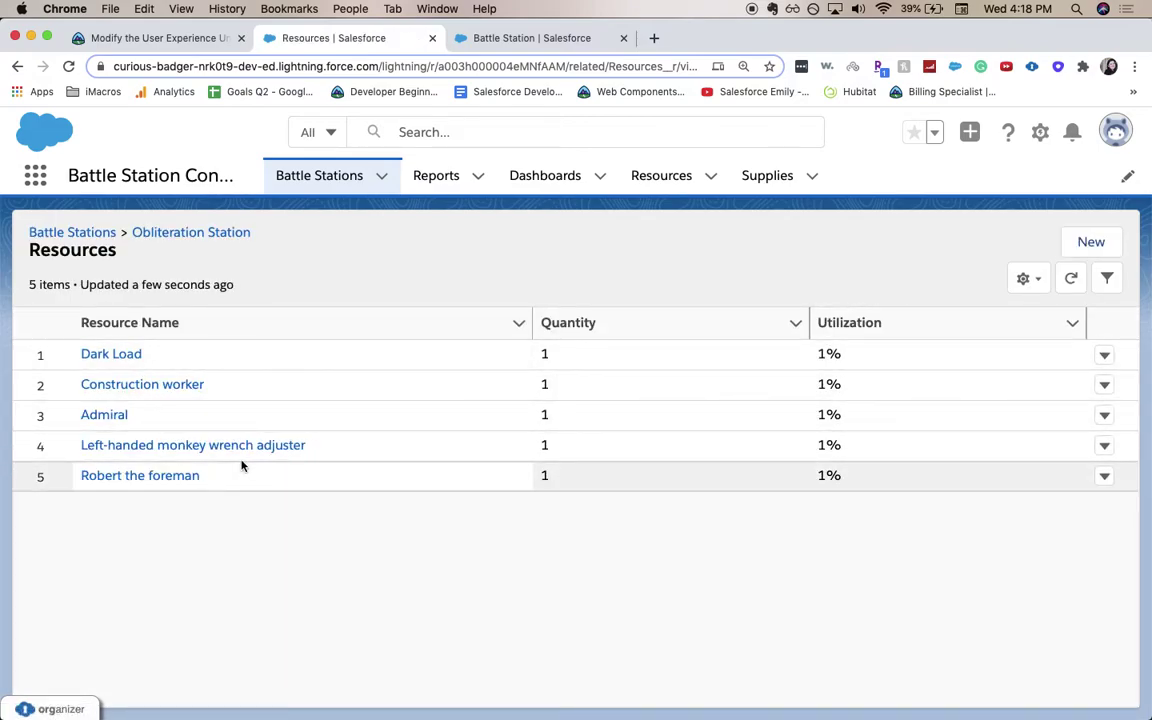
{"action": "left_click", "coordinate": [1114, 256]}
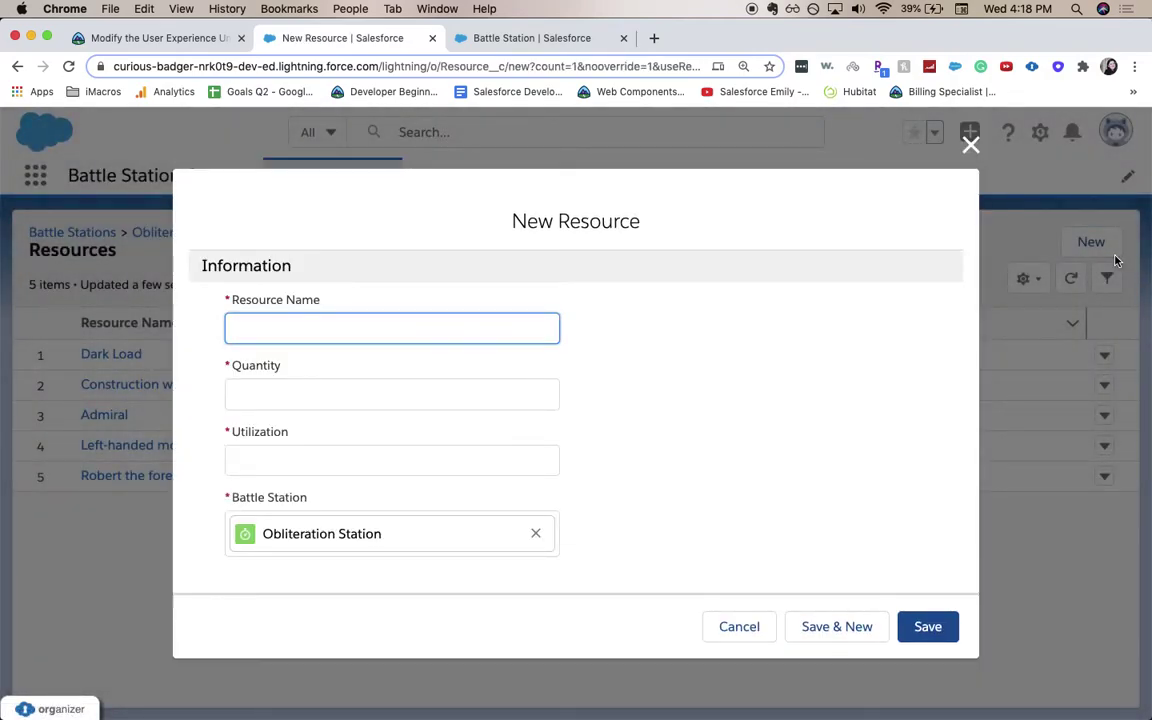
- Create the resource 'Exhaust port inspector' with quantity 1 and utilization 1
{"action": "type", "text": "Exhaust port inspector"}
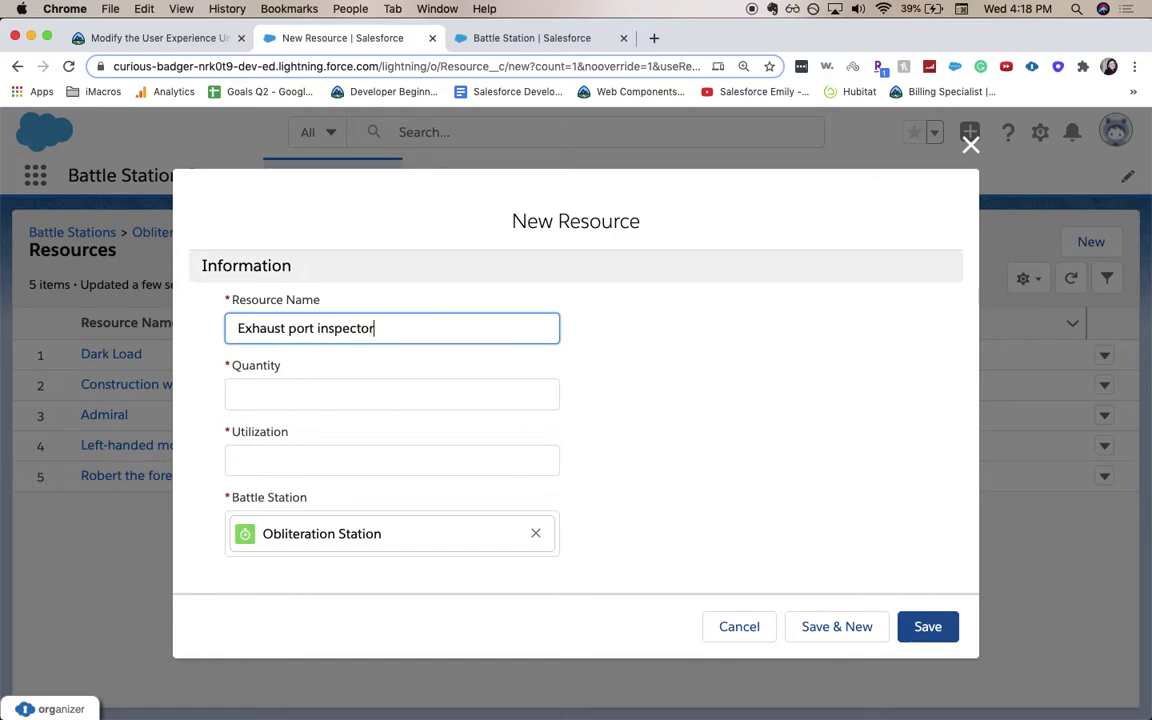
{"action": "key", "text": "Tab"}
{"action": "type", "text": "1"}
{"action": "key", "text": "Tab"}
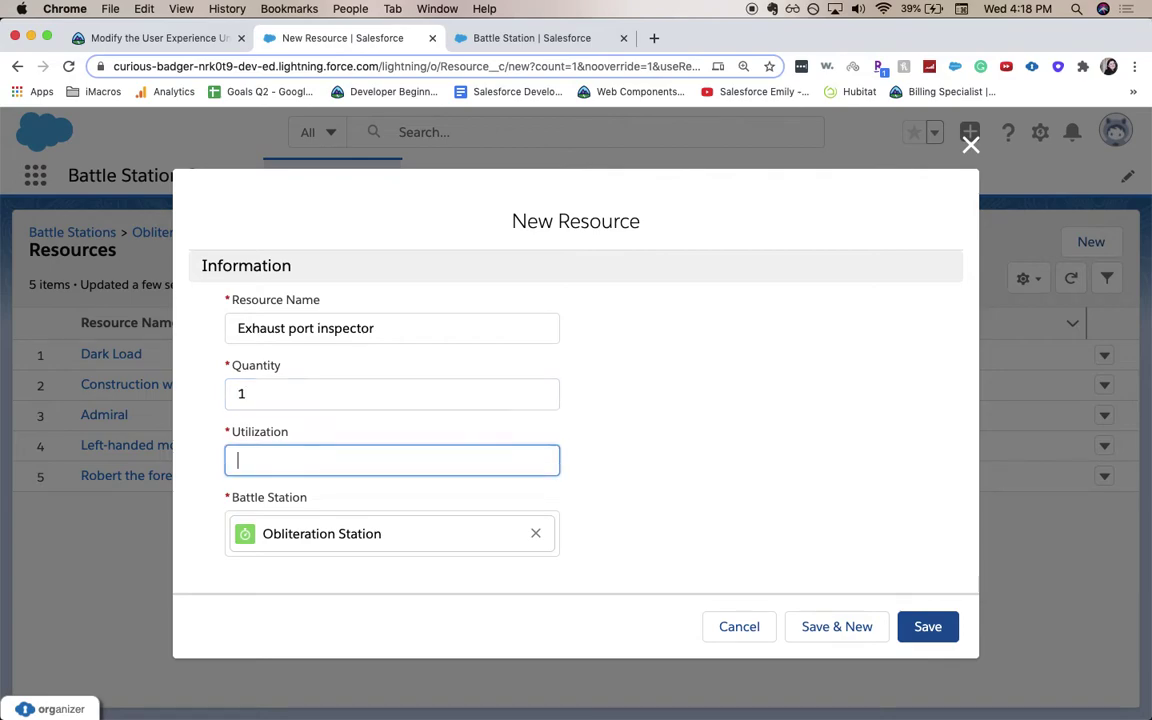
{"action": "type", "text": "1"}
{"action": "left_click", "coordinate": [838, 642]}
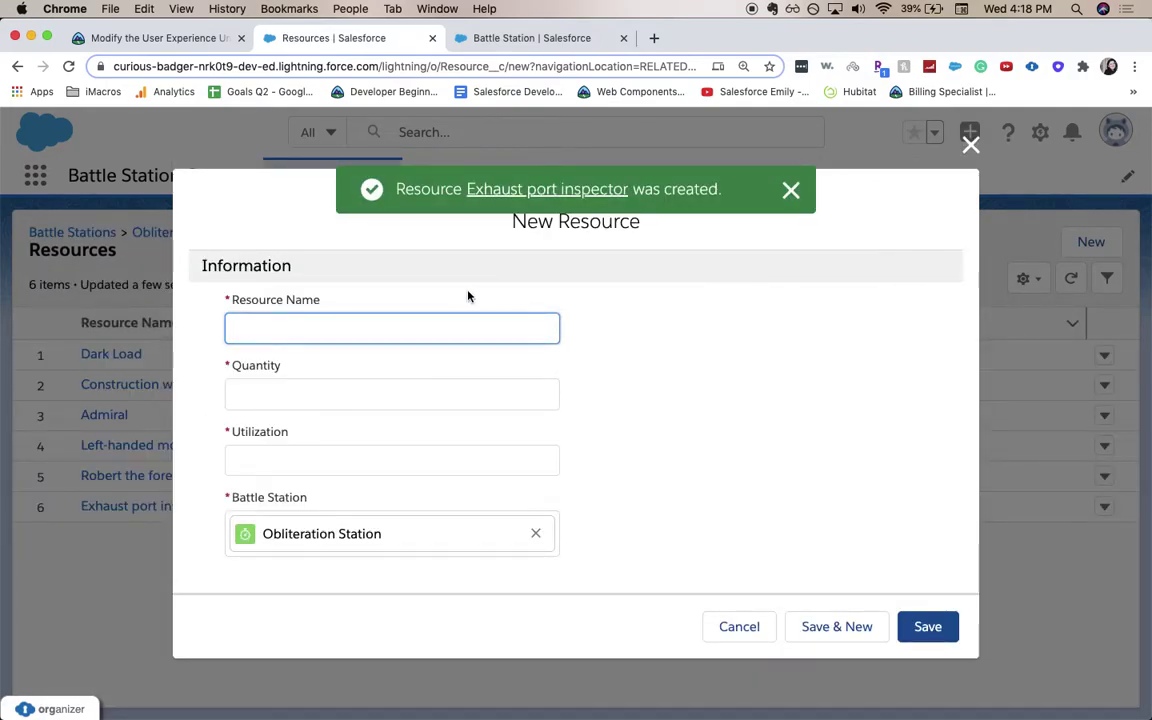
- Create the resource 'Sandwich make' with quantity 1 and utilization 1
{"action": "type", "text": "Sandwhich m"}
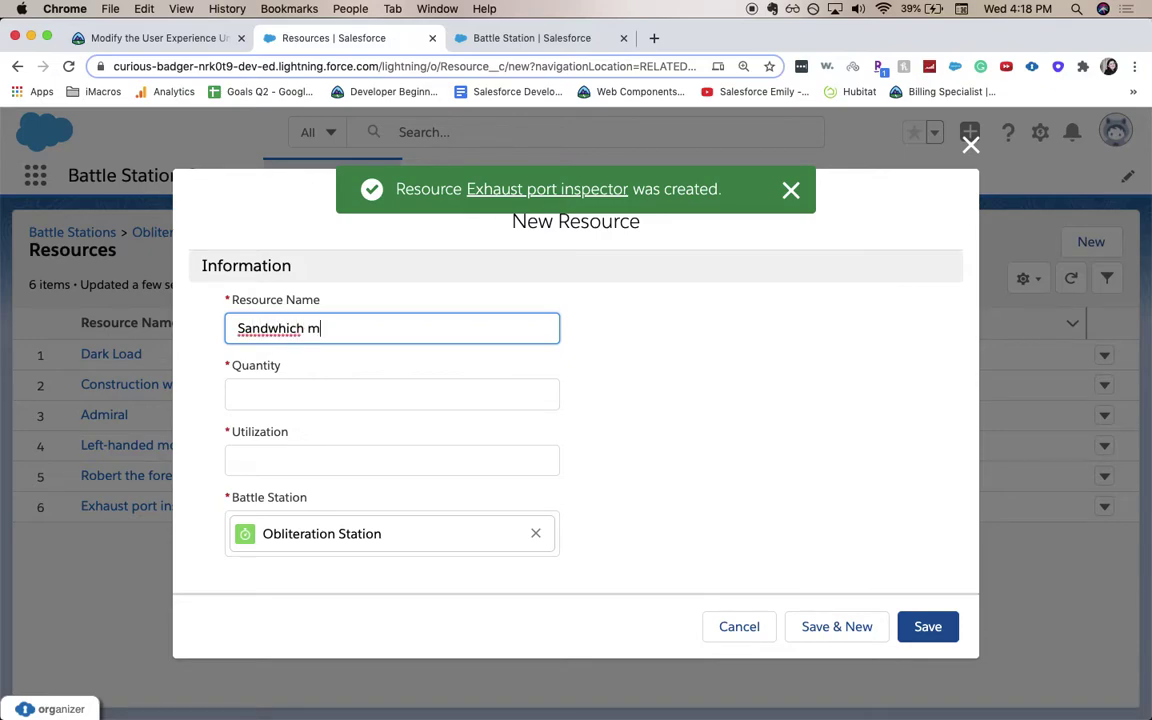
{"action": "key", "text": "BackSpace"}
{"action": "key", "text": "BackSpace"}
{"action": "key", "text": "BackSpace"}
{"action": "type", "text": "ich "}
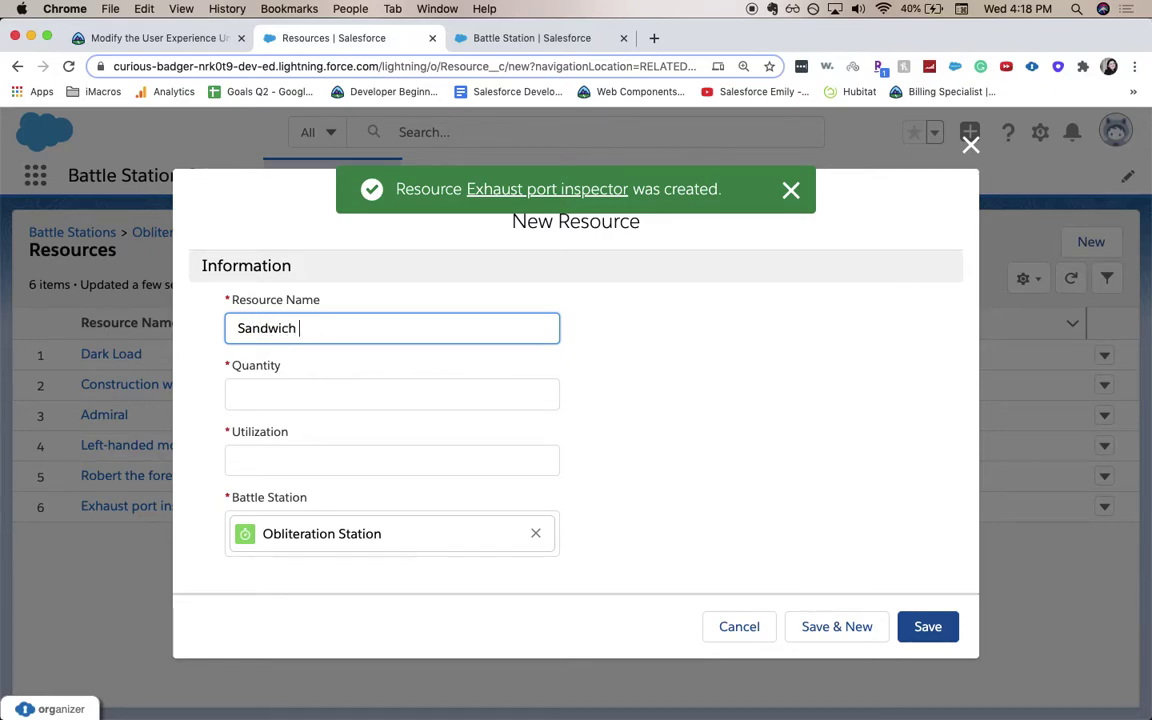
{"action": "type", "text": "make"}
{"action": "key", "text": "Tab"}
{"action": "type", "text": "1"}
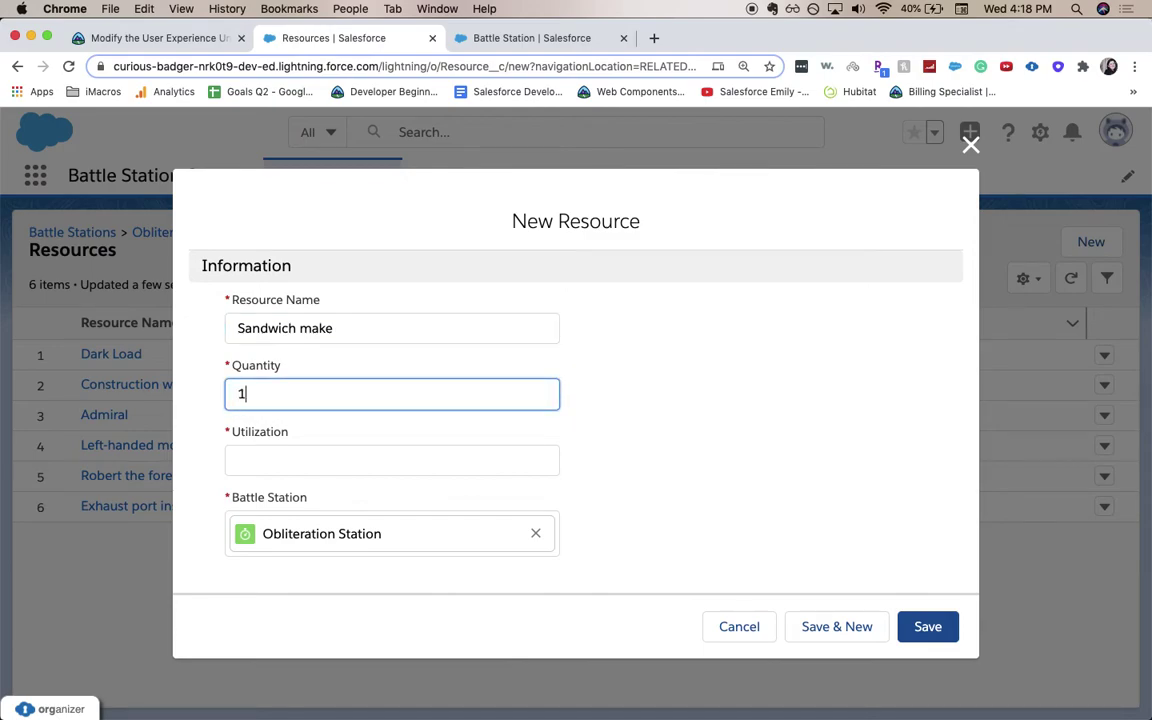
{"action": "key", "text": "Tab"}
{"action": "type", "text": "1"}
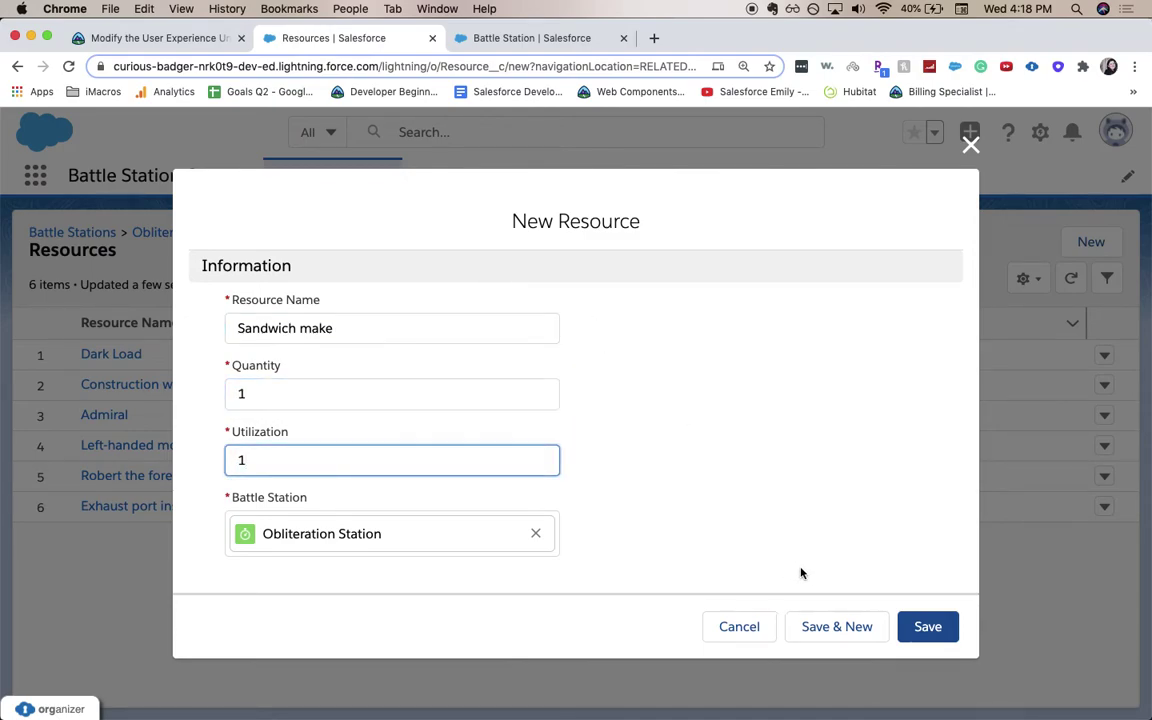
{"action": "left_click", "coordinate": [817, 632]}
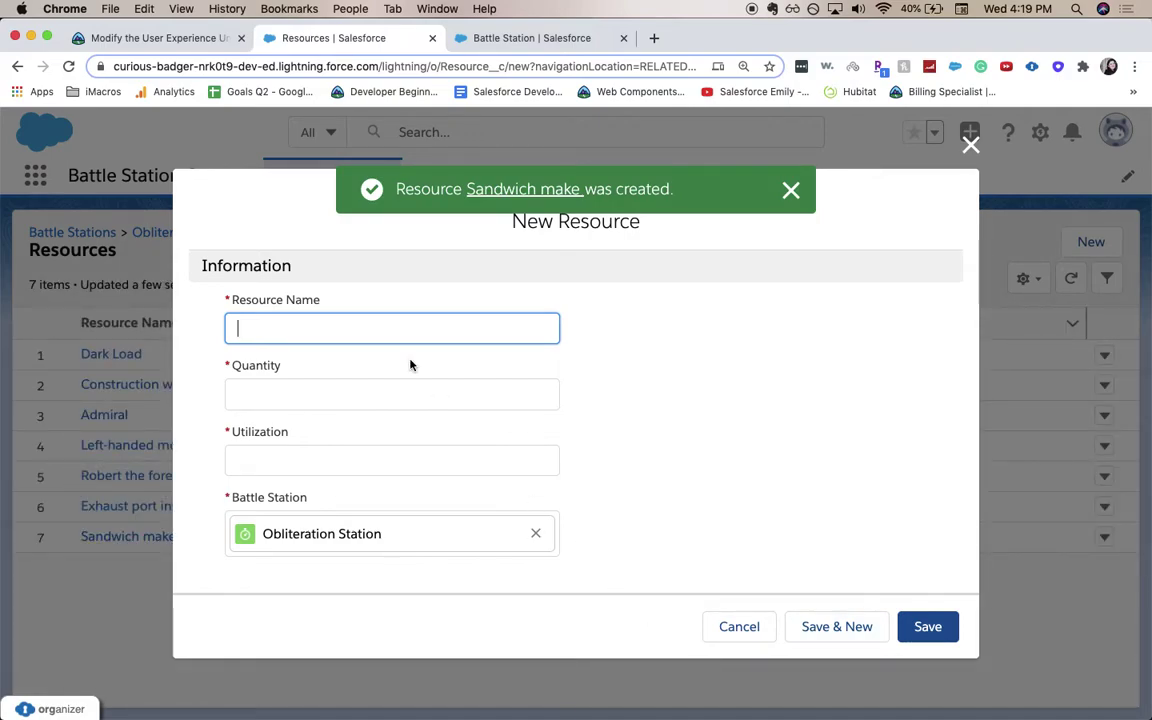
- Create the resource 'Massage therapist' with quantity 1 and utilization 1
{"action": "type", "text": "Massage Th"}
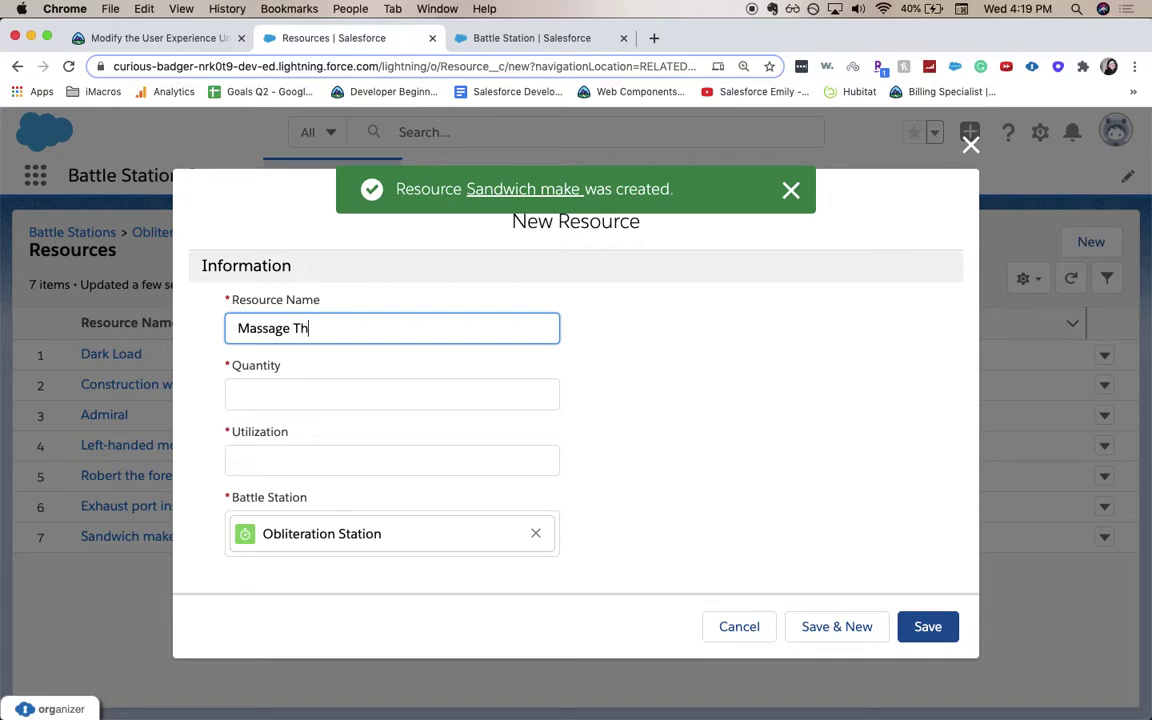
{"action": "key", "text": "BackSpace"}
{"action": "key", "text": "BackSpace"}
{"action": "type", "text": "the"}
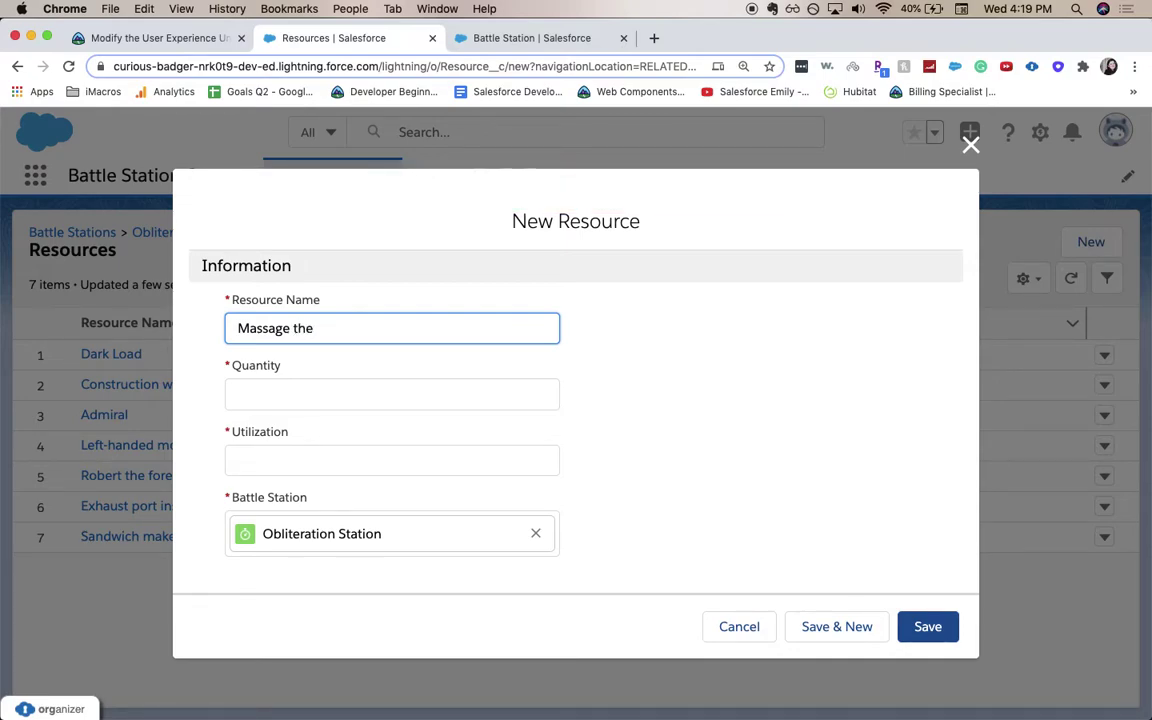
{"action": "type", "text": "rapist"}
{"action": "left_click", "coordinate": [392, 394]}
{"action": "type", "text": "1"}
{"action": "left_click", "coordinate": [392, 460]}
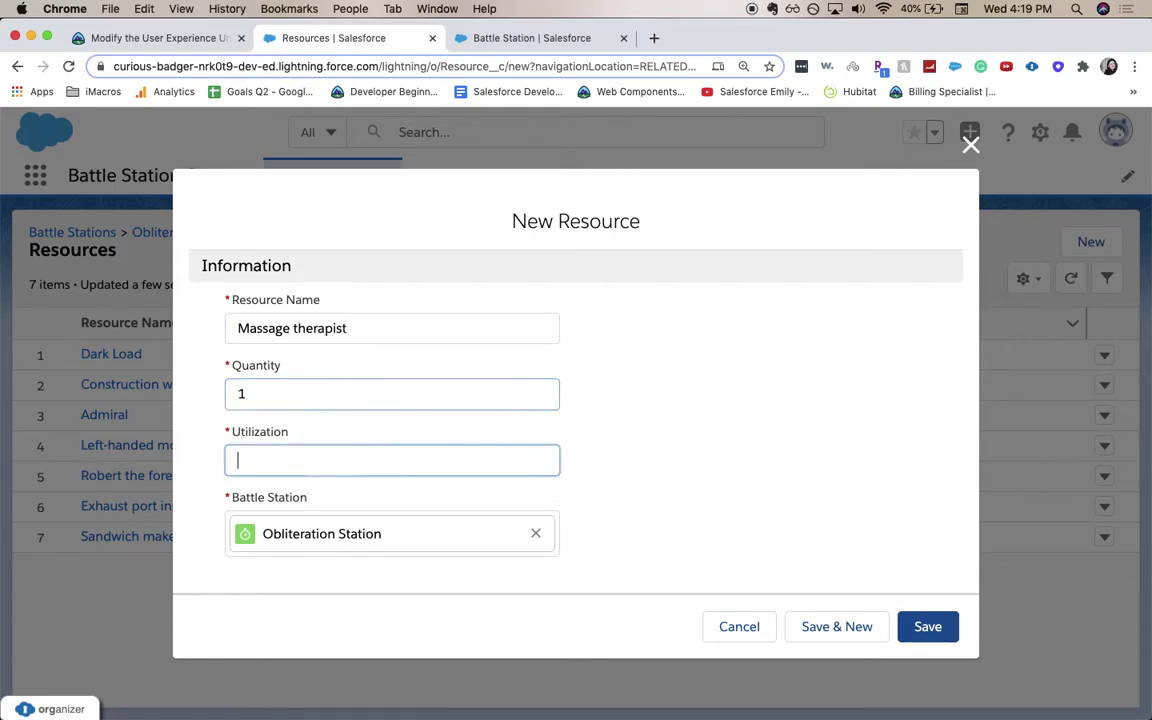
{"action": "type", "text": "1"}
{"action": "left_click", "coordinate": [825, 630]}
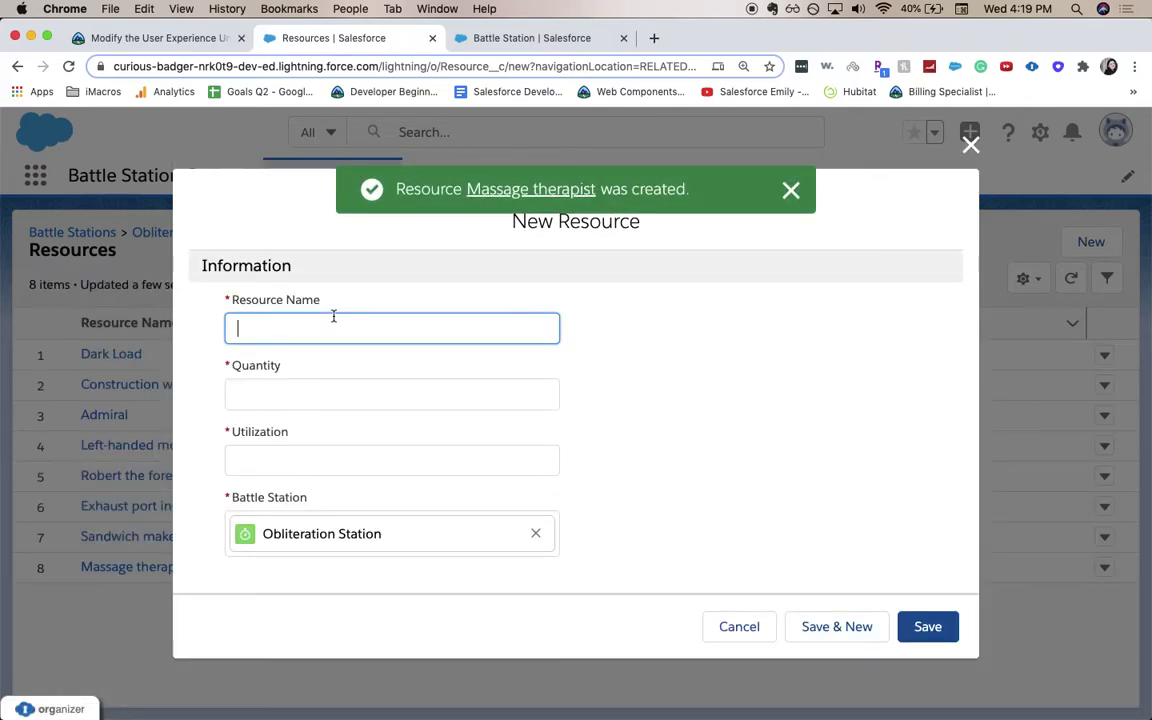
- Enter a 'Yoga instructor' resource with quantity 1 and utilization 1%
{"action": "type", "text": "Yoga instructor"}
{"action": "key", "text": "Tab"}
{"action": "type", "text": "1"}
{"action": "key", "text": "Tab"}
{"action": "type", "text": "1"}
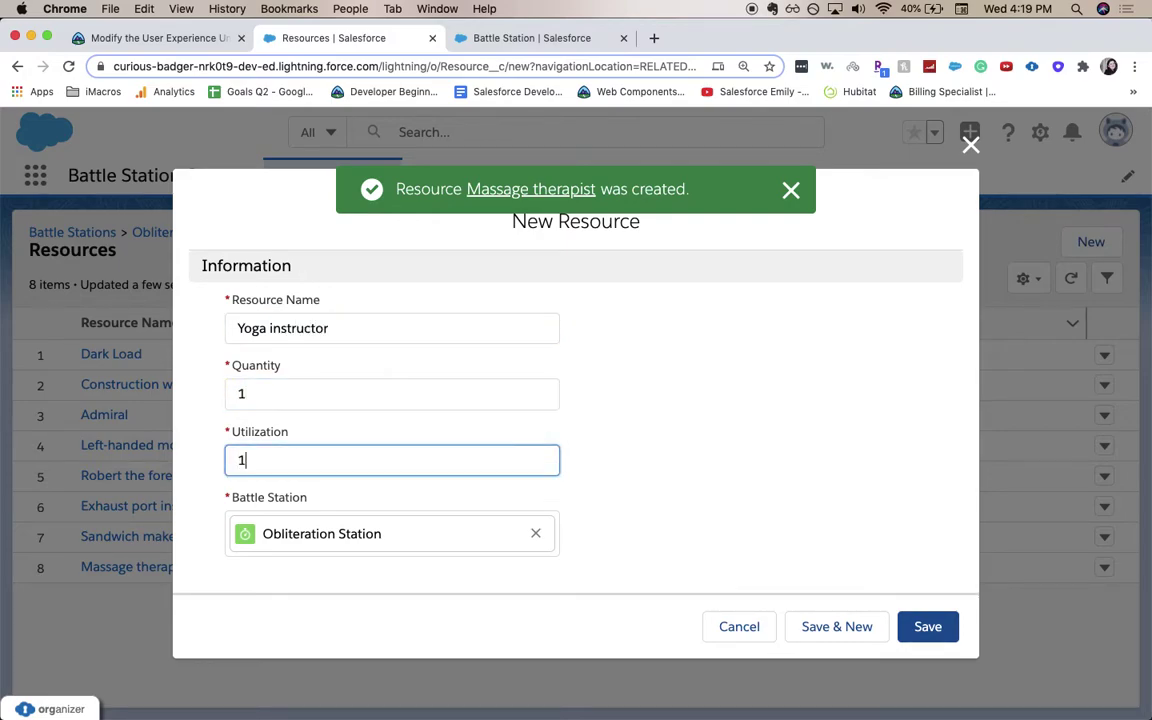
{"action": "type", "text": "%"}
- Save Yoga instructor and name the next resource 'Battle trooper with ridiculously thin armor & terrible aim'
{"action": "left_click", "coordinate": [823, 625]}
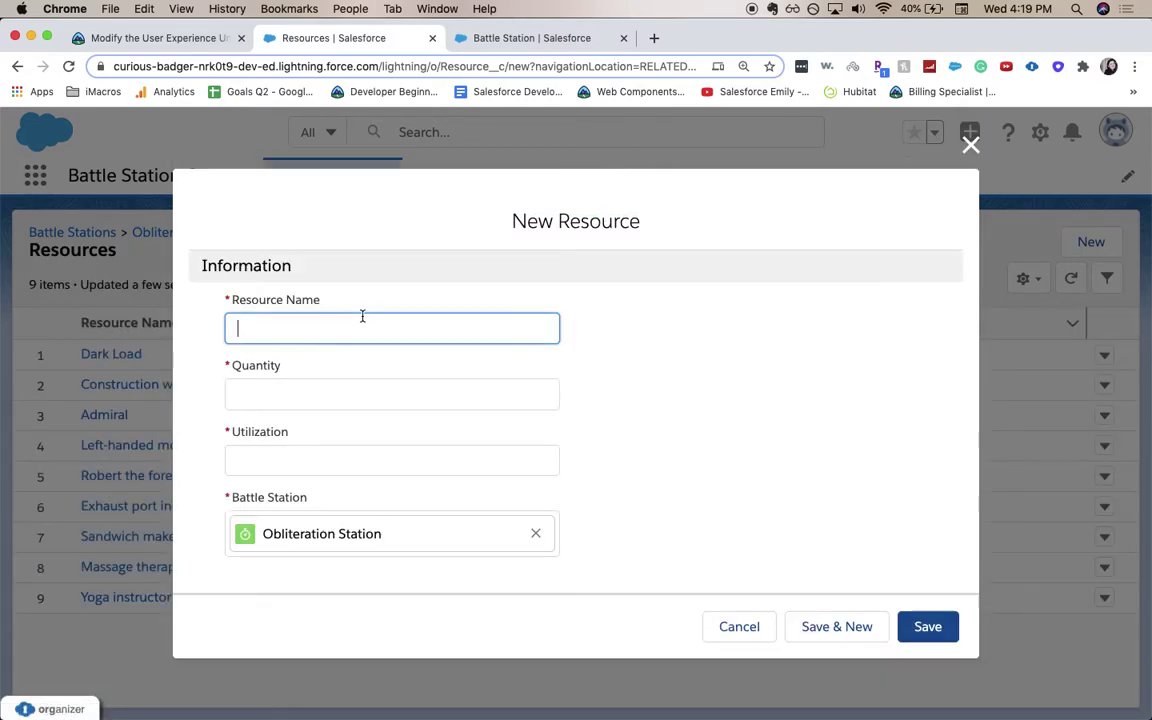
{"action": "type", "text": "B"}
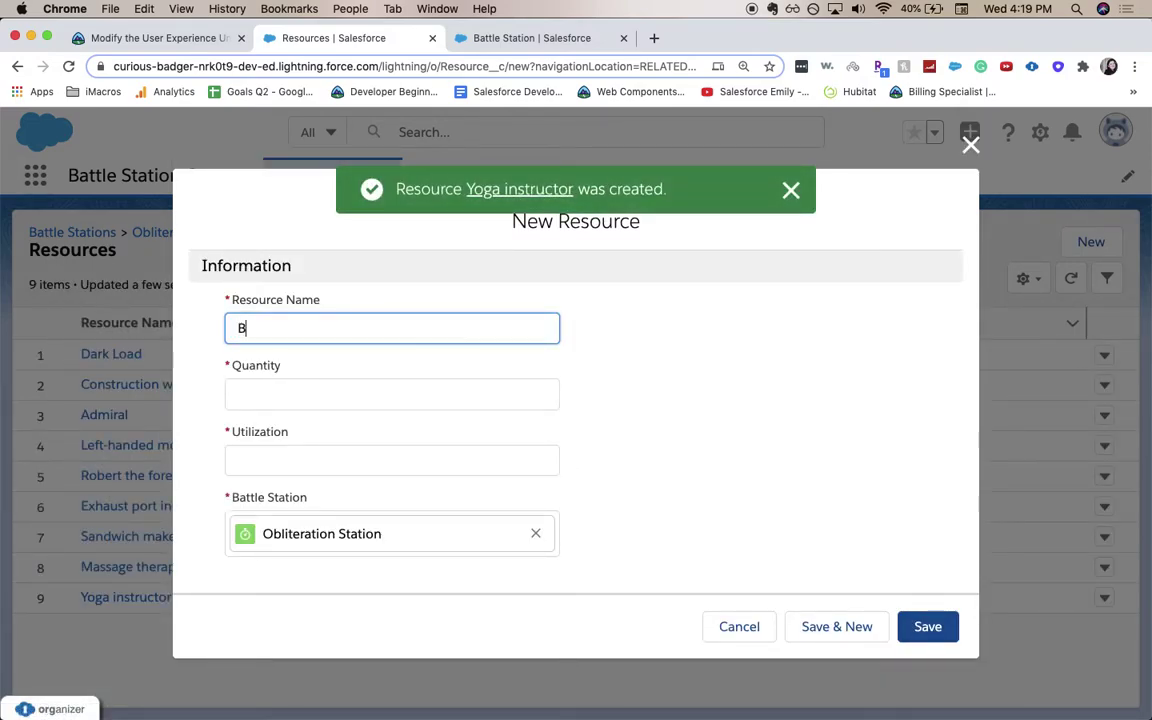
{"action": "type", "text": "attle trooper with"}
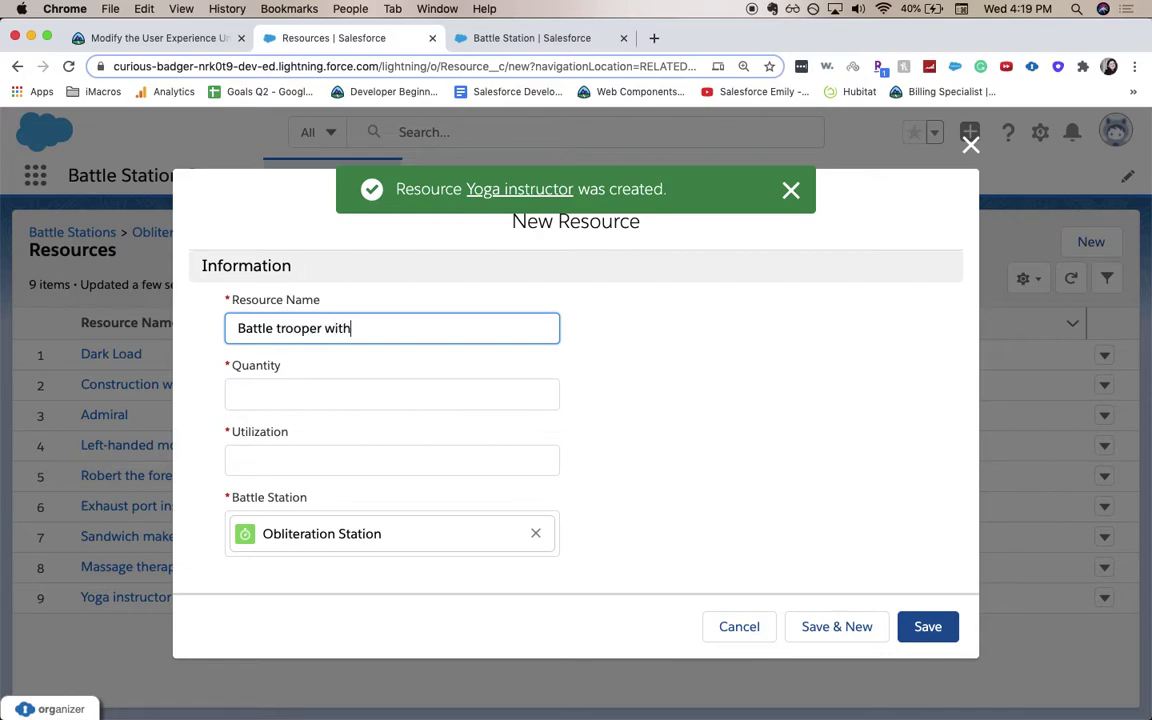
{"action": "type", "text": " ridcul"}
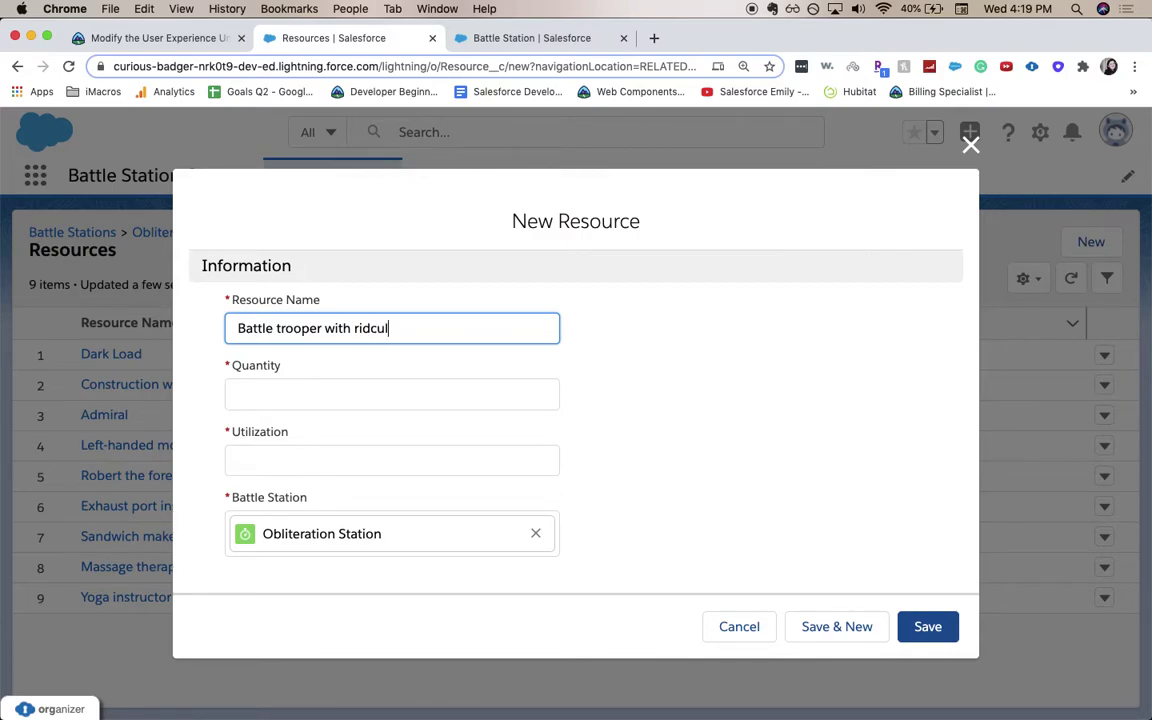
{"action": "type", "text": "ously thin"}
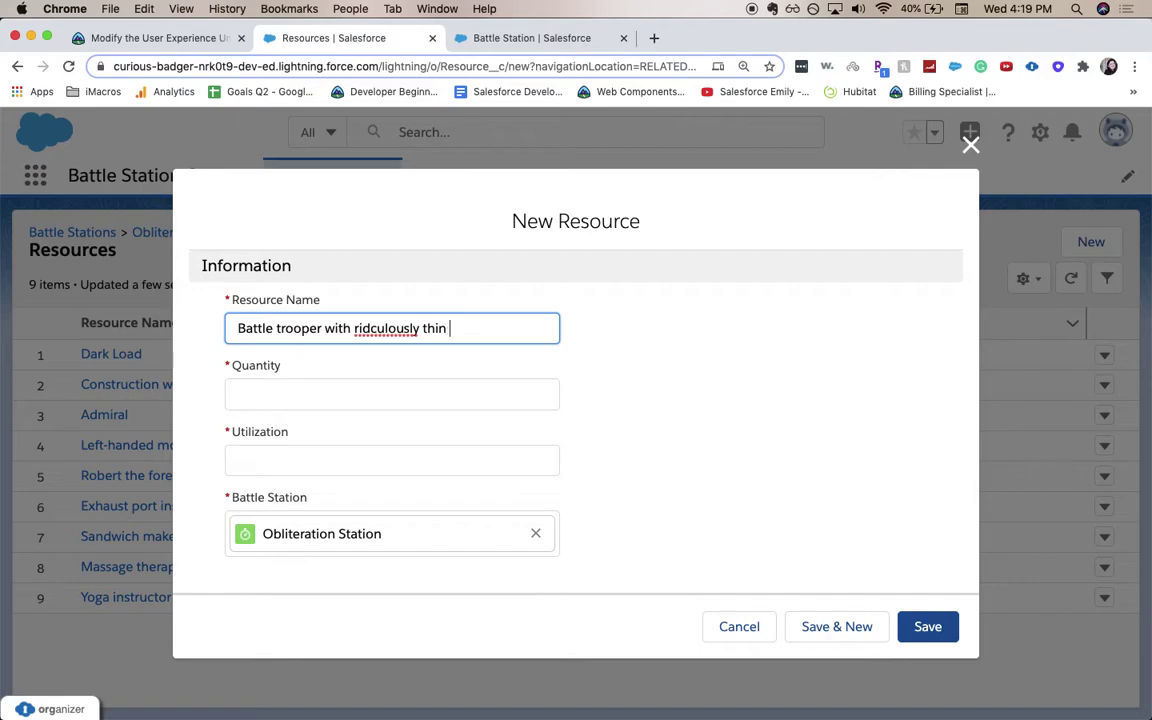
{"action": "right_click", "coordinate": [386, 330]}
{"action": "left_click", "coordinate": [418, 339]}
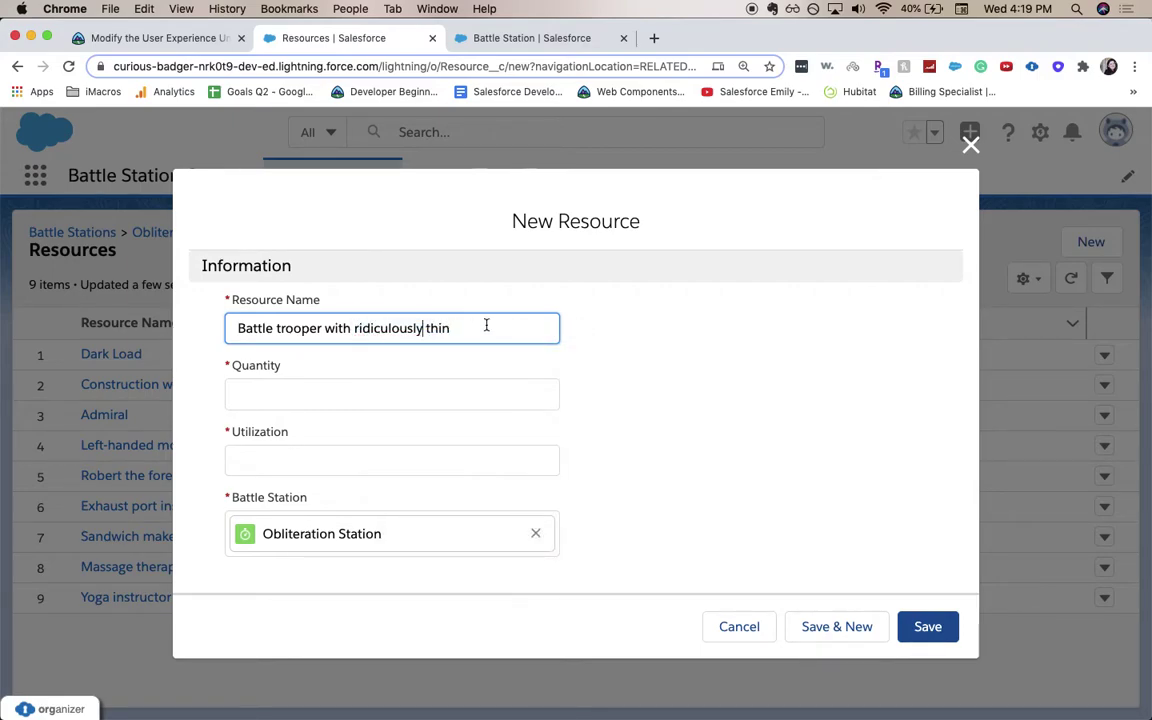
{"action": "type", "text": "armon"}
{"action": "type", "text": " &"}
{"action": "type", "text": " terrib"}
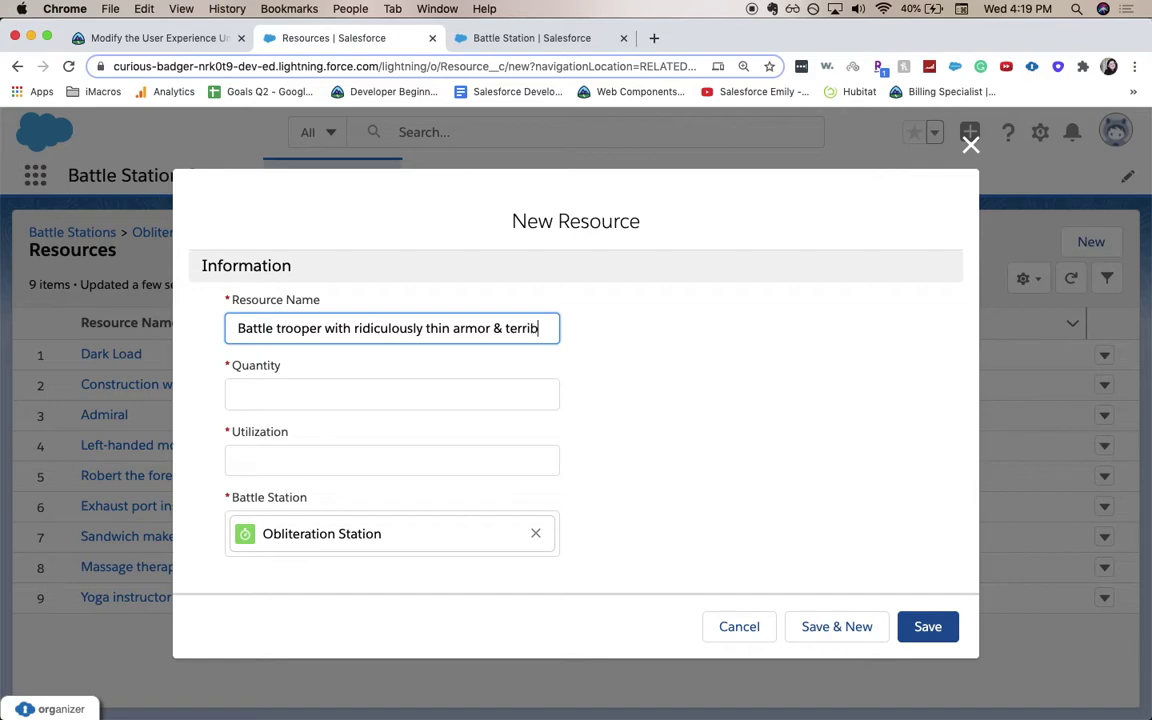
{"action": "type", "text": "le aim"}
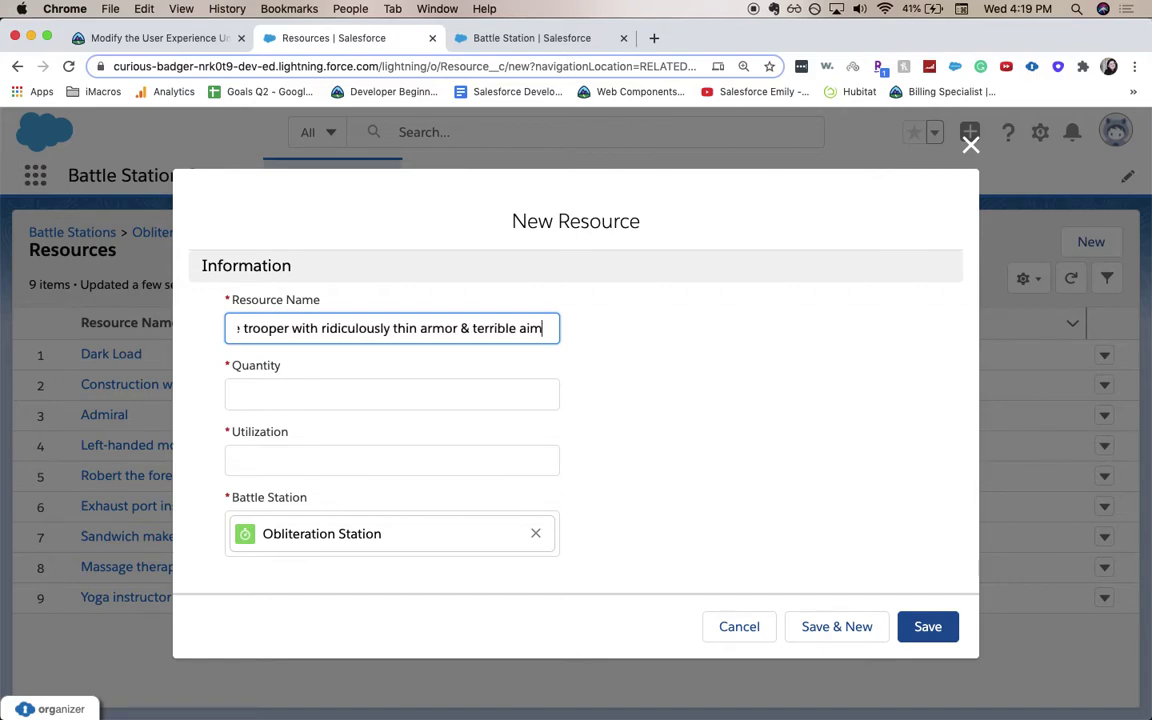
- Give the battle trooper quantity 1 and utilization 1, save it, and close the form
{"action": "key", "text": "Tab"}
{"action": "type", "text": "1"}
{"action": "key", "text": "Tab"}
{"action": "type", "text": "1"}
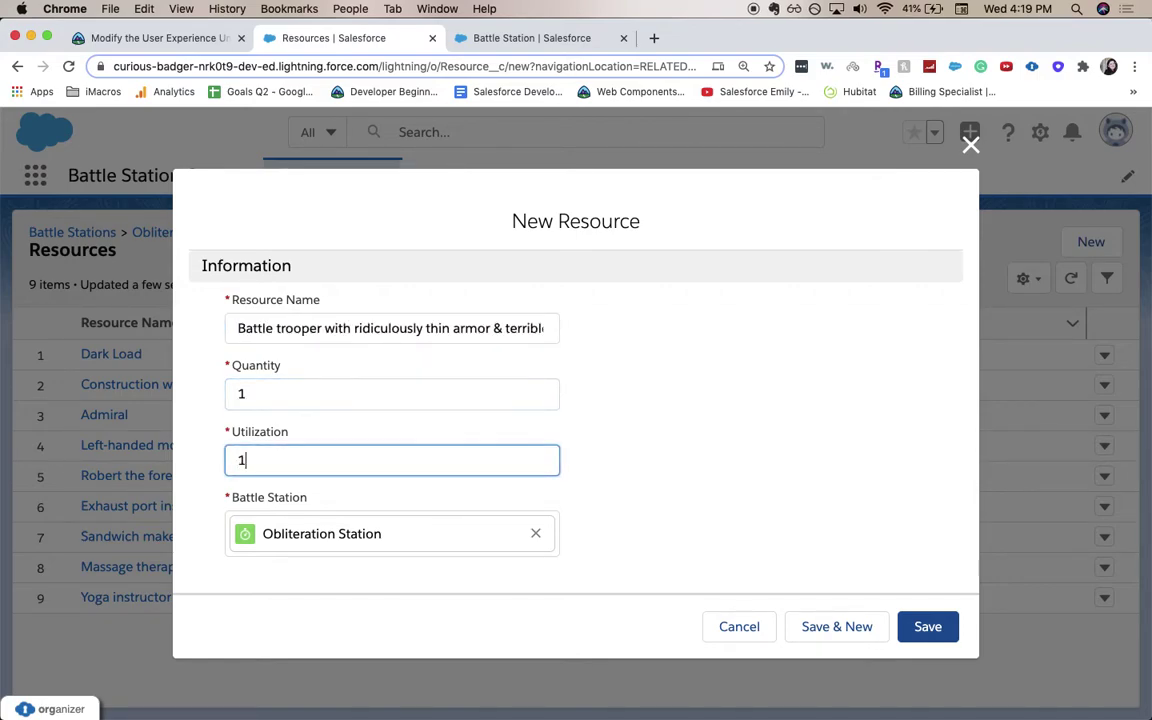
{"action": "left_click", "coordinate": [841, 632]}
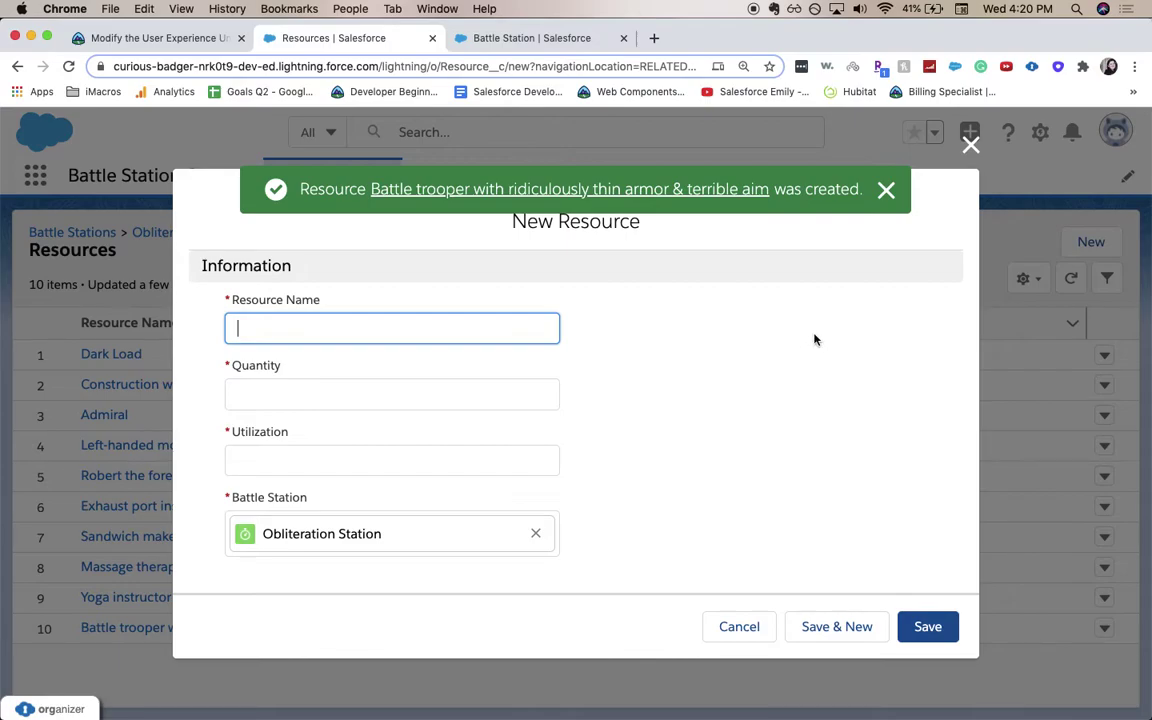
{"action": "left_click", "coordinate": [969, 147]}
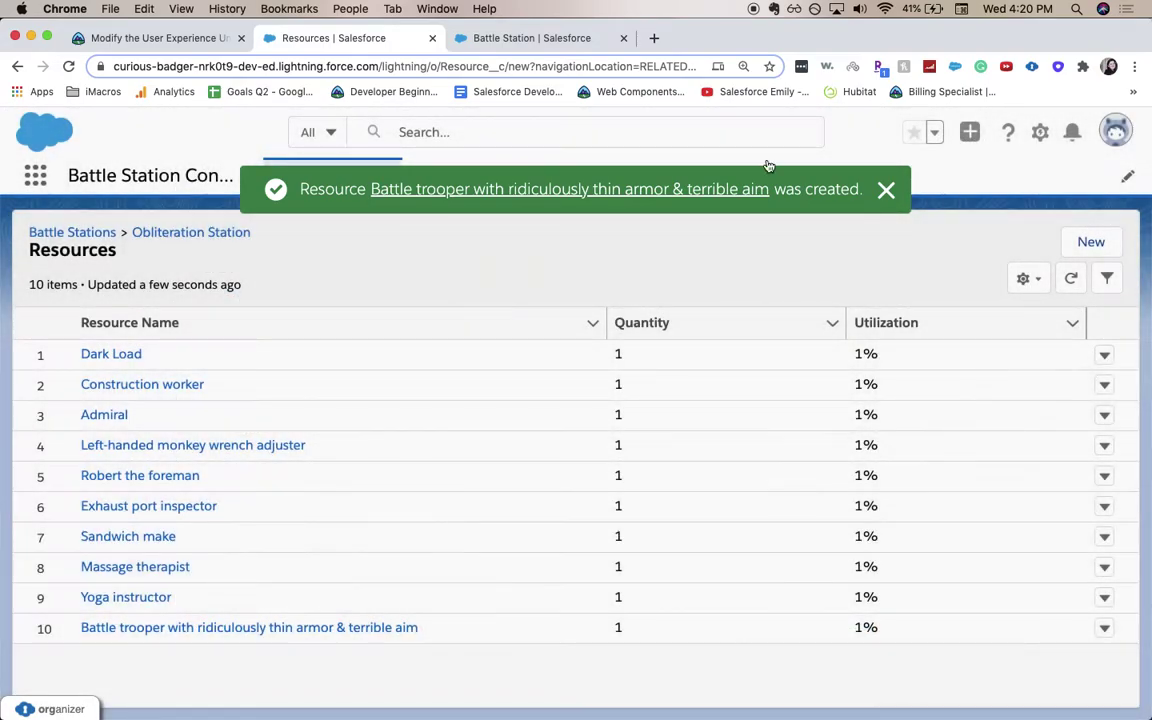
- Reopen Obliteration Station from the Battle Stations list and scroll its Related tab down to Supplies
{"action": "left_click", "coordinate": [886, 189]}
{"action": "left_click", "coordinate": [101, 236]}
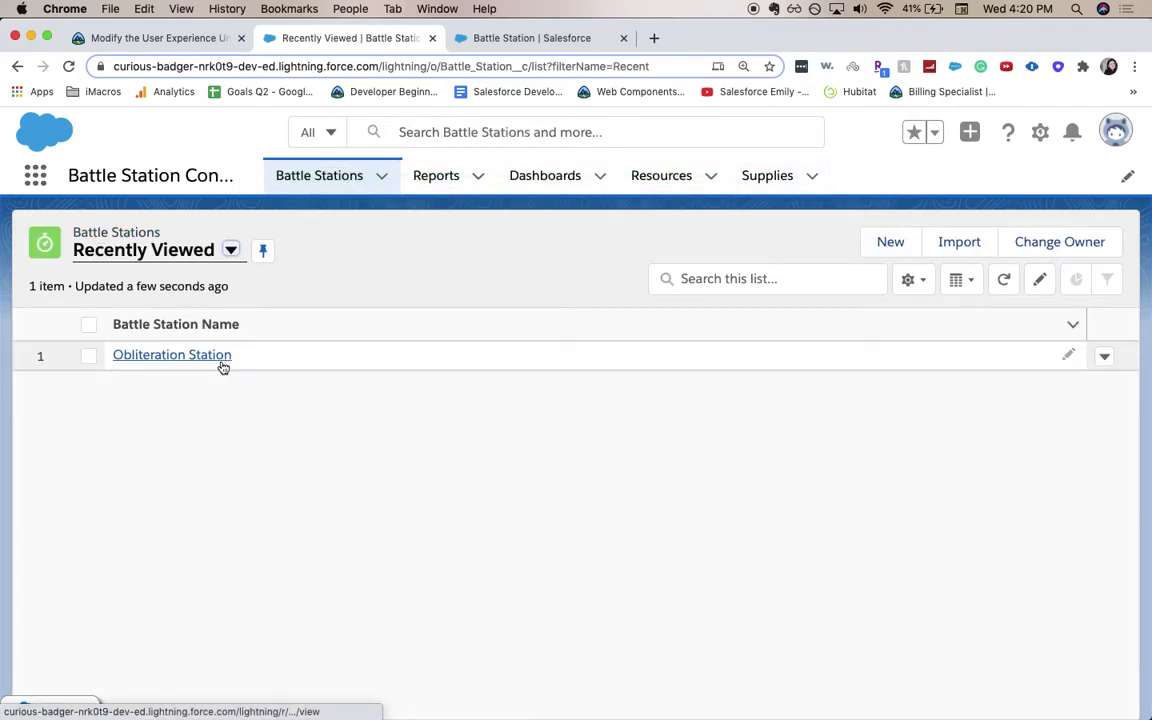
{"action": "left_click", "coordinate": [222, 360]}
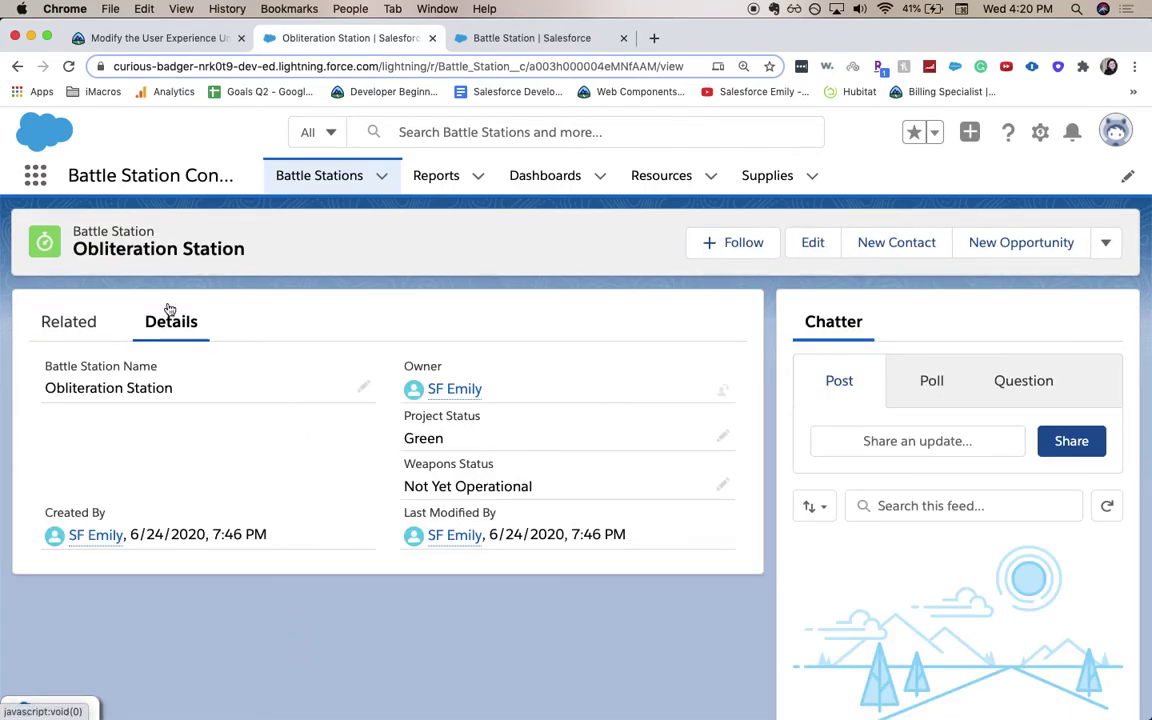
{"action": "left_click", "coordinate": [99, 325]}
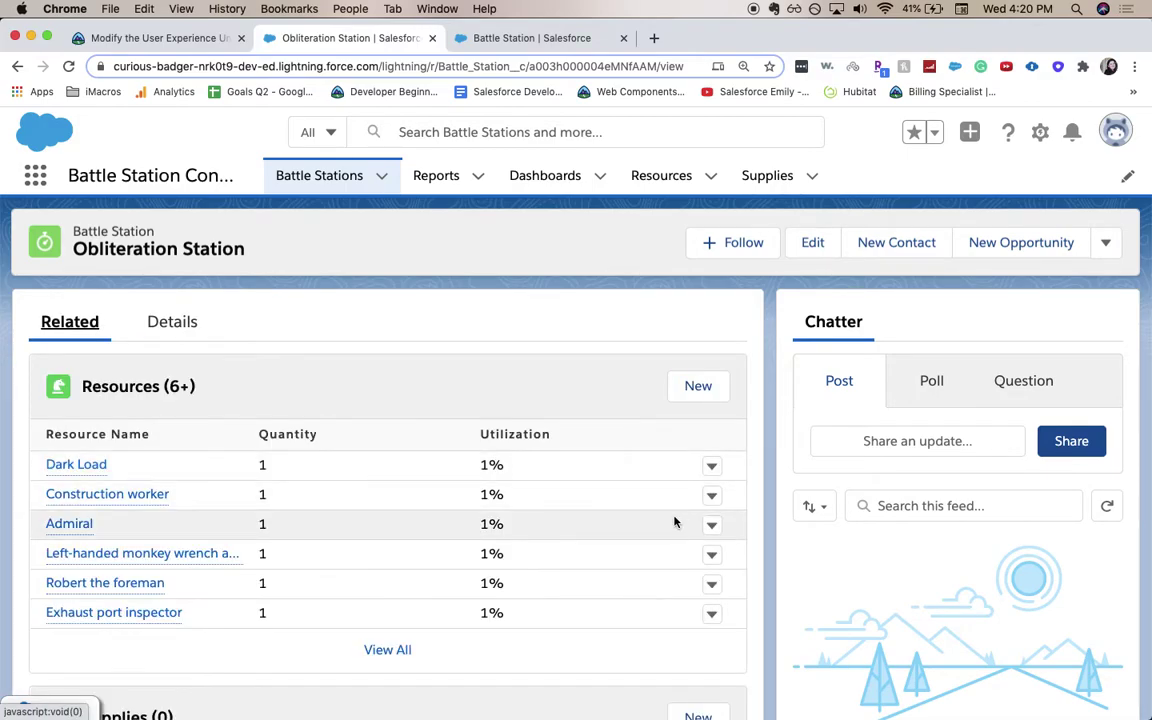
{"action": "scroll", "coordinate": [674, 521], "scroll_direction": "down", "scroll_amount": 3}
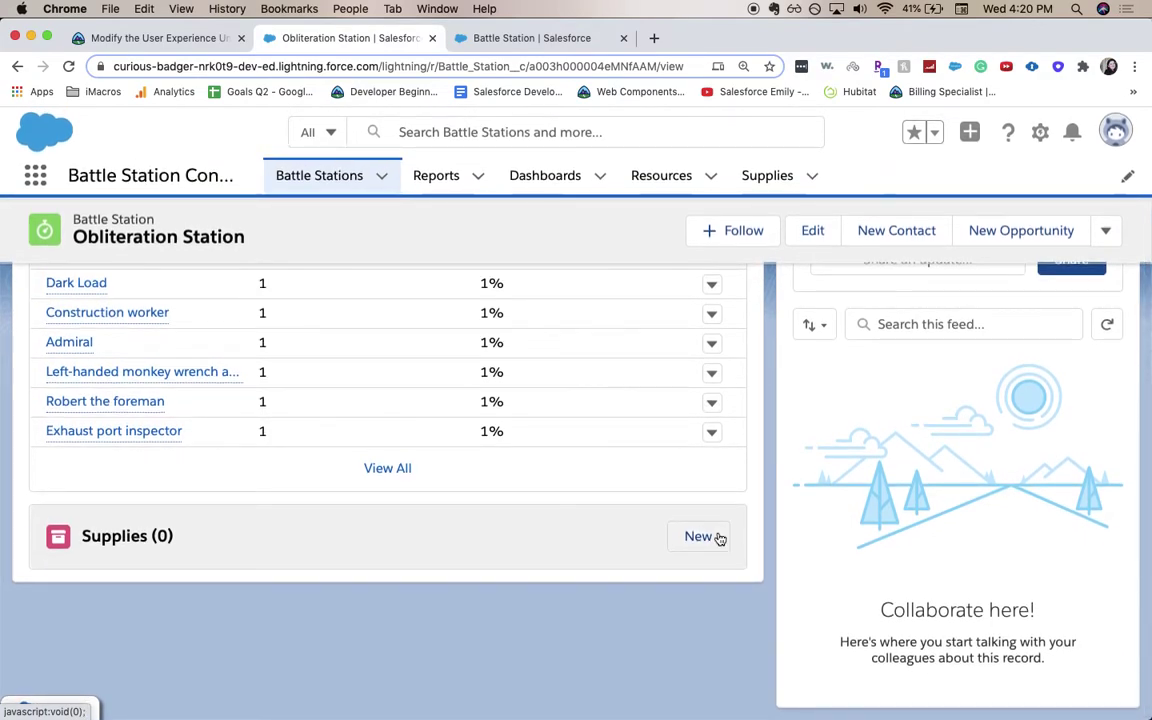
- Add a Light bulbs supply to Obliteration Station with a unit cost of 1
{"action": "left_click", "coordinate": [718, 538]}
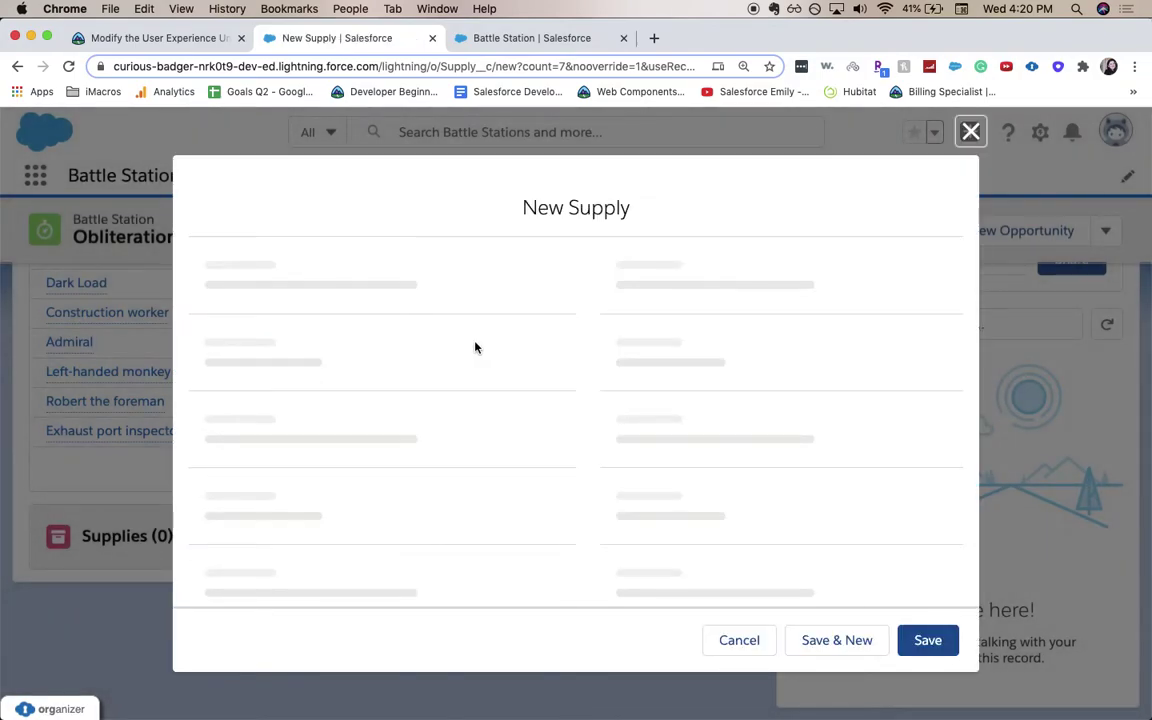
{"action": "type", "text": "Light"}
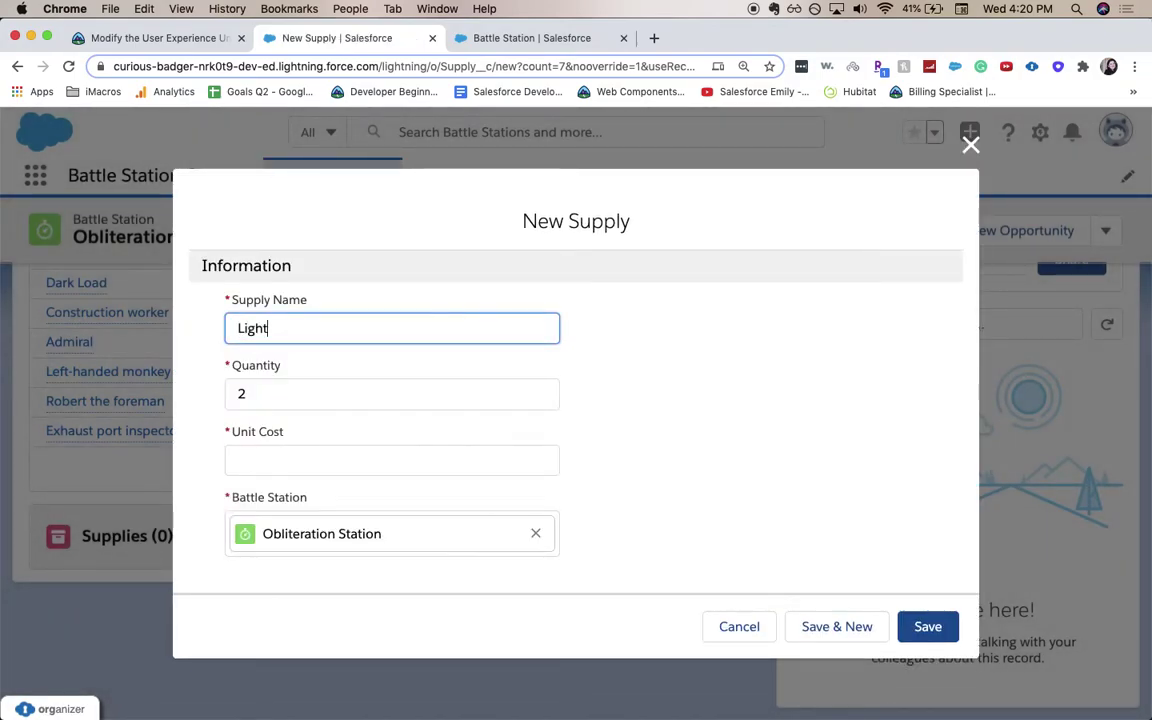
{"action": "type", "text": " bulbs"}
{"action": "key", "text": "Tab"}
{"action": "key", "text": "Tab"}
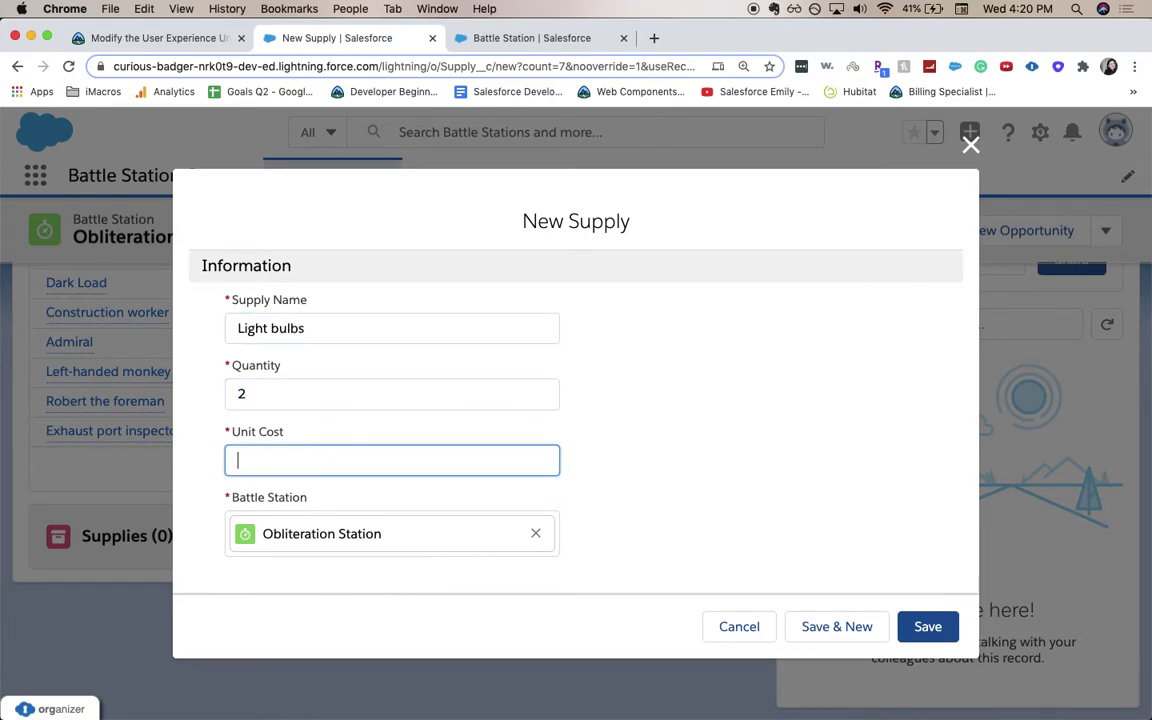
{"action": "type", "text": "1"}
{"action": "key", "text": "Tab"}
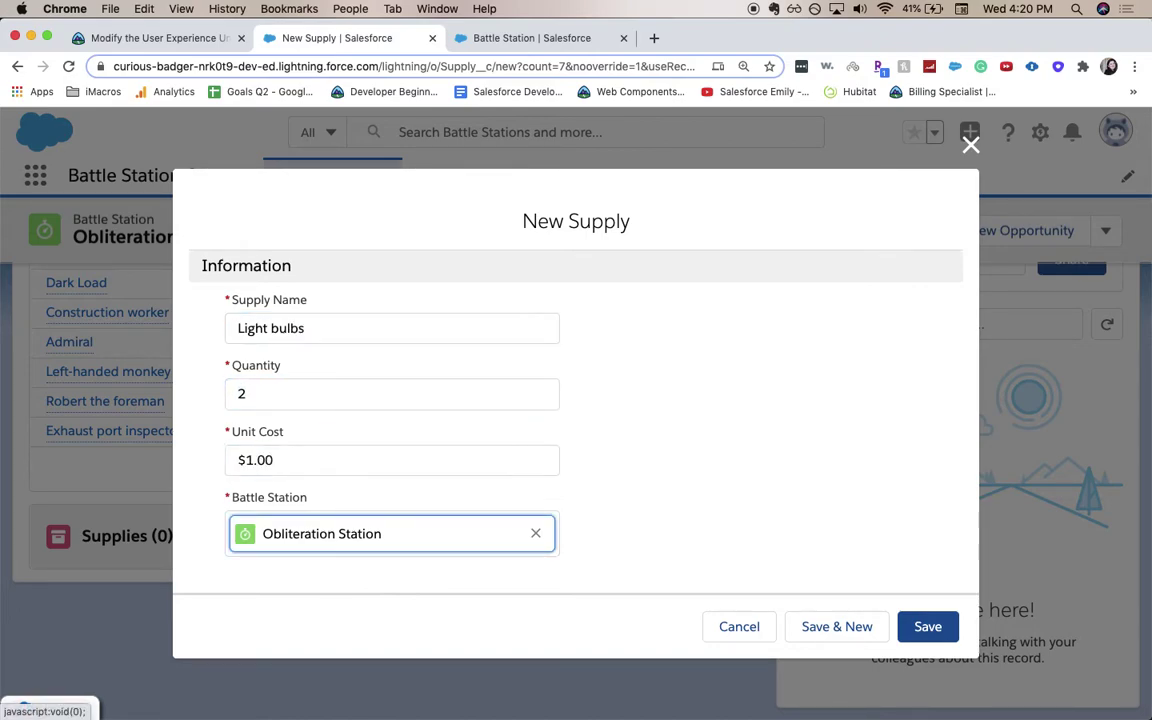
{"action": "left_click", "coordinate": [872, 636]}
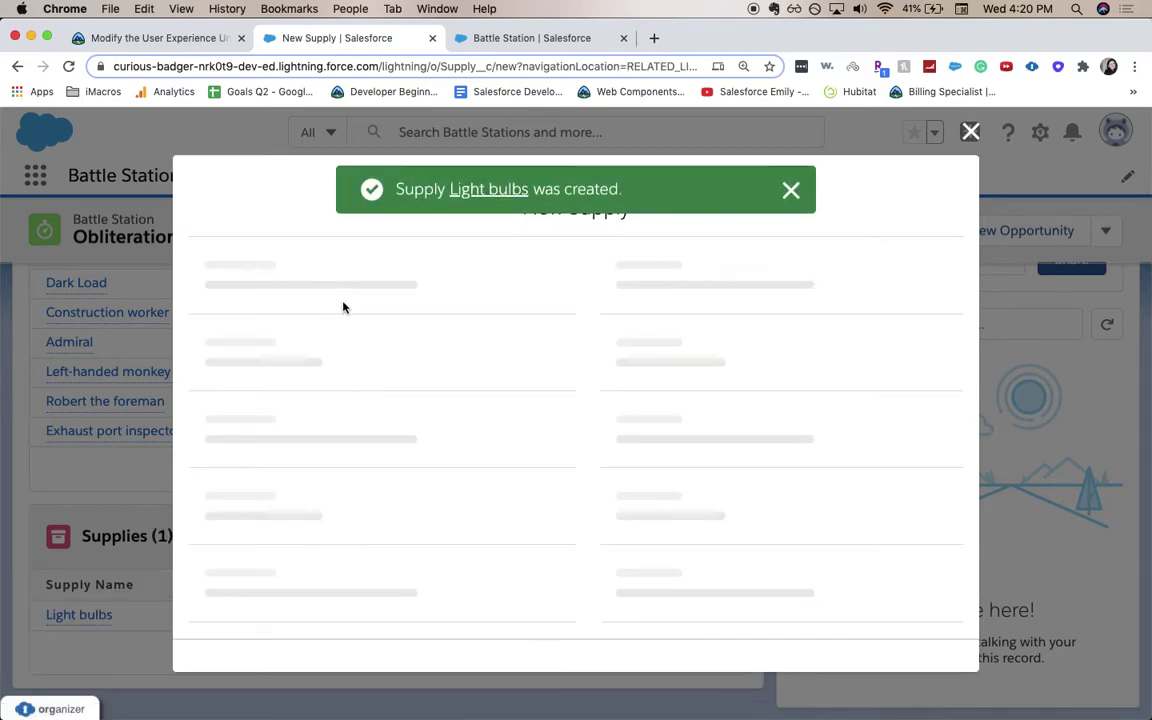
- Add the Planet-destroying laser supply with quantity 1 and unit cost 1.00
{"action": "type", "text": "Plane"}
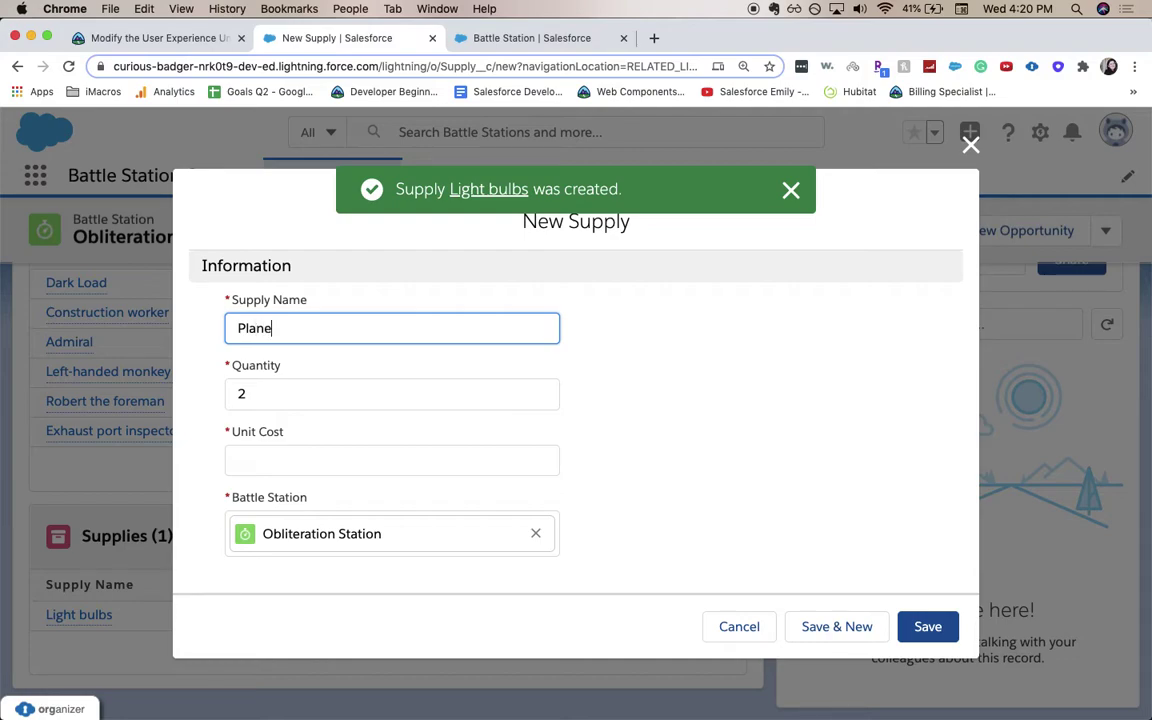
{"action": "type", "text": "t-destroying laser"}
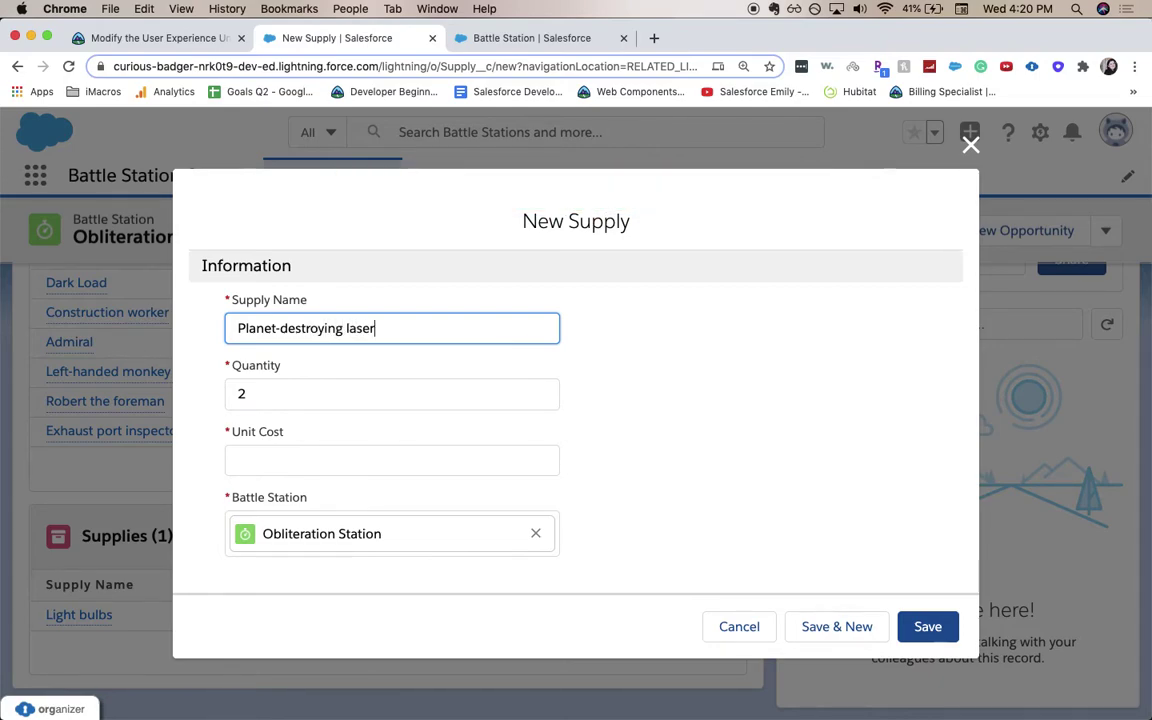
{"action": "key", "text": "Tab"}
{"action": "key", "text": "BackSpace"}
{"action": "type", "text": "1"}
{"action": "key", "text": "Tab"}
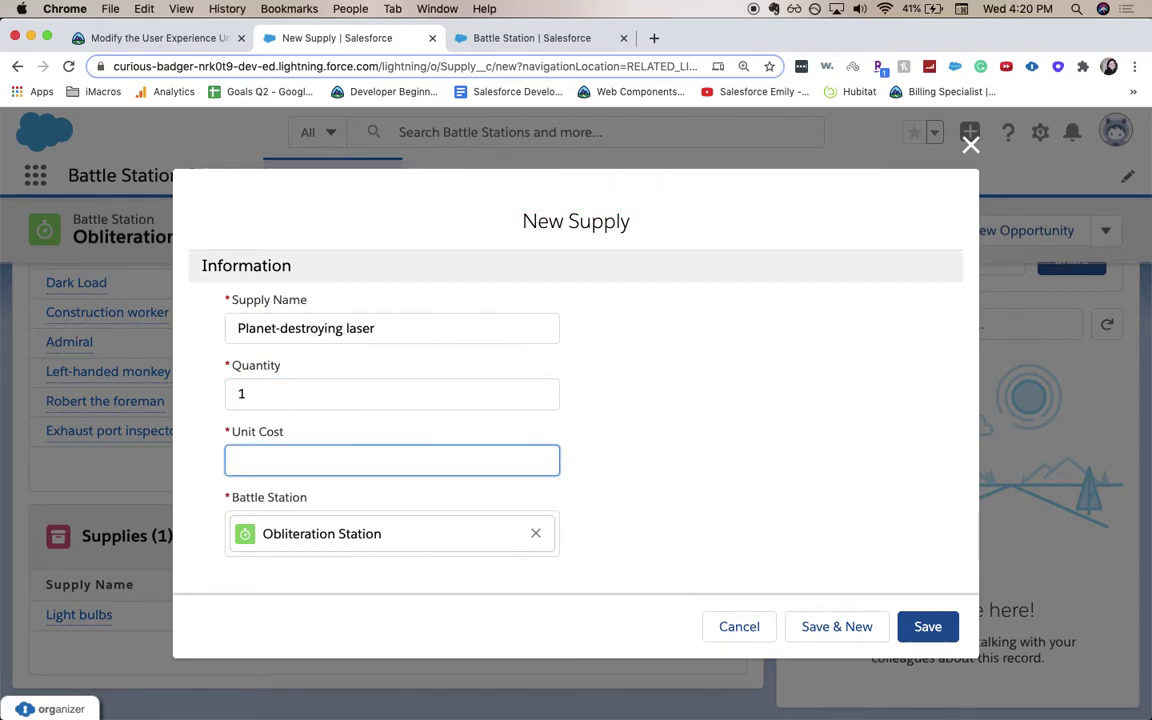
{"action": "type", "text": "1.00"}
{"action": "left_click", "coordinate": [852, 630]}
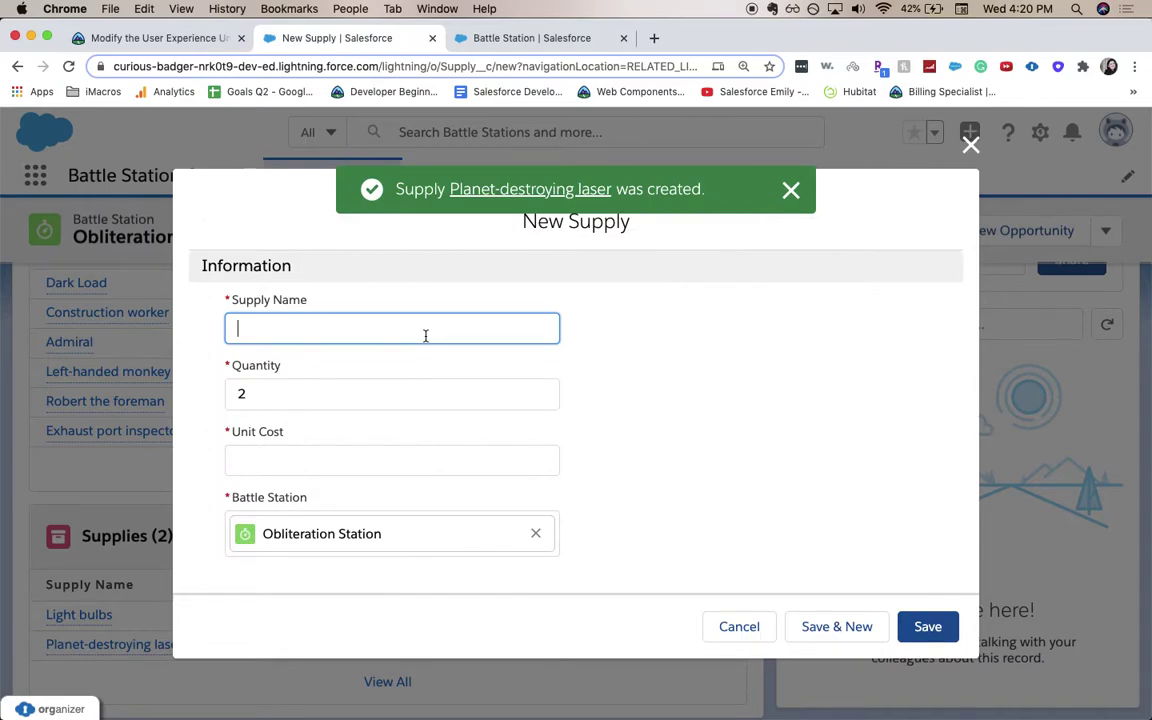
- Add the Donuts and Hot glue gun supplies, each with a unit cost of 1
{"action": "type", "text": "D"}
{"action": "key", "text": "Tab"}
{"action": "key", "text": "Tab"}
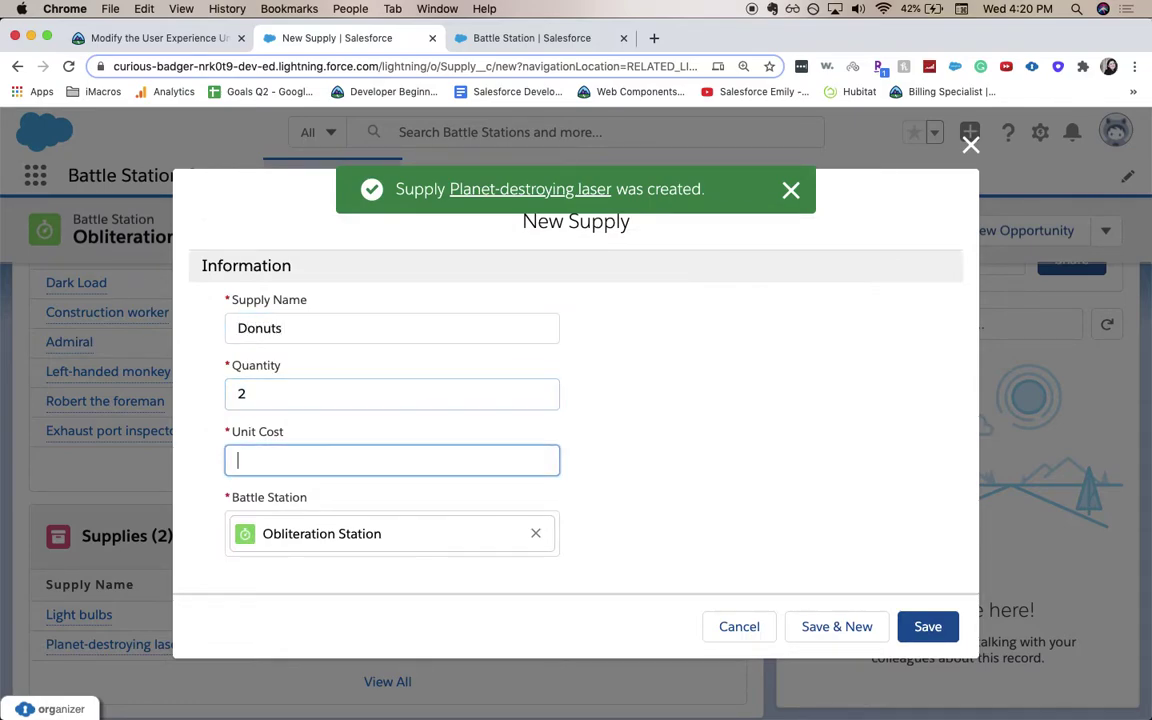
{"action": "type", "text": "1"}
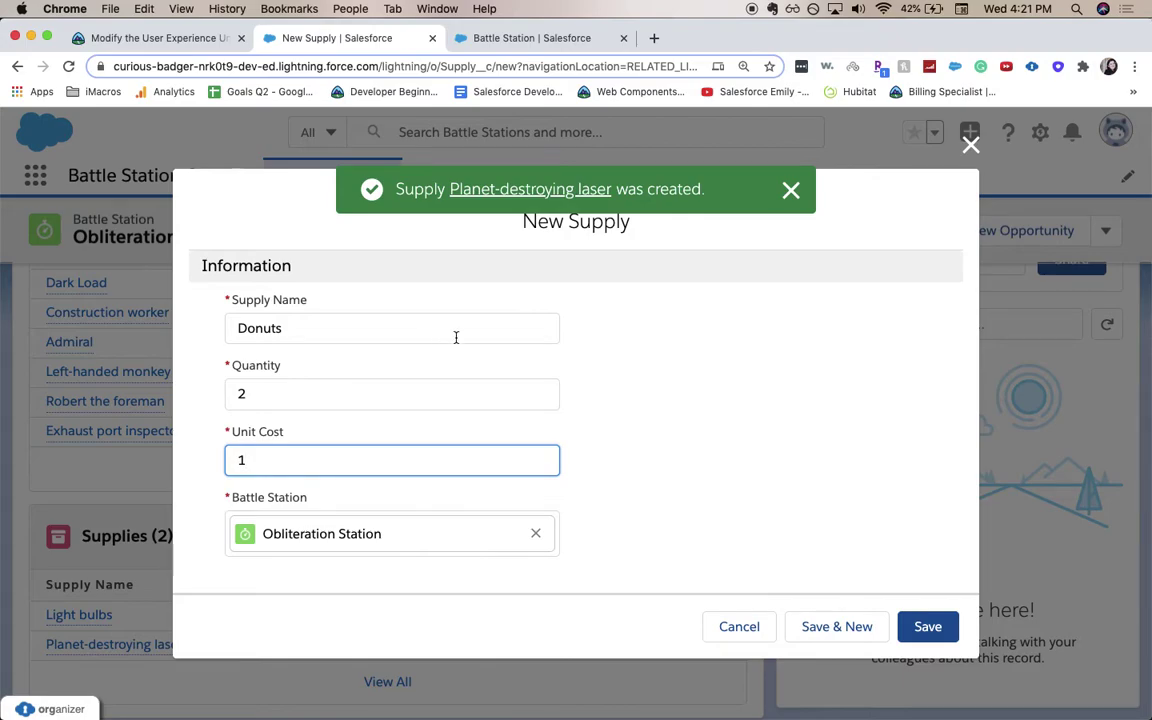
{"action": "left_click", "coordinate": [855, 621]}
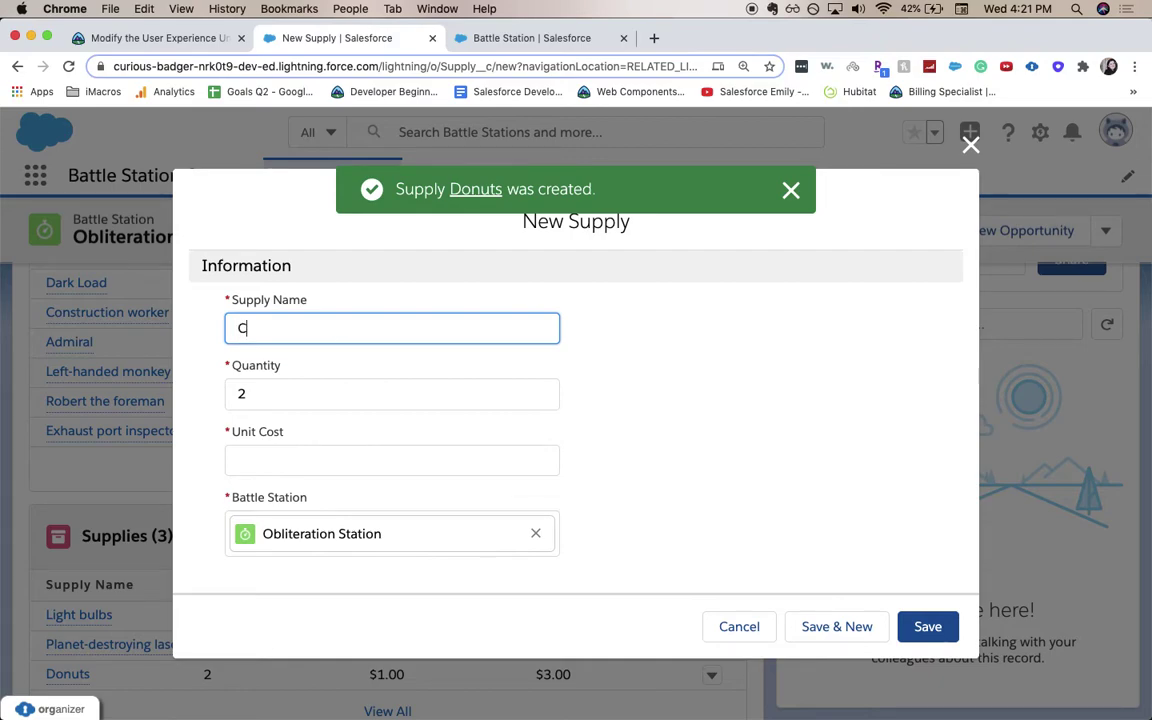
{"action": "key", "text": "BackSpace"}
{"action": "type", "text": "Hot glue gun"}
{"action": "key", "text": "Tab"}
{"action": "key", "text": "Tab"}
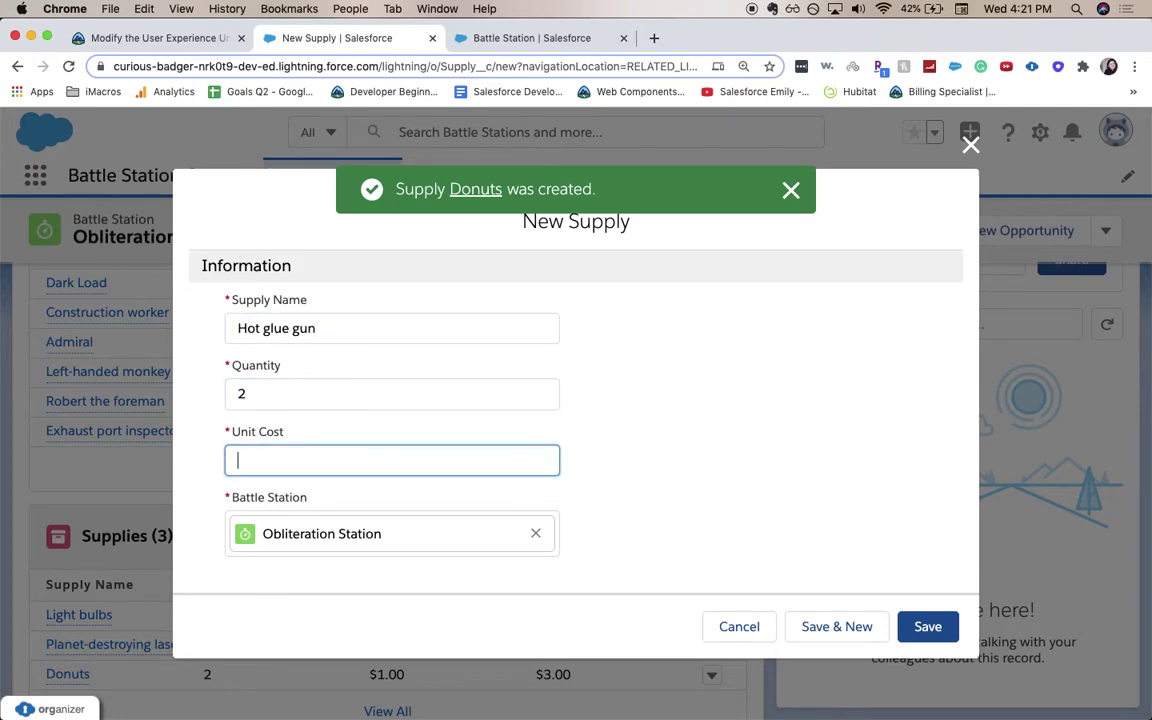
{"action": "type", "text": "1"}
{"action": "left_click", "coordinate": [797, 625]}
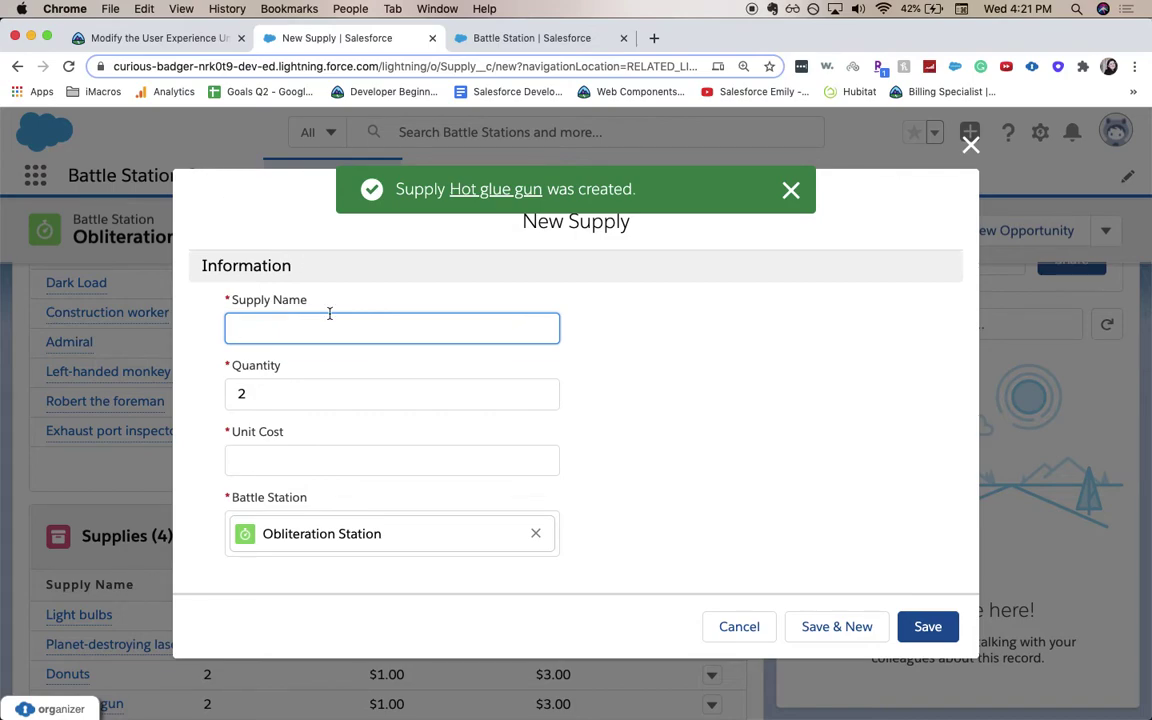
- Add the Cantina band instruments and Laser protecting eyewear supplies at 1 each
{"action": "type", "text": "Cantalin"}
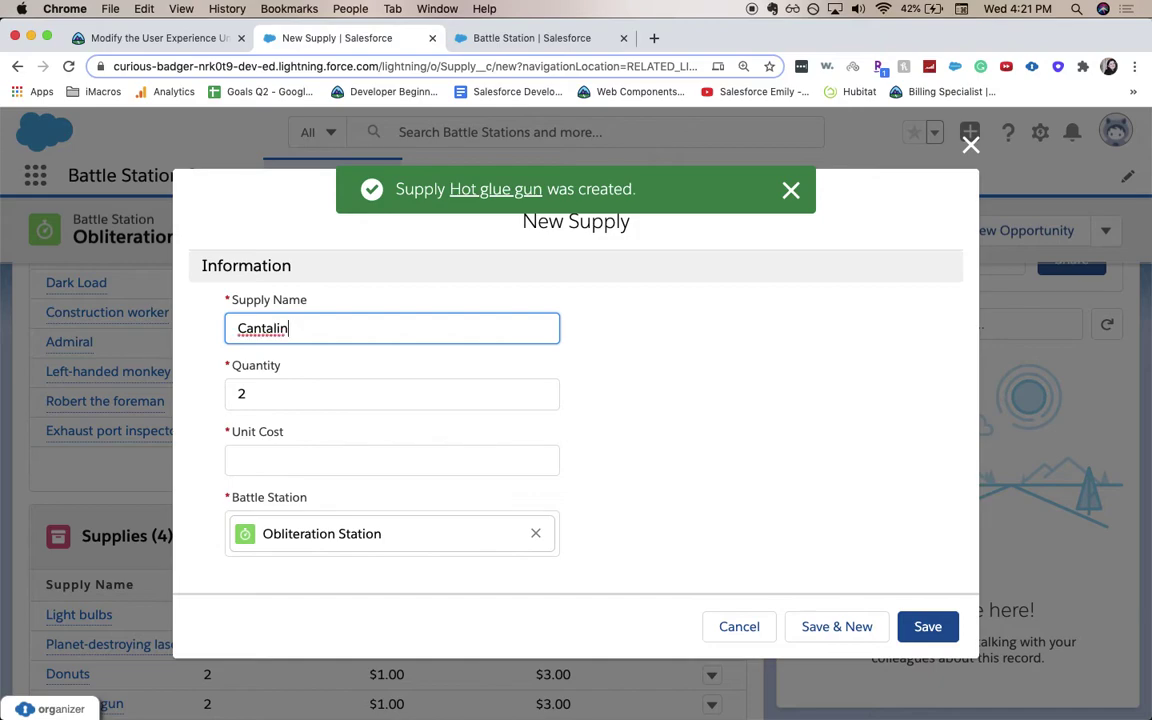
{"action": "key", "text": "BackSpace"}
{"action": "key", "text": "BackSpace"}
{"action": "key", "text": "BackSpace"}
{"action": "key", "text": "BackSpace"}
{"action": "type", "text": "i"}
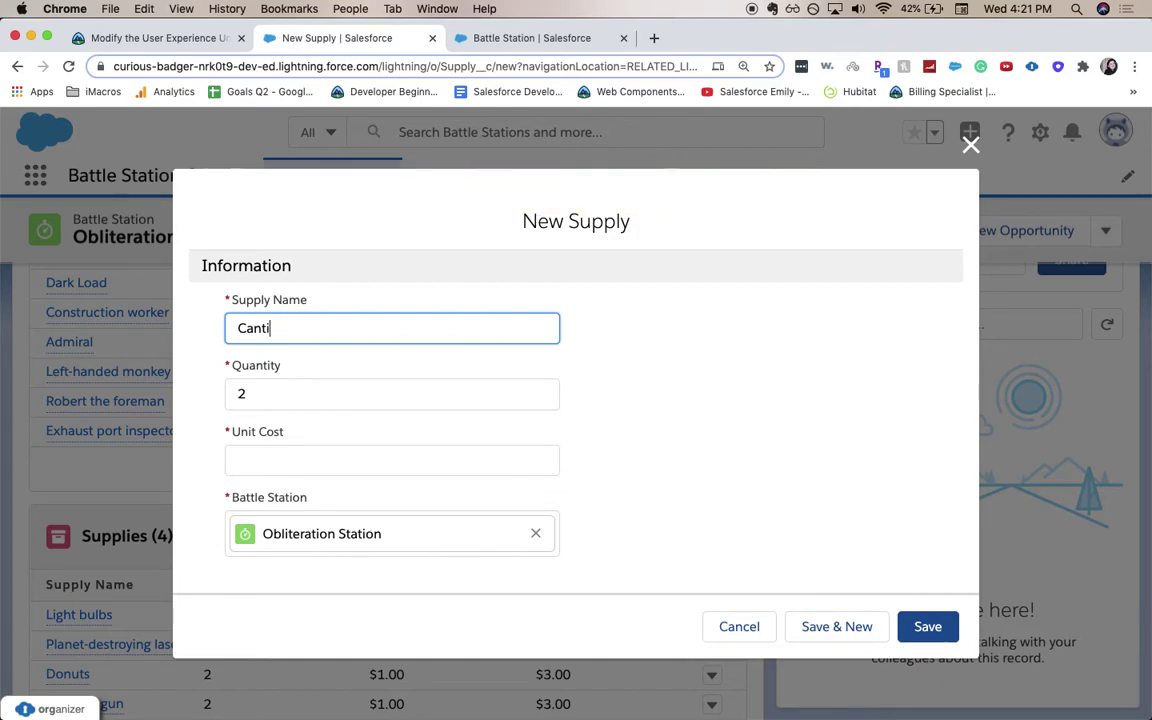
{"action": "type", "text": "na band instruments"}
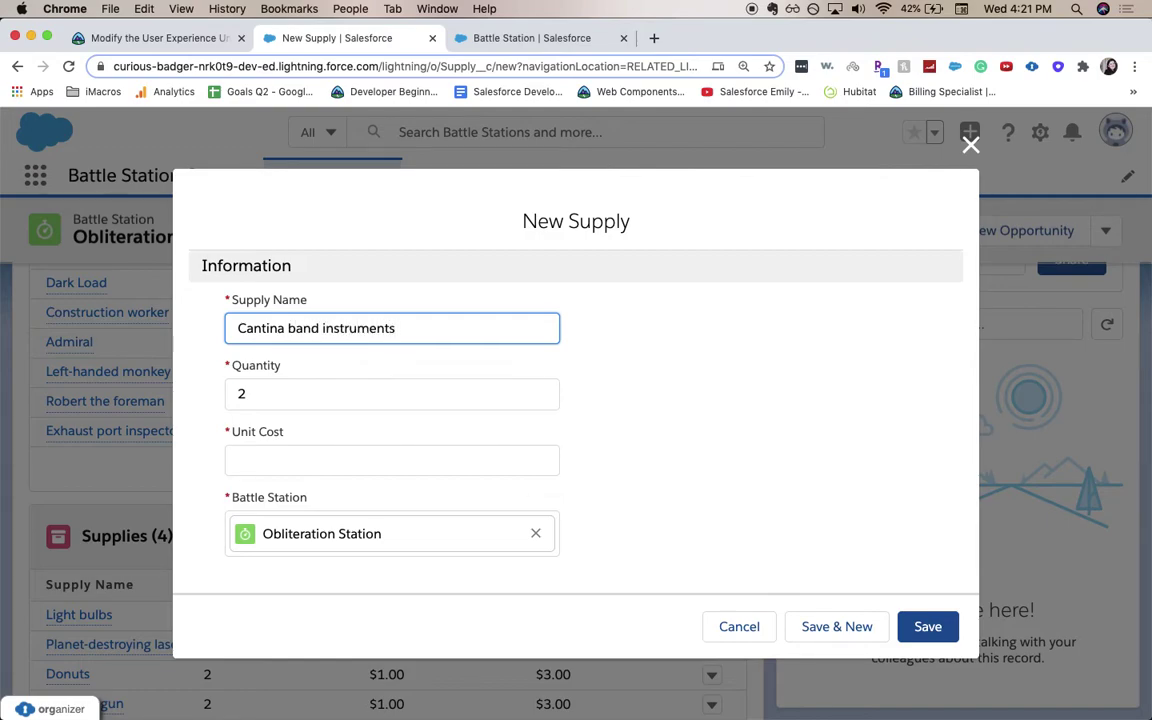
{"action": "key", "text": "Tab"}
{"action": "key", "text": "Tab"}
{"action": "type", "text": "1"}
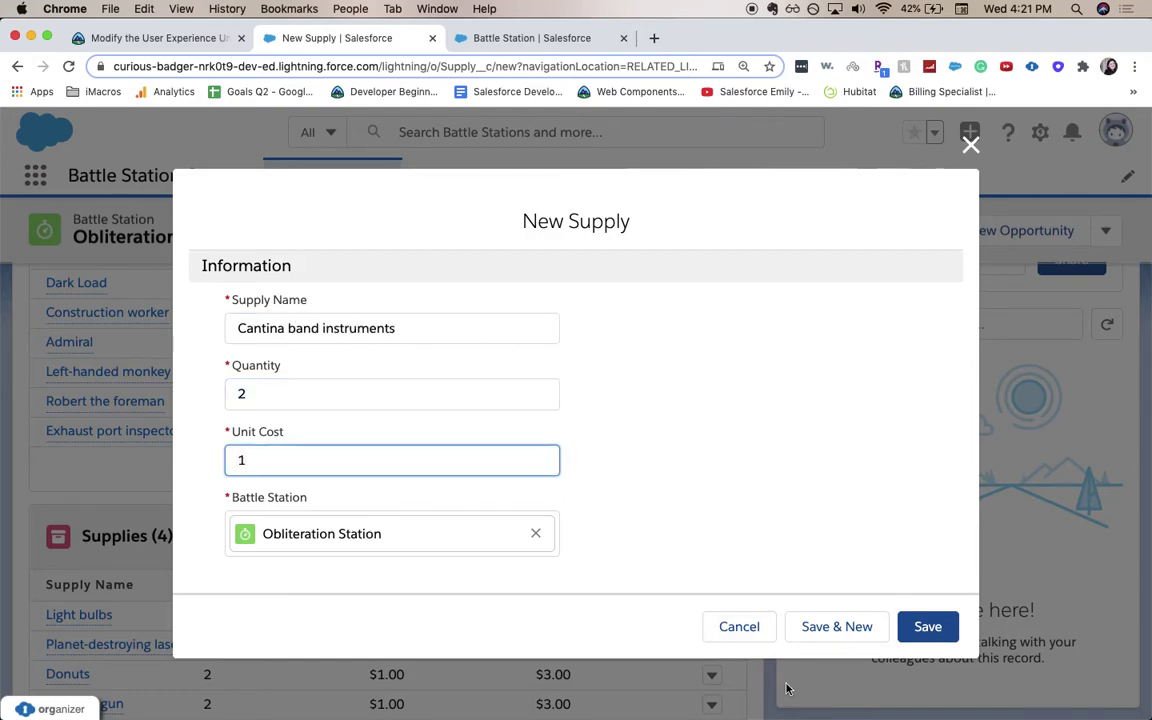
{"action": "key", "text": "Tab"}
{"action": "key", "text": "Tab"}
{"action": "key", "text": "Tab"}
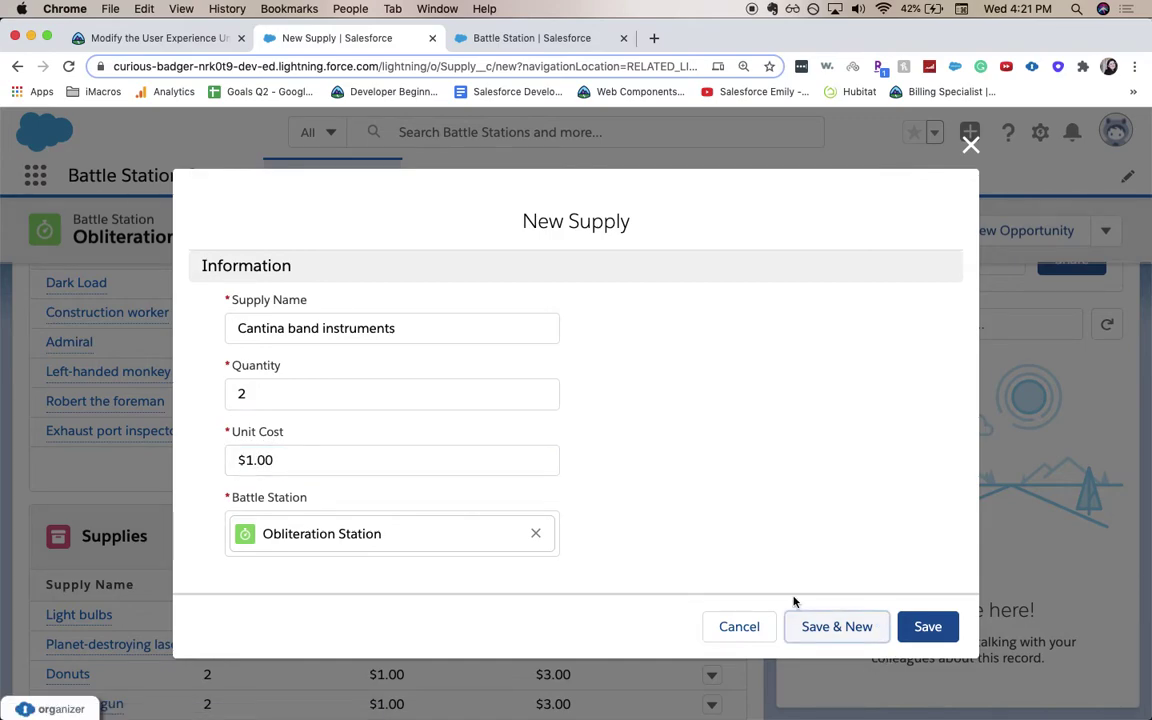
{"action": "key", "text": "Return"}
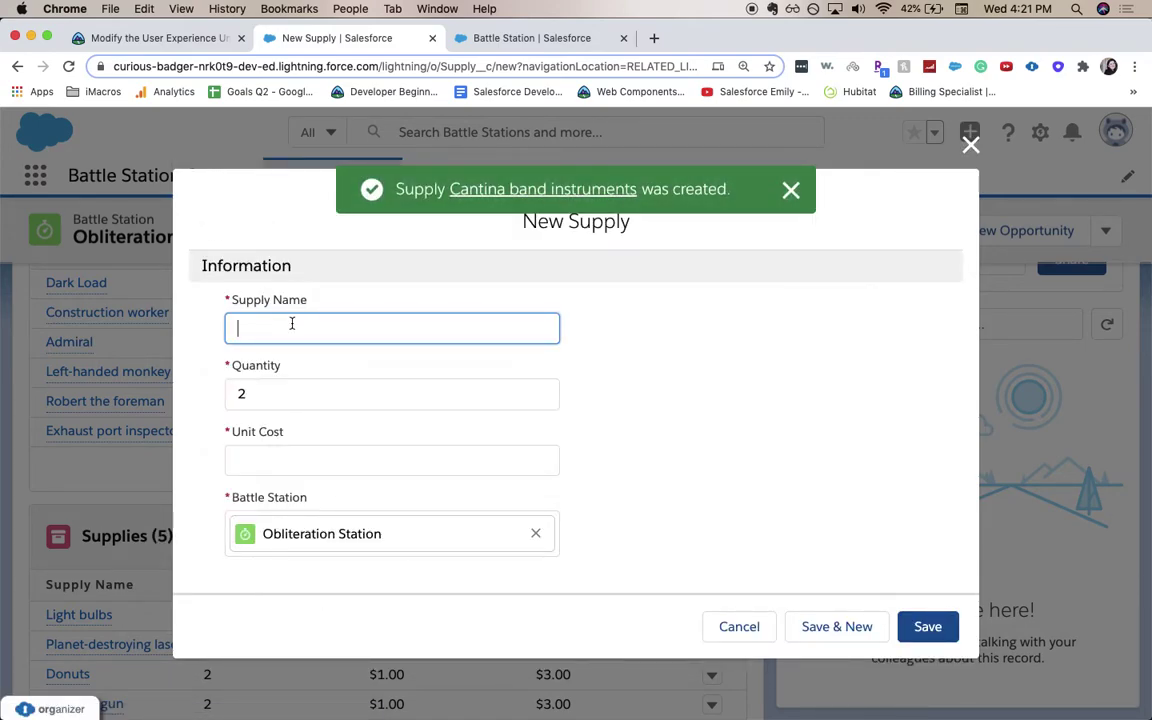
{"action": "type", "text": "Laser protecting eyewear"}
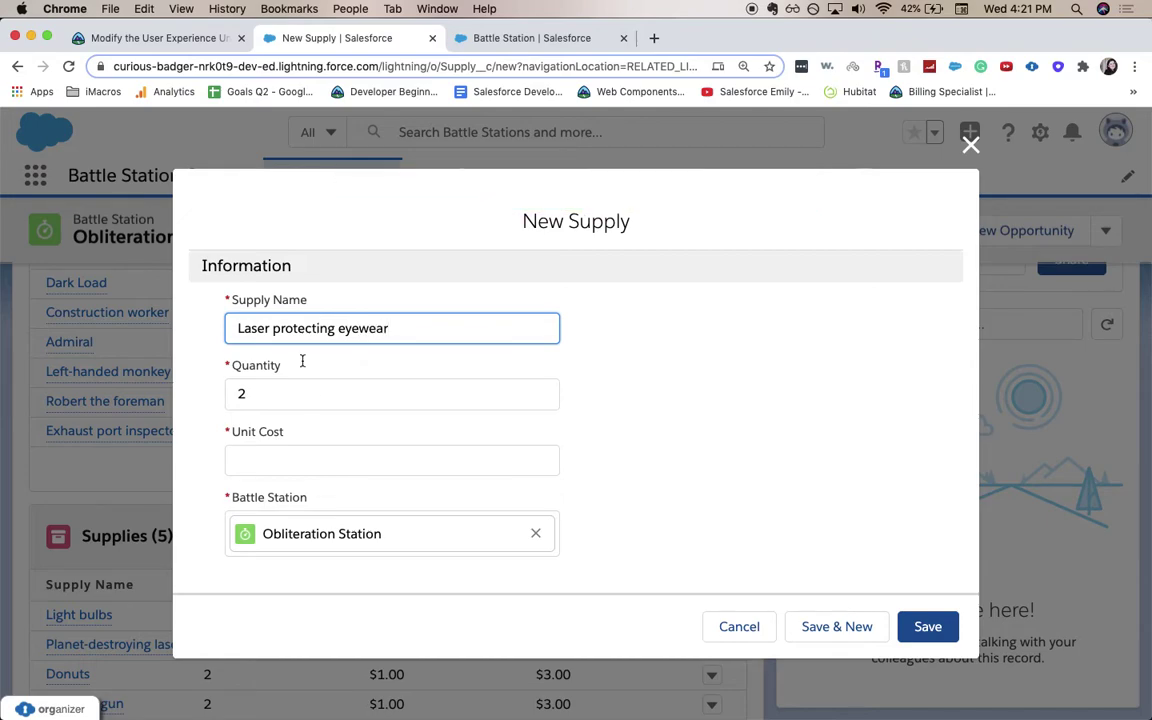
{"action": "left_click", "coordinate": [331, 472]}
{"action": "type", "text": "1"}
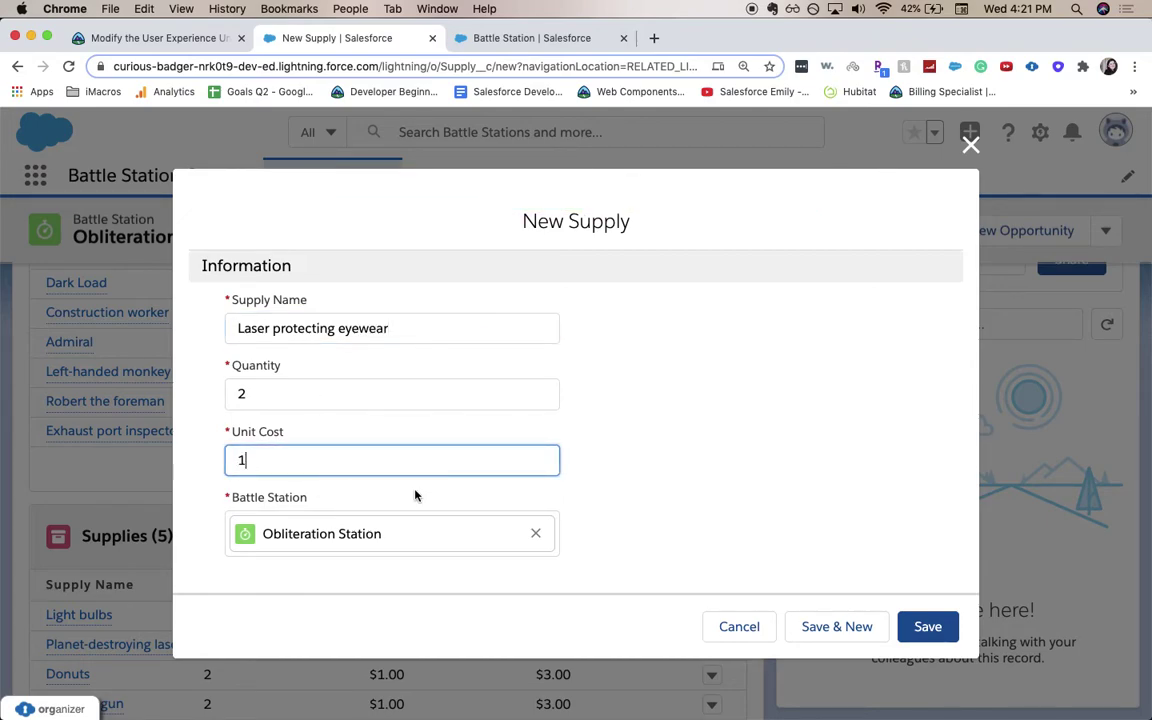
{"action": "left_click", "coordinate": [790, 625]}
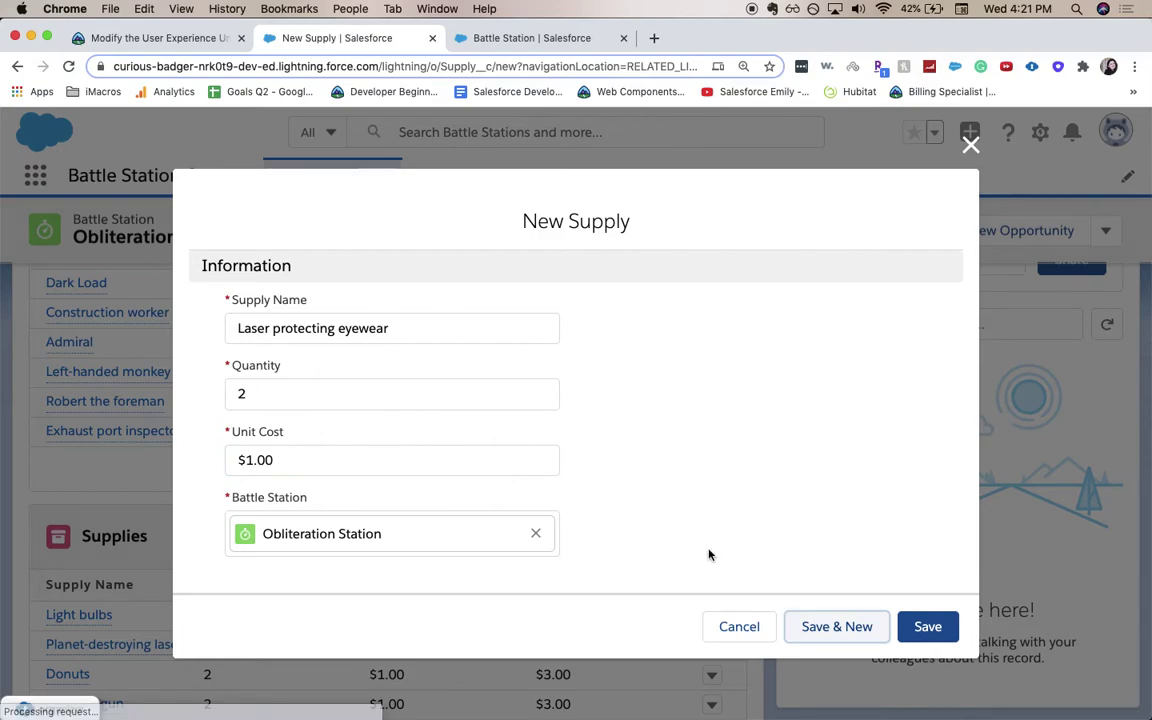
- Add Steel and Toilet paper at quantity 2 and $1.00 each, then save
{"action": "type", "text": "Steel"}
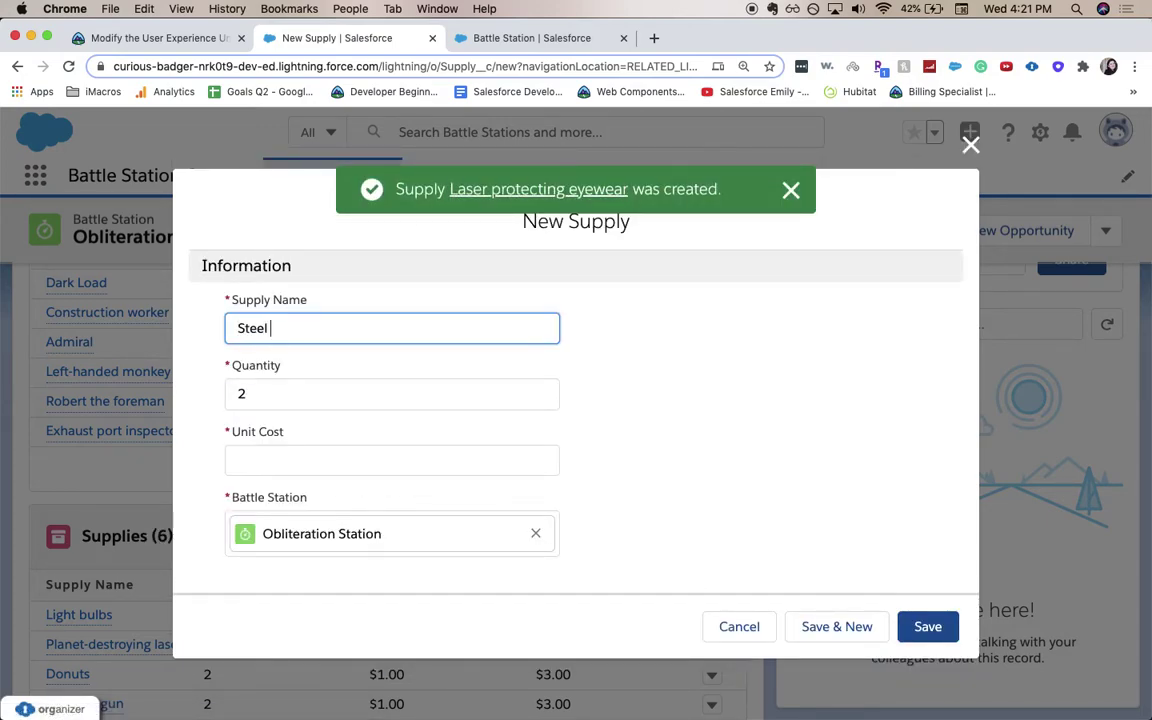
{"action": "key", "text": "Tab"}
{"action": "key", "text": "Tab"}
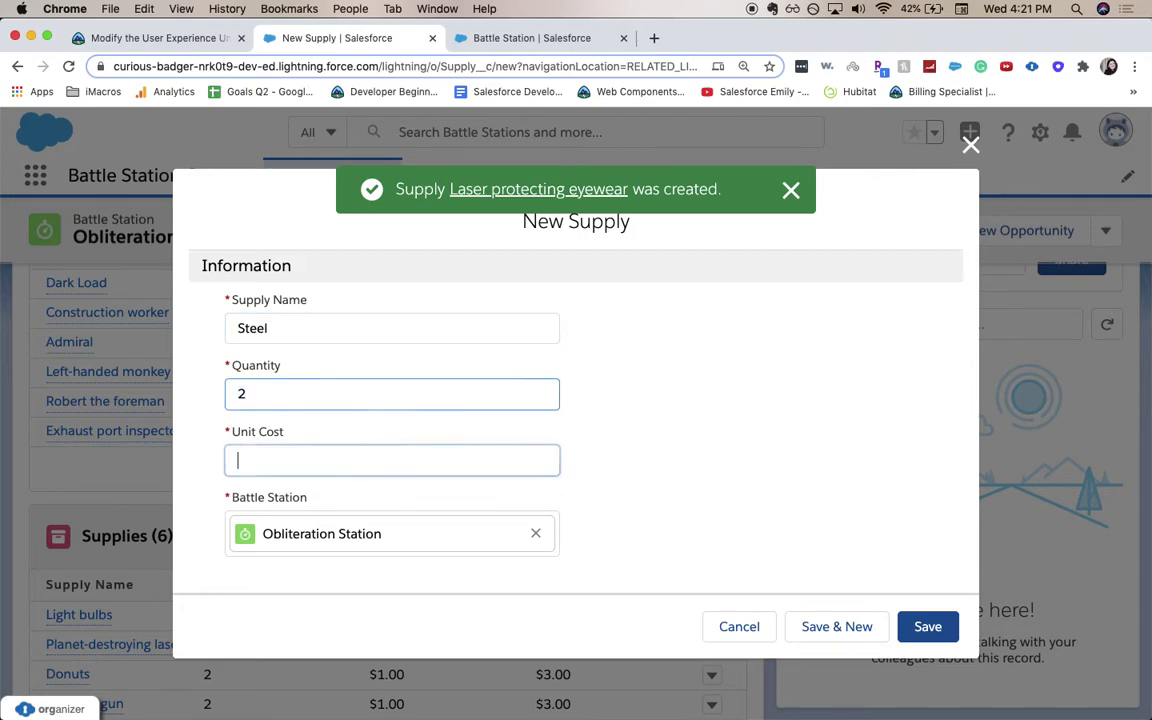
{"action": "type", "text": "1"}
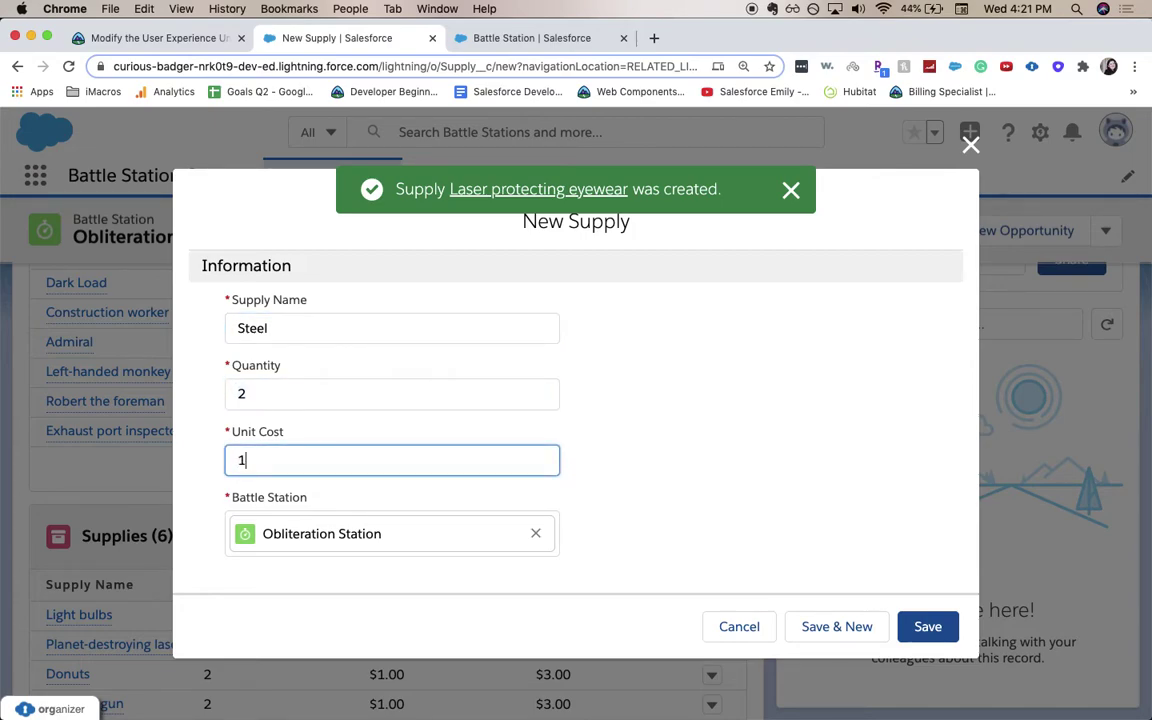
{"action": "left_click", "coordinate": [862, 627]}
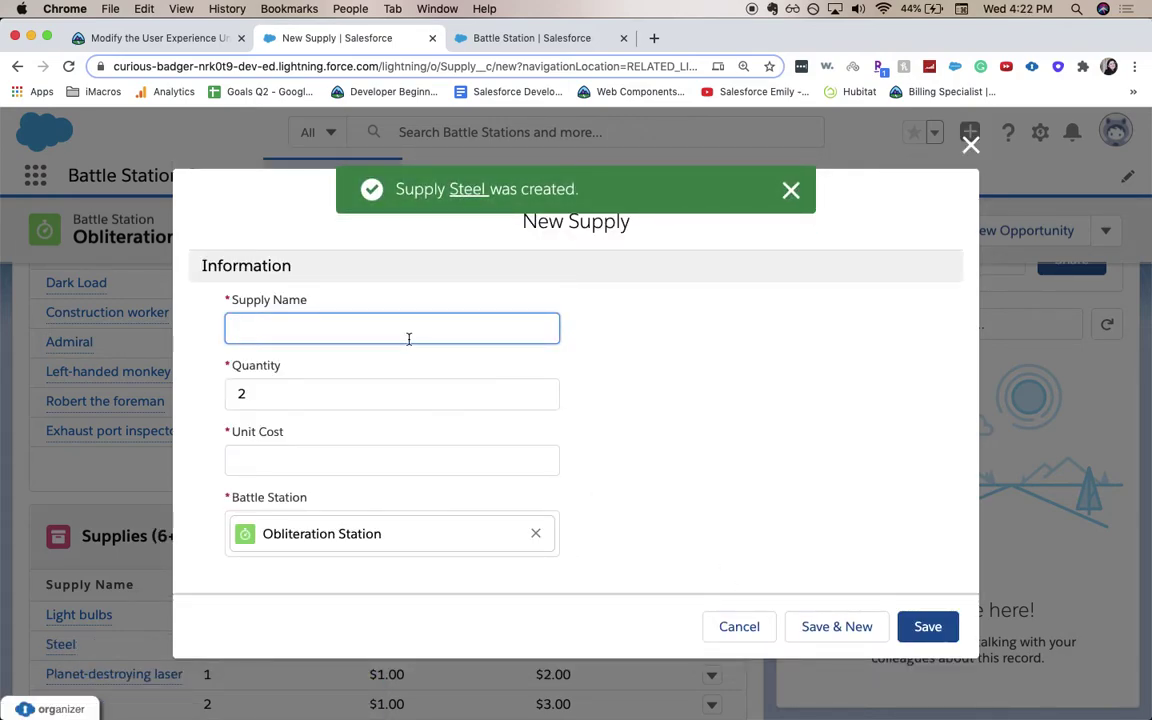
{"action": "type", "text": "Toilet paper"}
{"action": "key", "text": "Tab"}
{"action": "key", "text": "Tab"}
{"action": "type", "text": "1"}
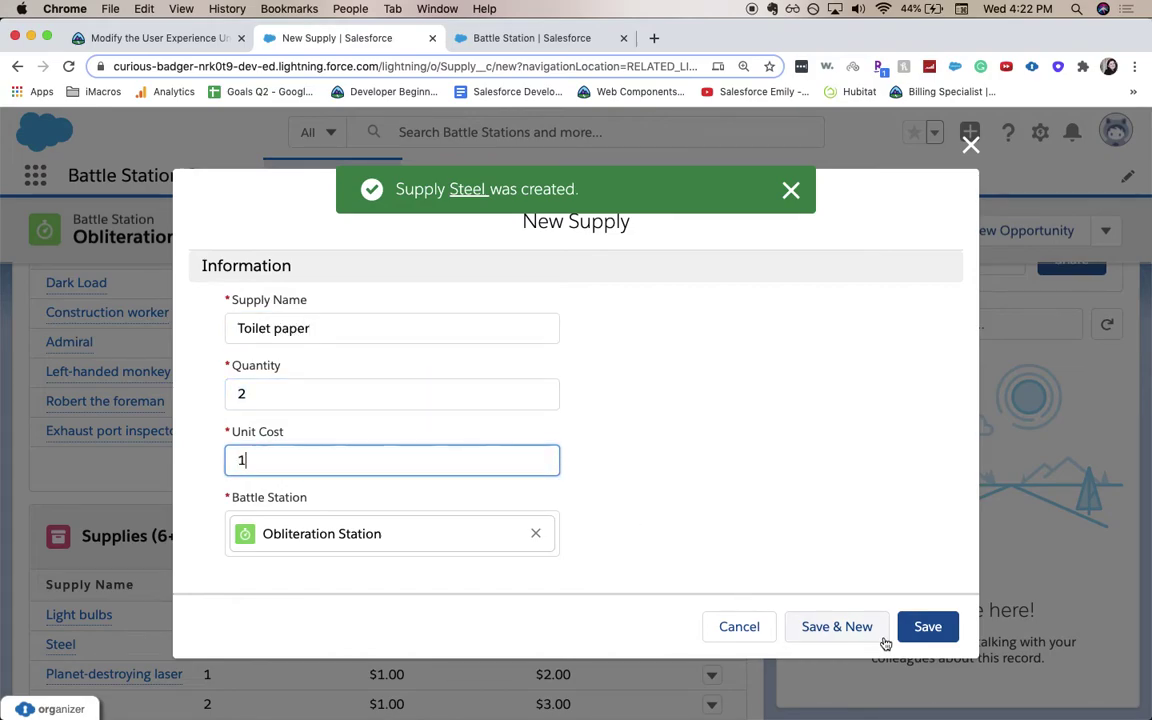
{"action": "left_click", "coordinate": [925, 630]}
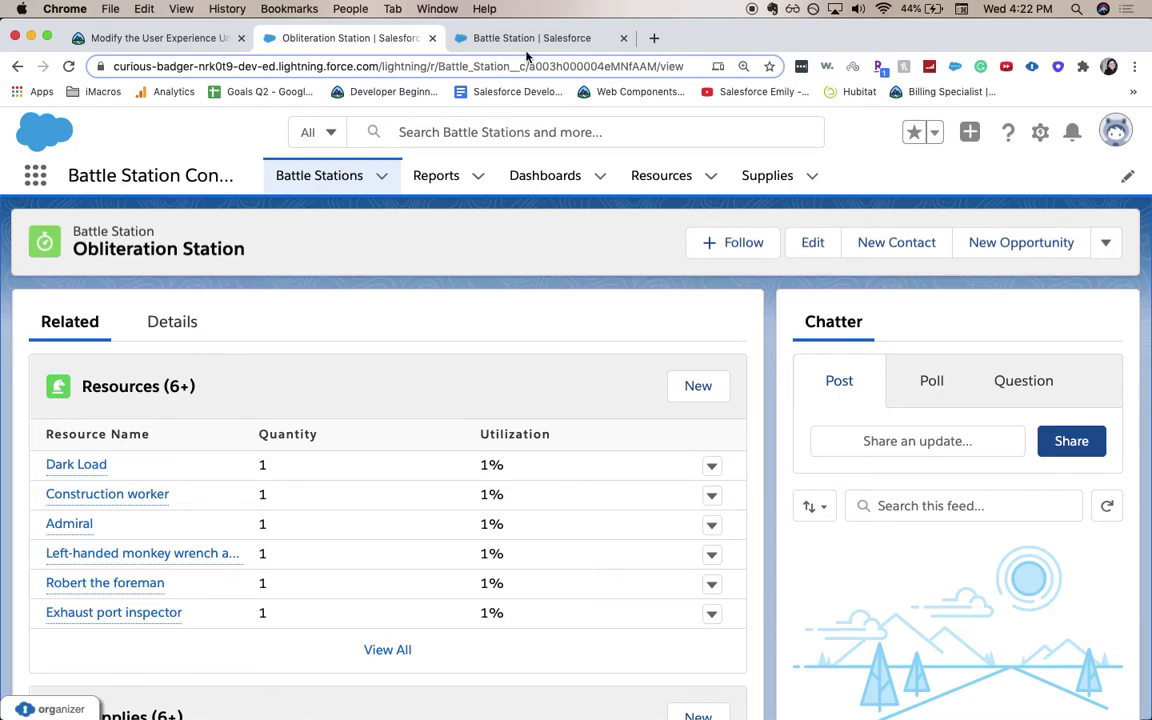
- Go to the Battle Station object in Setup and open its Fields & Relationships list
{"action": "left_click", "coordinate": [527, 42]}
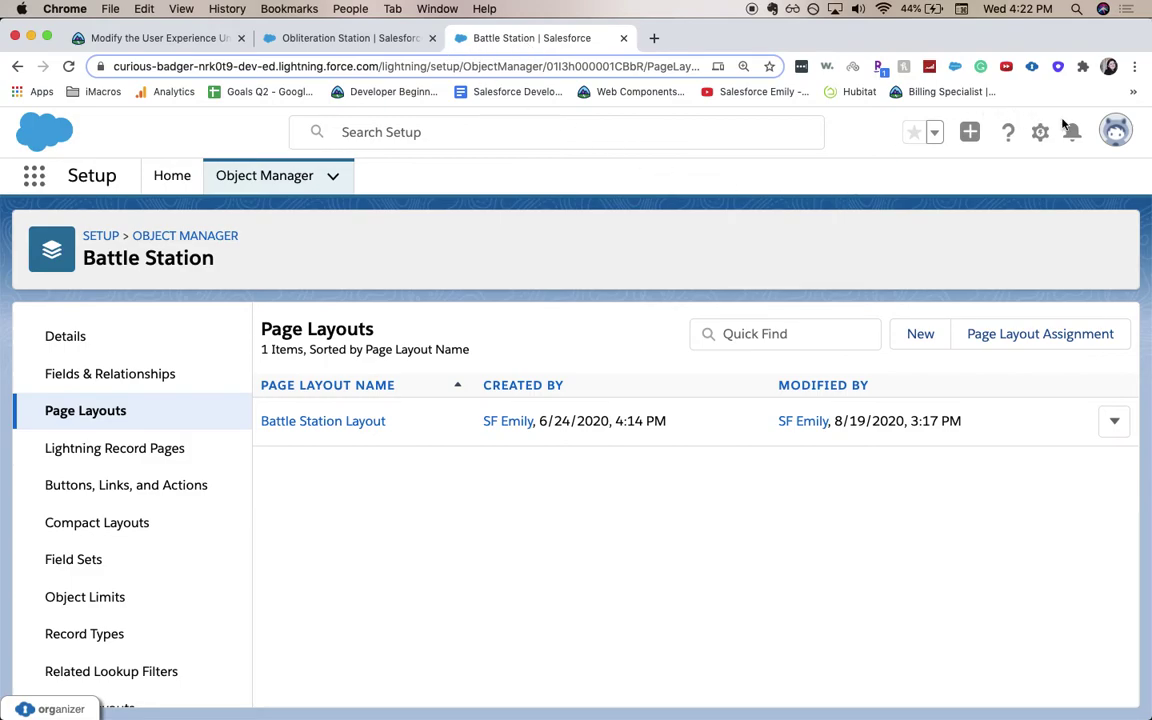
{"action": "left_click", "coordinate": [322, 40]}
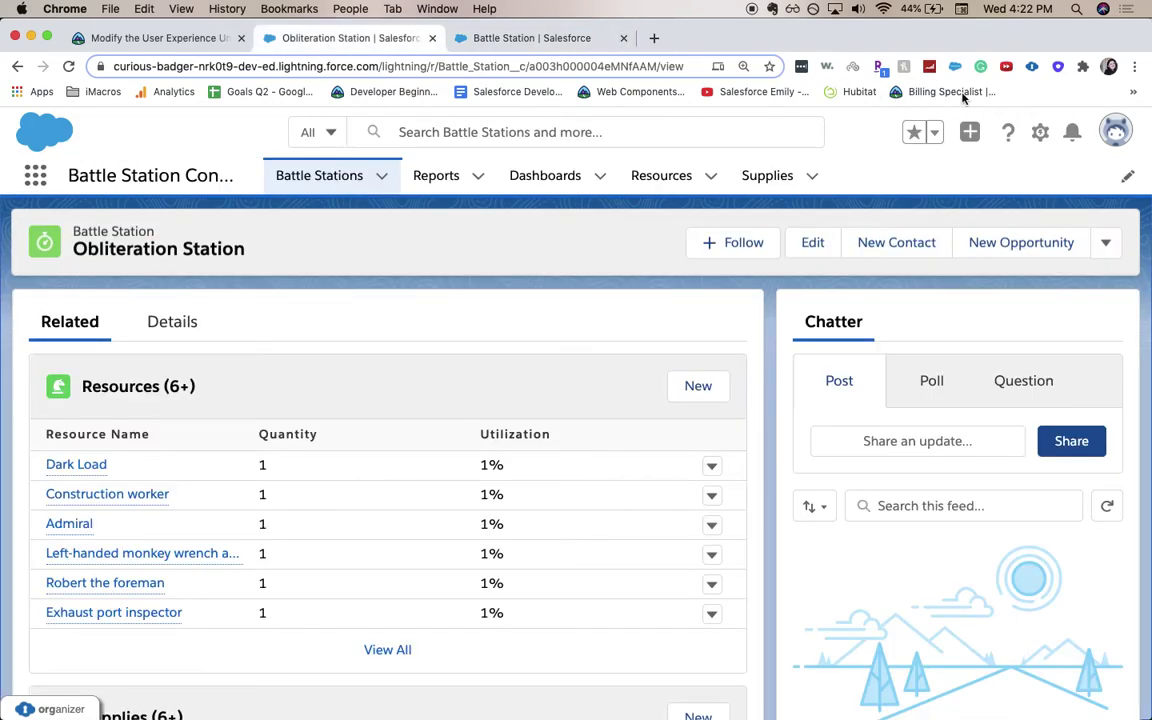
{"action": "left_click", "coordinate": [1044, 132]}
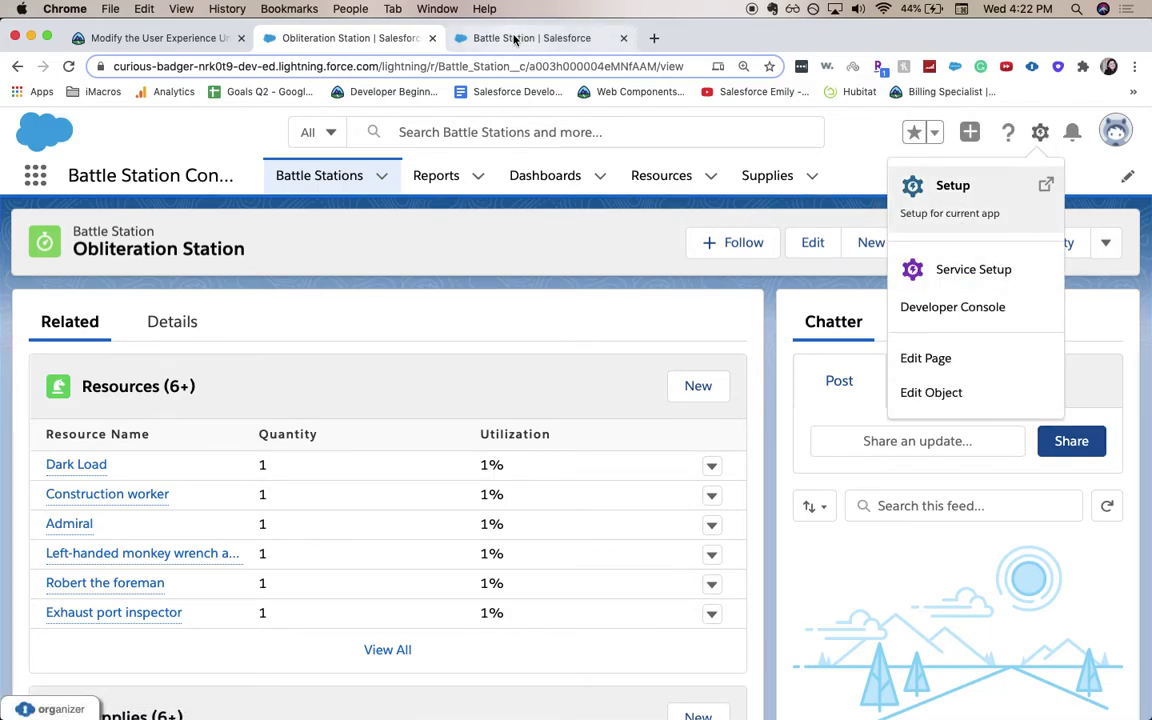
{"action": "left_click", "coordinate": [515, 38]}
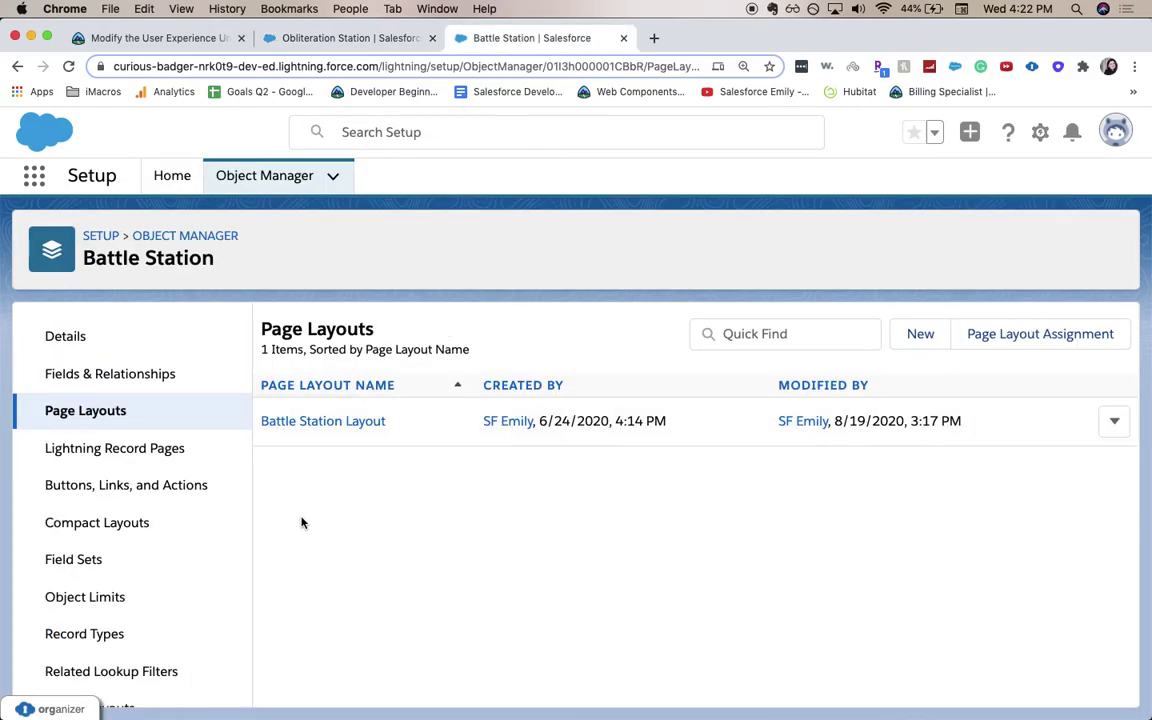
{"action": "left_click", "coordinate": [83, 373]}
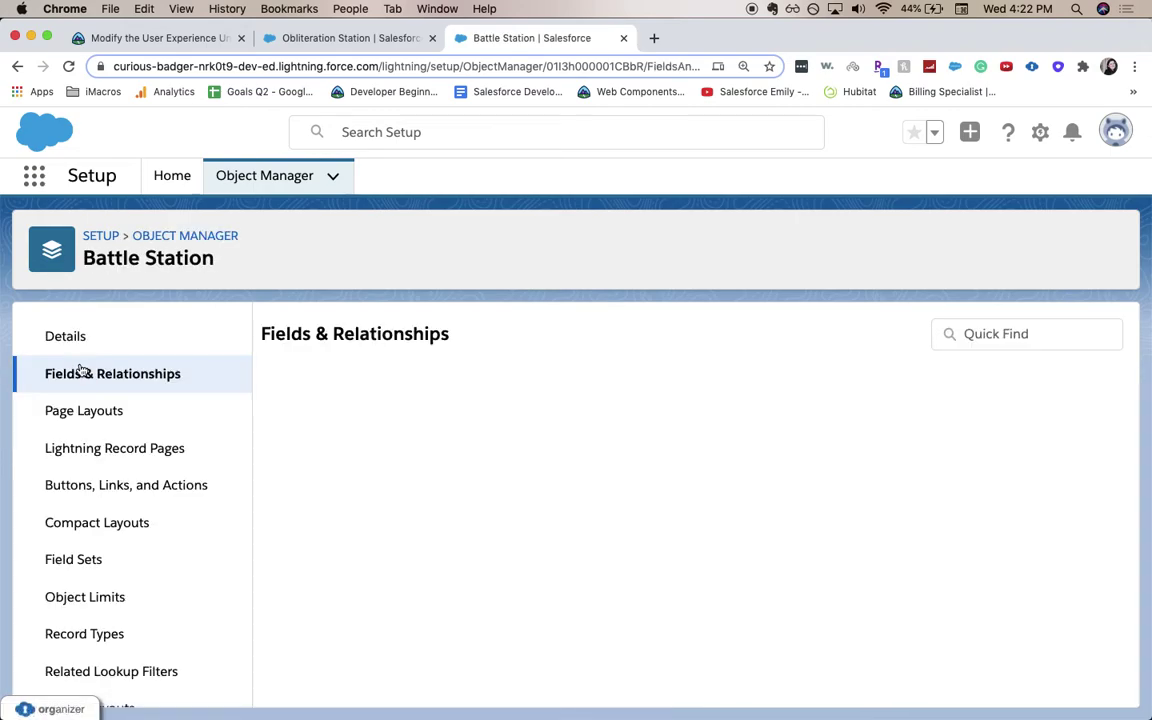
{"action": "left_click", "coordinate": [796, 336]}
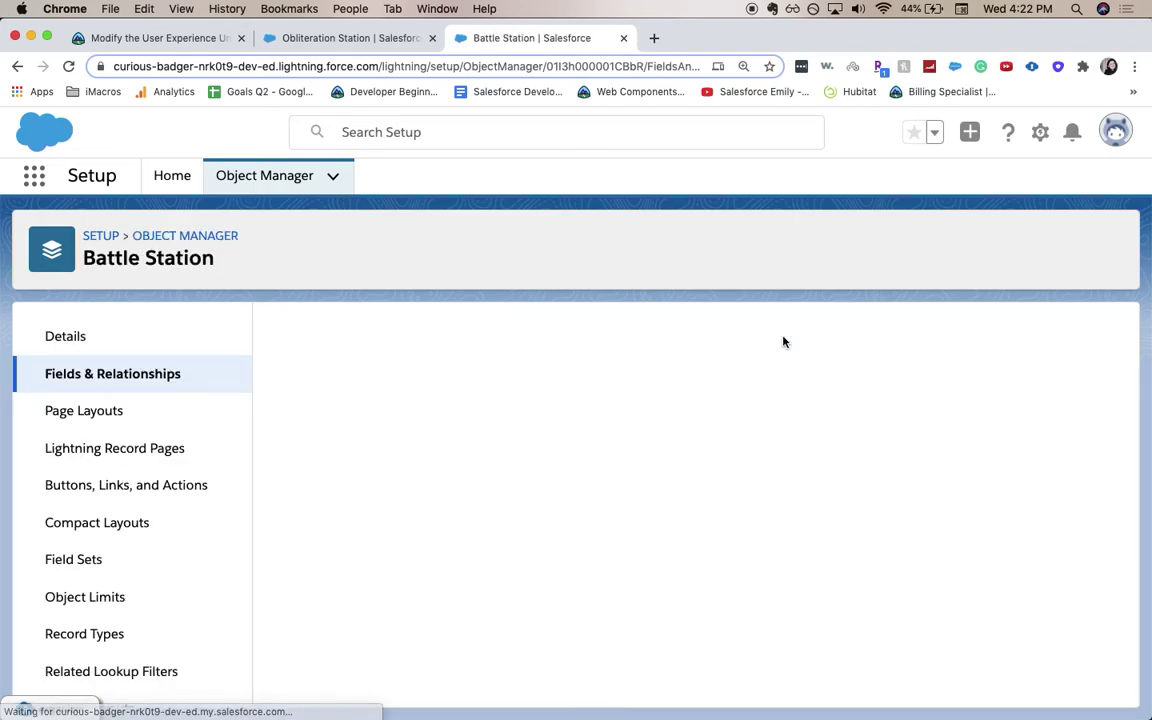
- Choose the Roll-Up Summary type and label the field Crew Members (Crew_Members)
{"action": "scroll", "coordinate": [744, 393], "scroll_direction": "down", "scroll_amount": 2}
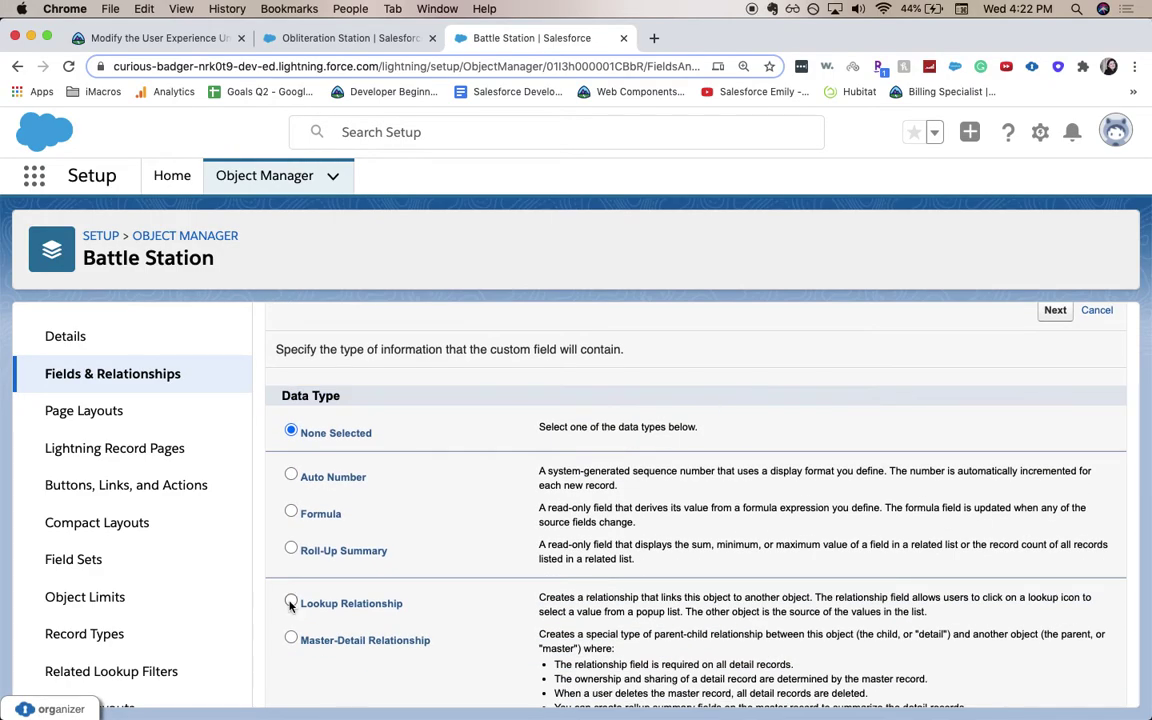
{"action": "left_click", "coordinate": [305, 550]}
{"action": "scroll", "coordinate": [514, 569], "scroll_direction": "down", "scroll_amount": 1}
{"action": "scroll", "coordinate": [514, 569], "scroll_direction": "down", "scroll_amount": 1}
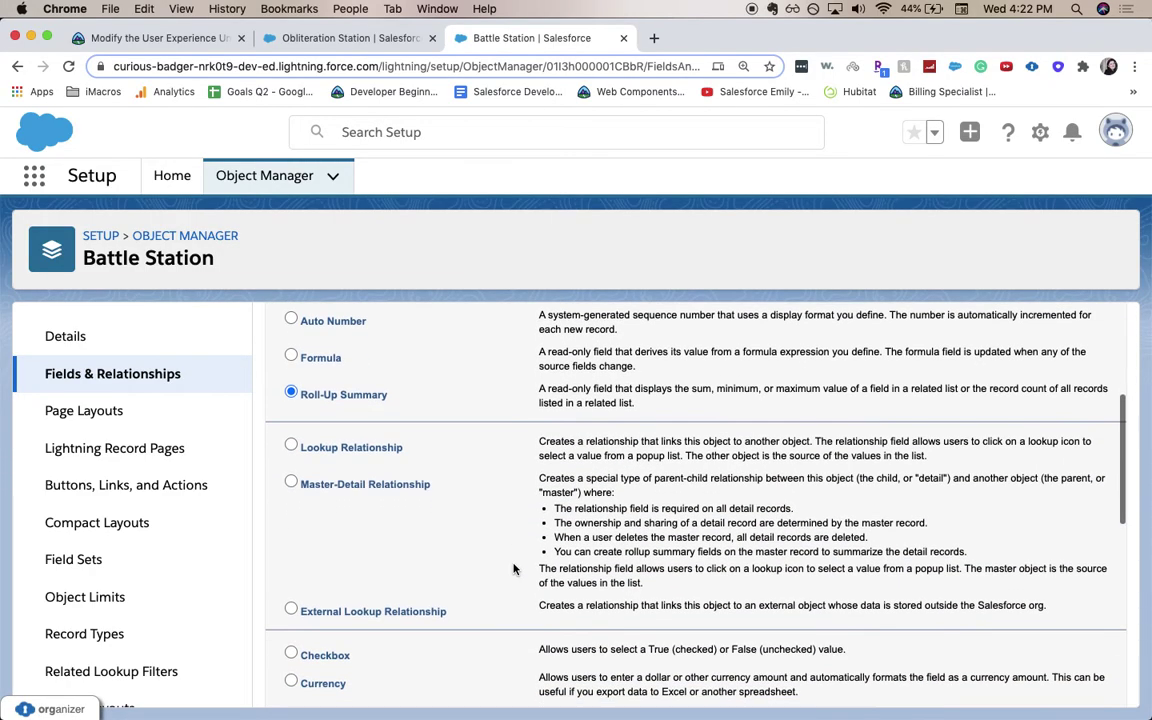
{"action": "scroll", "coordinate": [962, 442], "scroll_direction": "up", "scroll_amount": 4}
{"action": "left_click", "coordinate": [1053, 432]}
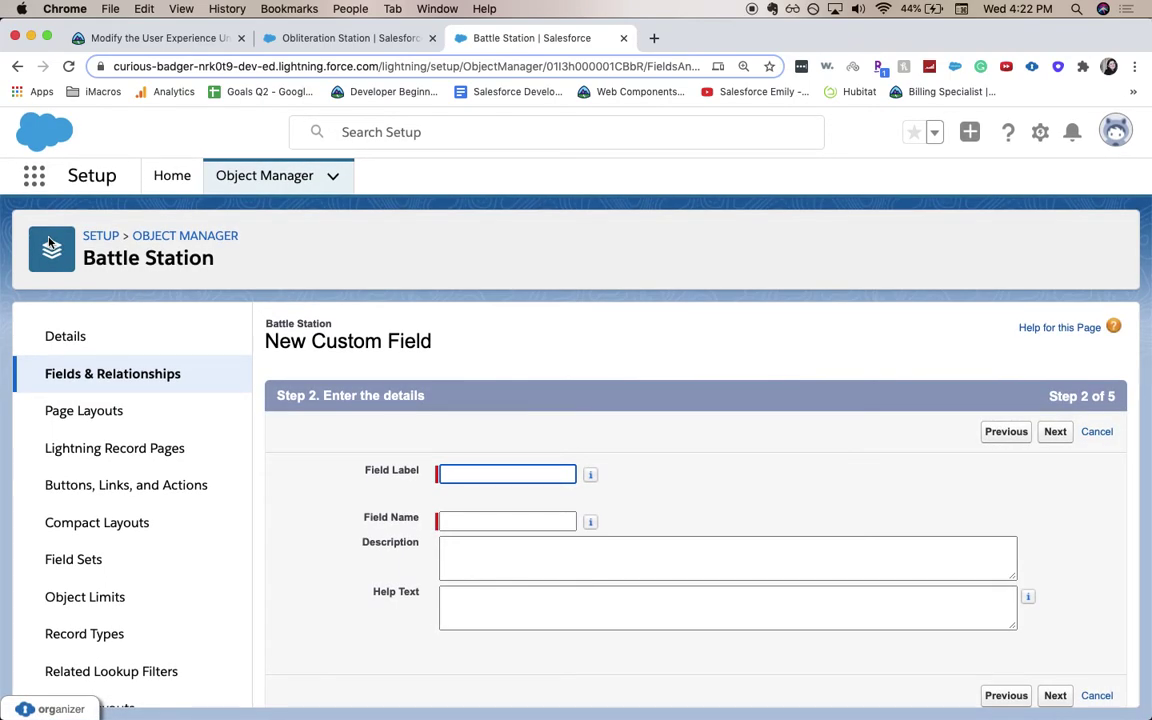
{"action": "type", "text": "Crew Members"}
{"action": "key", "text": "Tab"}
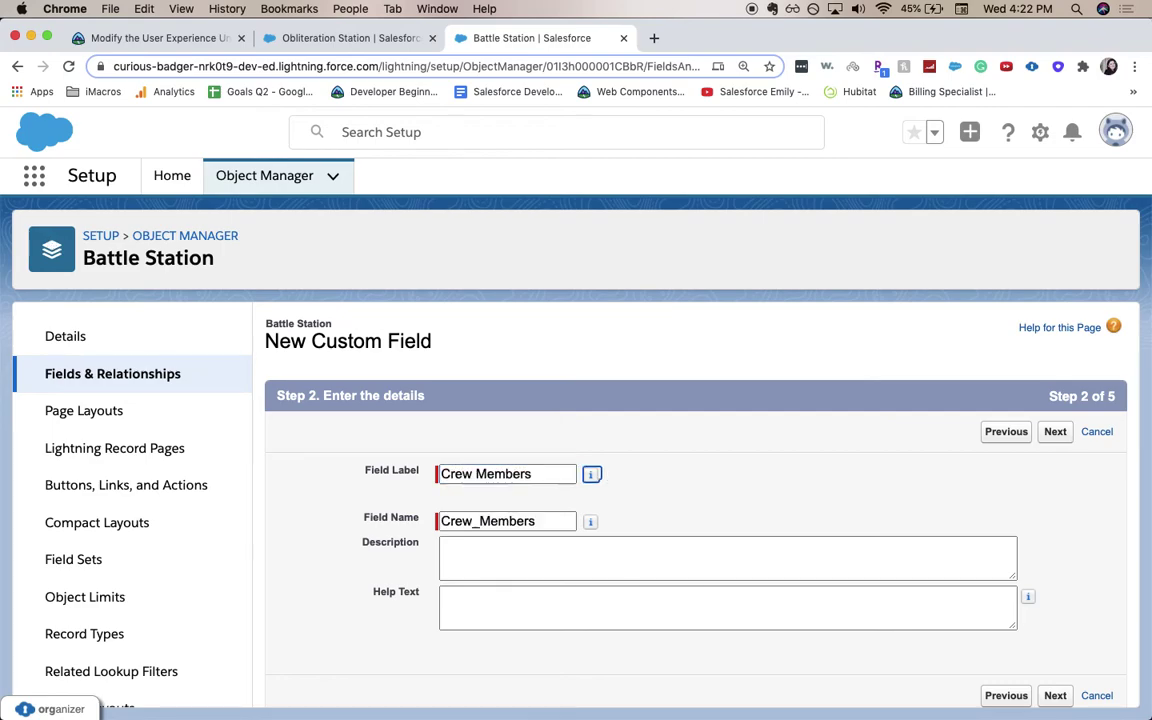
{"action": "key", "text": "Tab"}
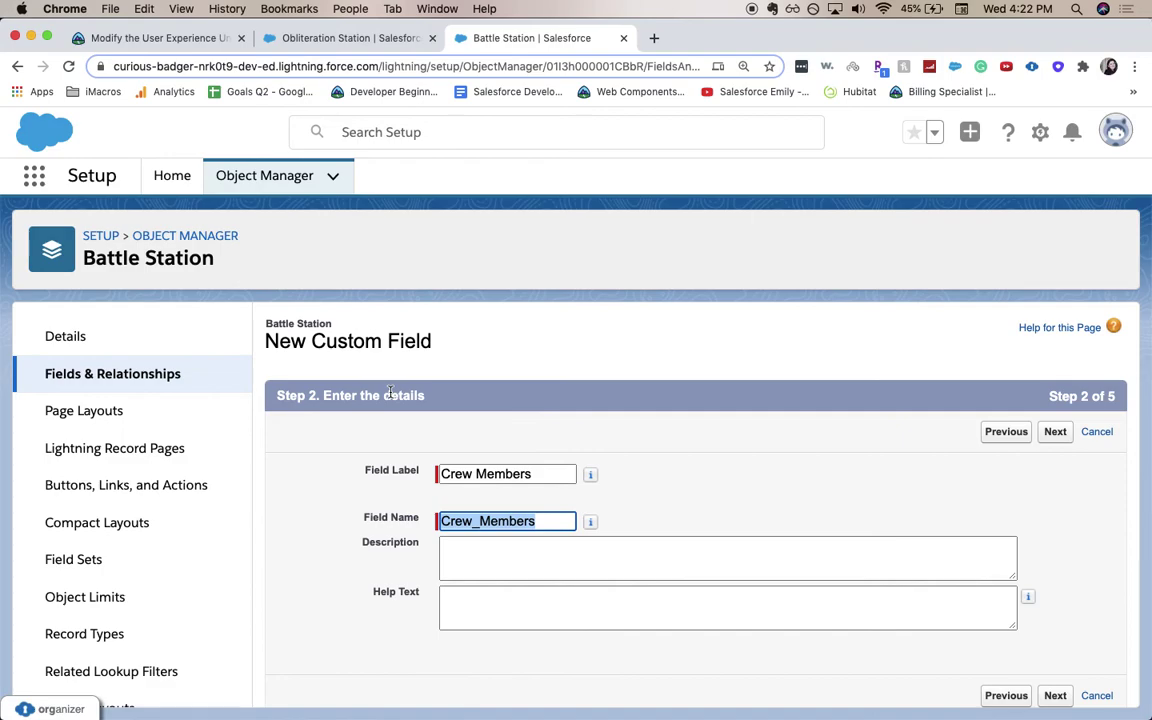
{"action": "left_click", "coordinate": [1067, 438]}
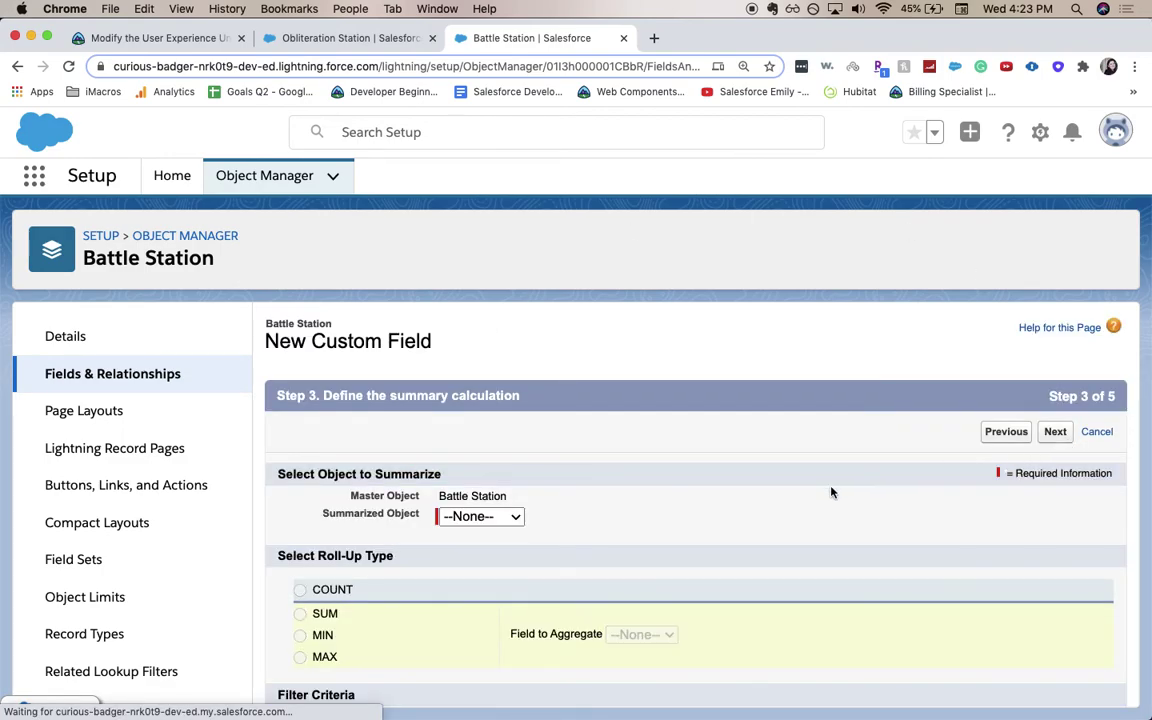
- Set the roll-up to SUM the Quantity field of the Resources records
{"action": "scroll", "coordinate": [831, 491], "scroll_direction": "down", "scroll_amount": 3}
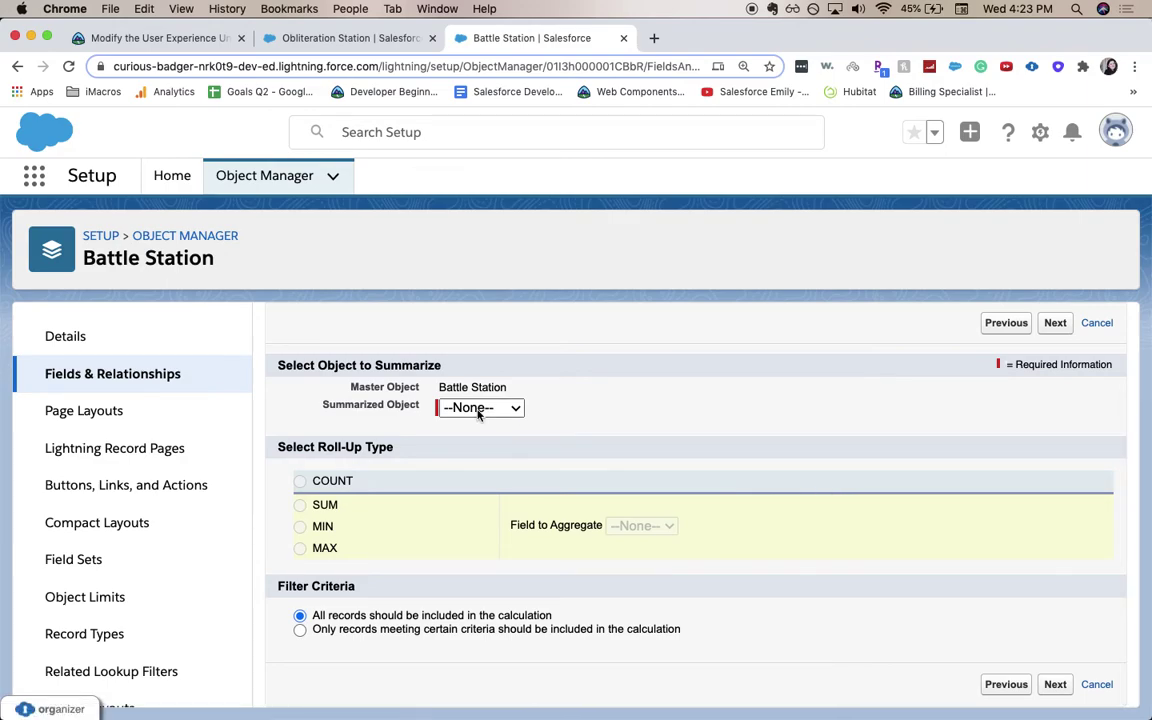
{"action": "left_click", "coordinate": [479, 410]}
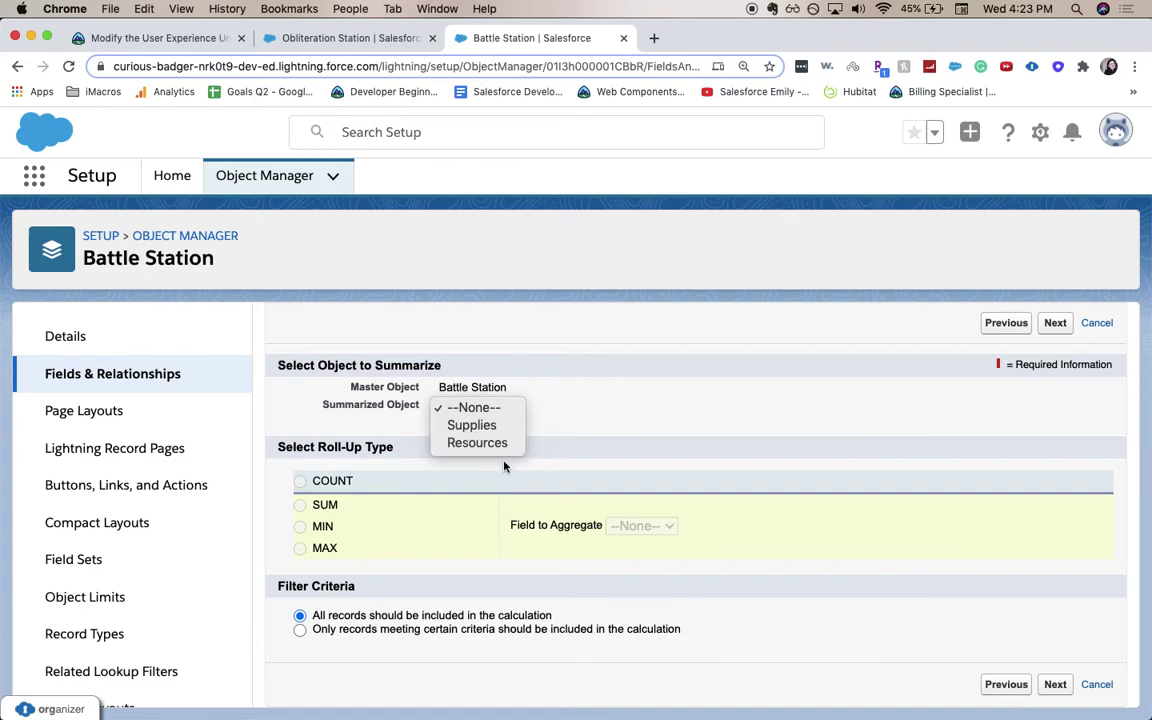
{"action": "left_click", "coordinate": [498, 442]}
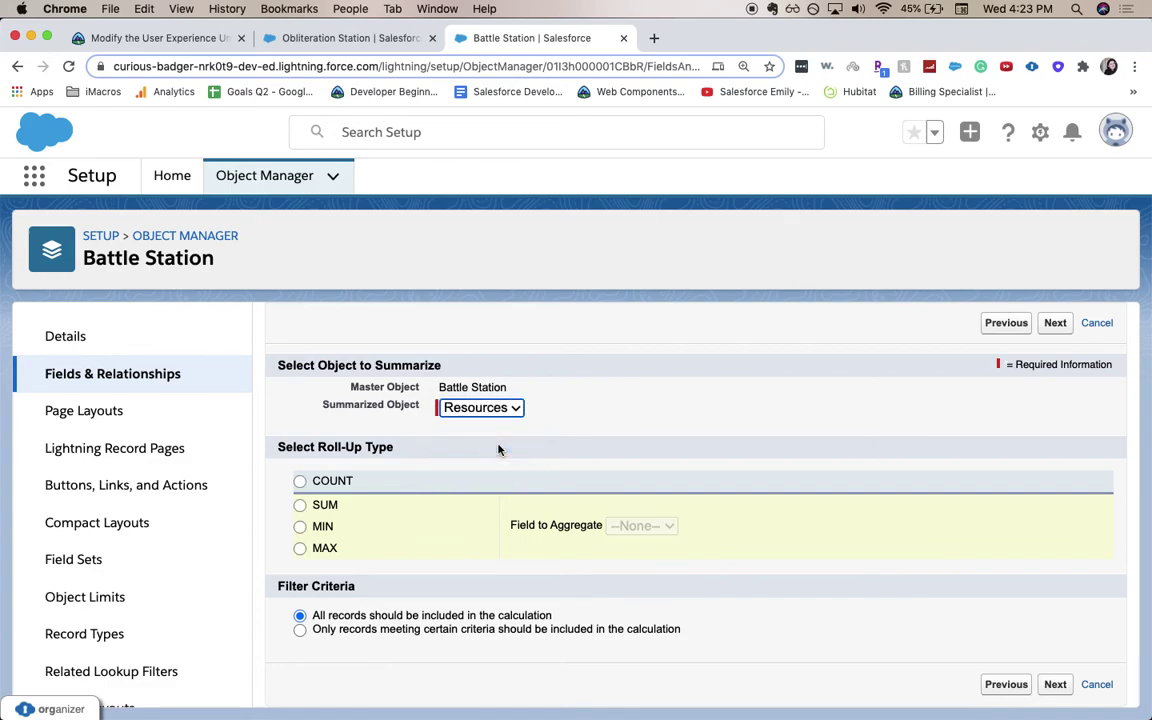
{"action": "left_click", "coordinate": [300, 506]}
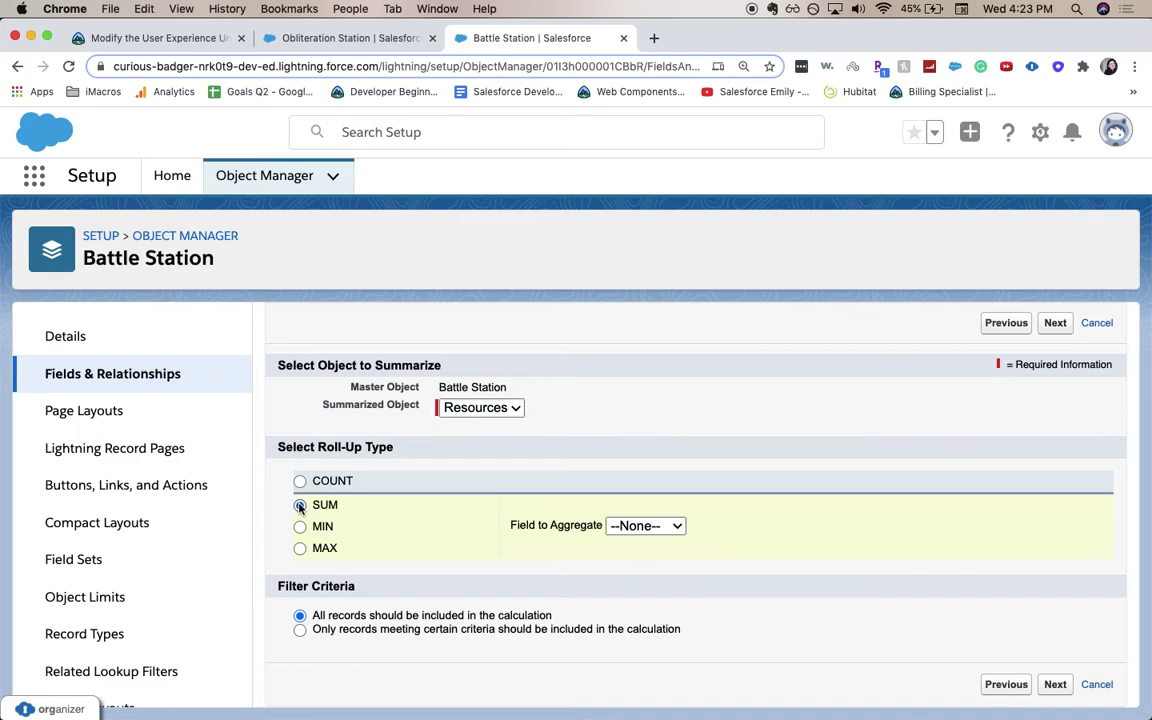
{"action": "left_click", "coordinate": [632, 525]}
{"action": "left_click", "coordinate": [628, 542]}
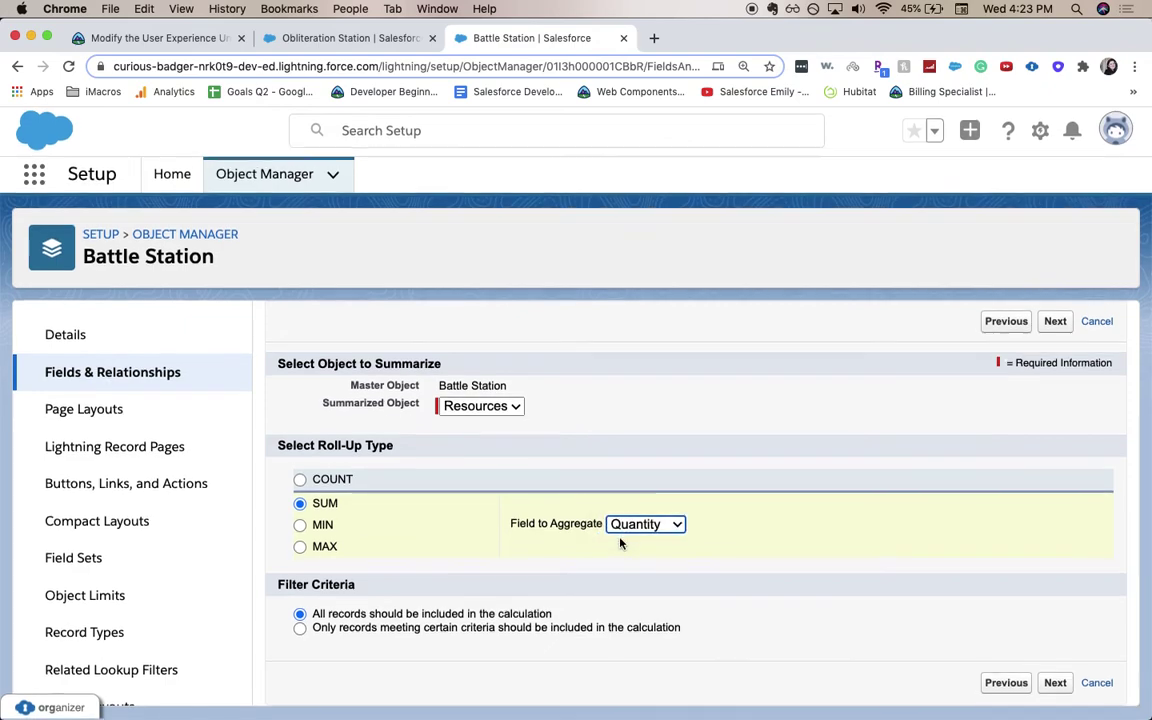
{"action": "scroll", "coordinate": [580, 570], "scroll_direction": "up", "scroll_amount": 1}
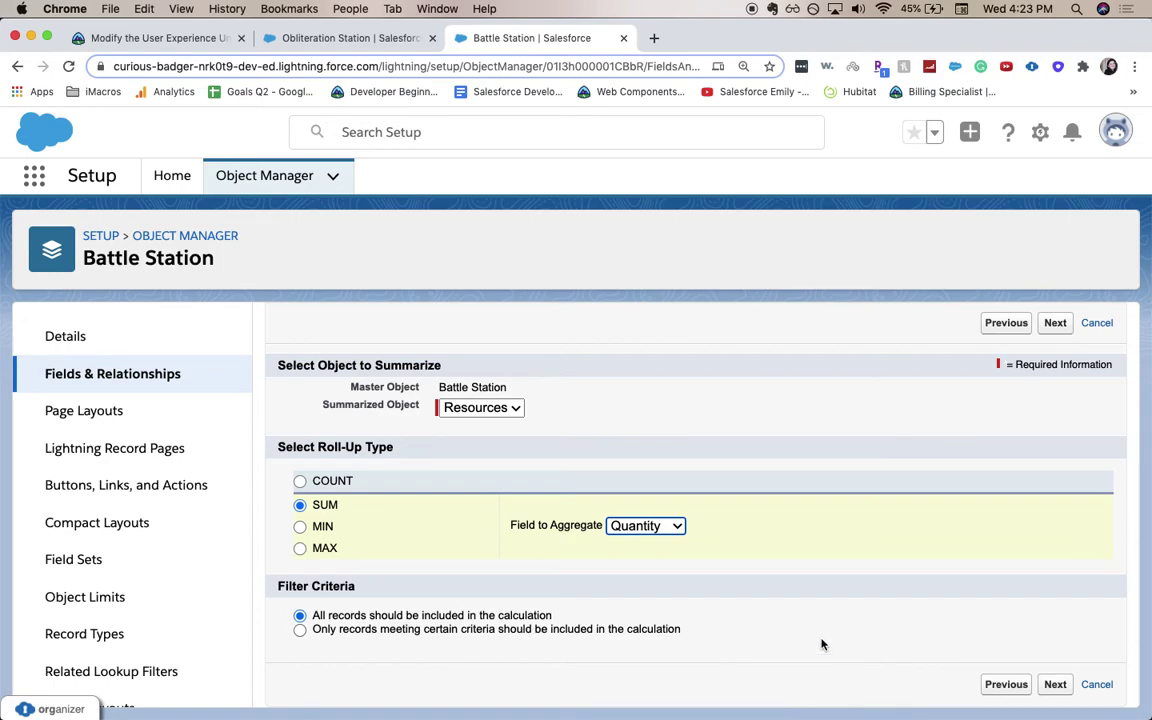
{"action": "left_click", "coordinate": [1060, 326]}
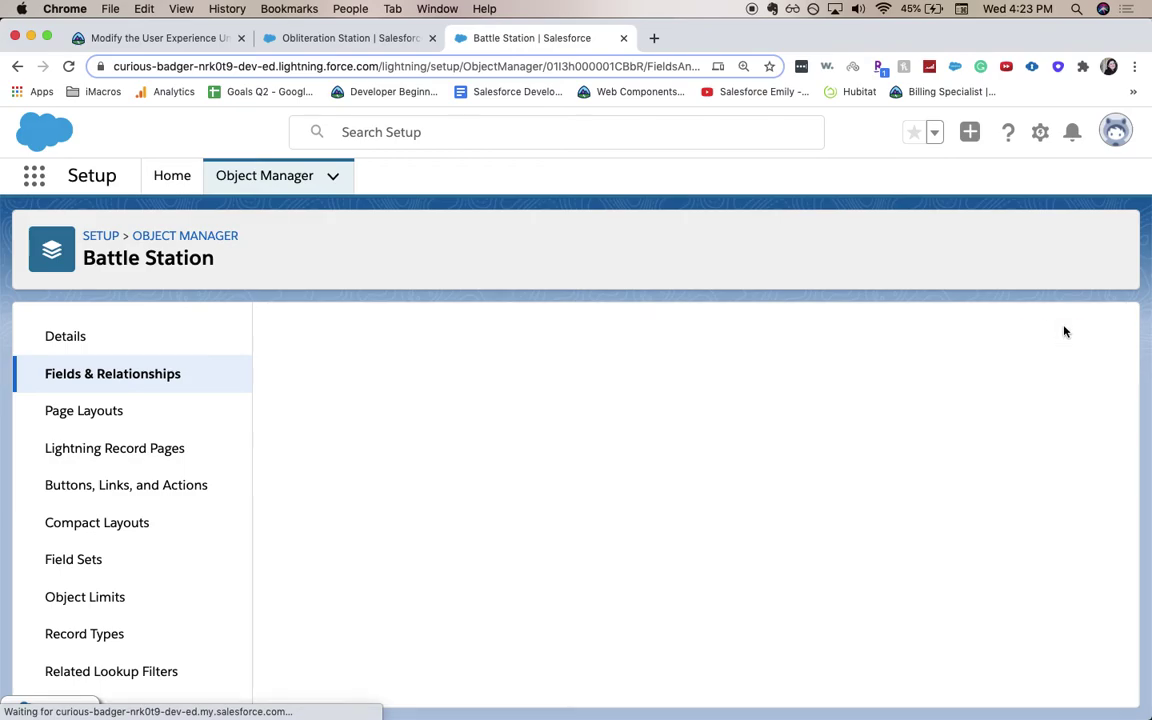
- Keep the default field-level security and Battle Station Layout, and save Crew Members
{"action": "scroll", "coordinate": [1050, 488], "scroll_direction": "down", "scroll_amount": 1}
{"action": "scroll", "coordinate": [1049, 488], "scroll_direction": "down", "scroll_amount": 10}
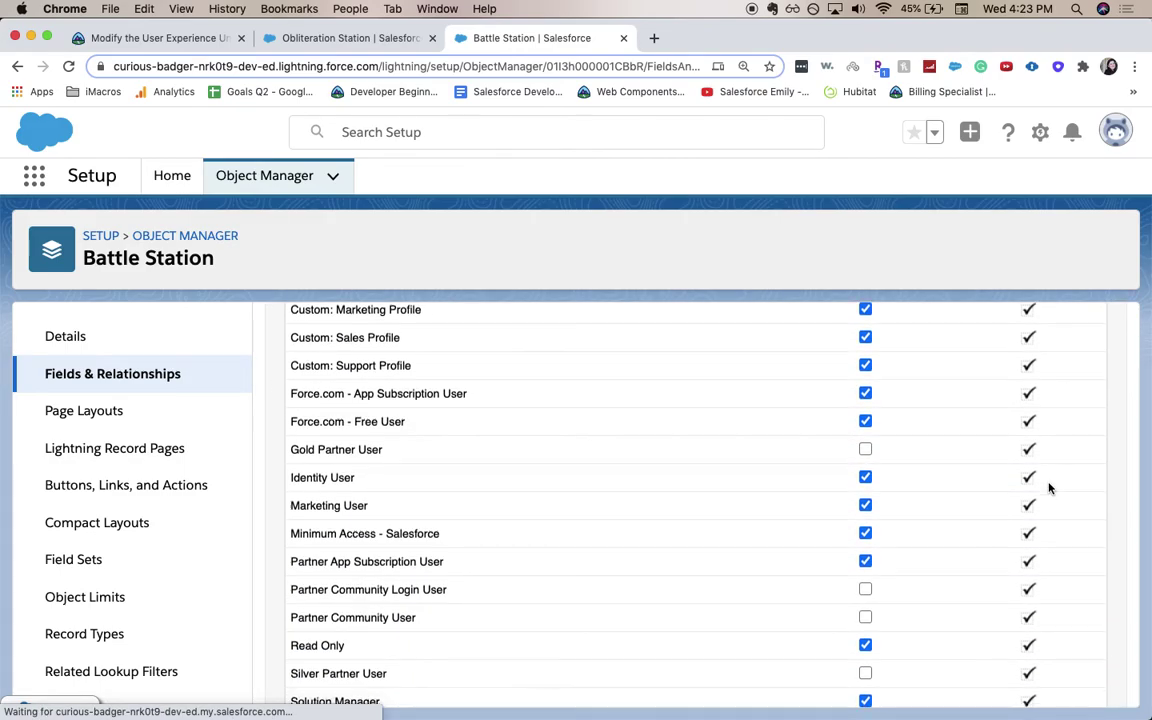
{"action": "scroll", "coordinate": [977, 486], "scroll_direction": "up", "scroll_amount": 10}
{"action": "left_click", "coordinate": [1050, 436]}
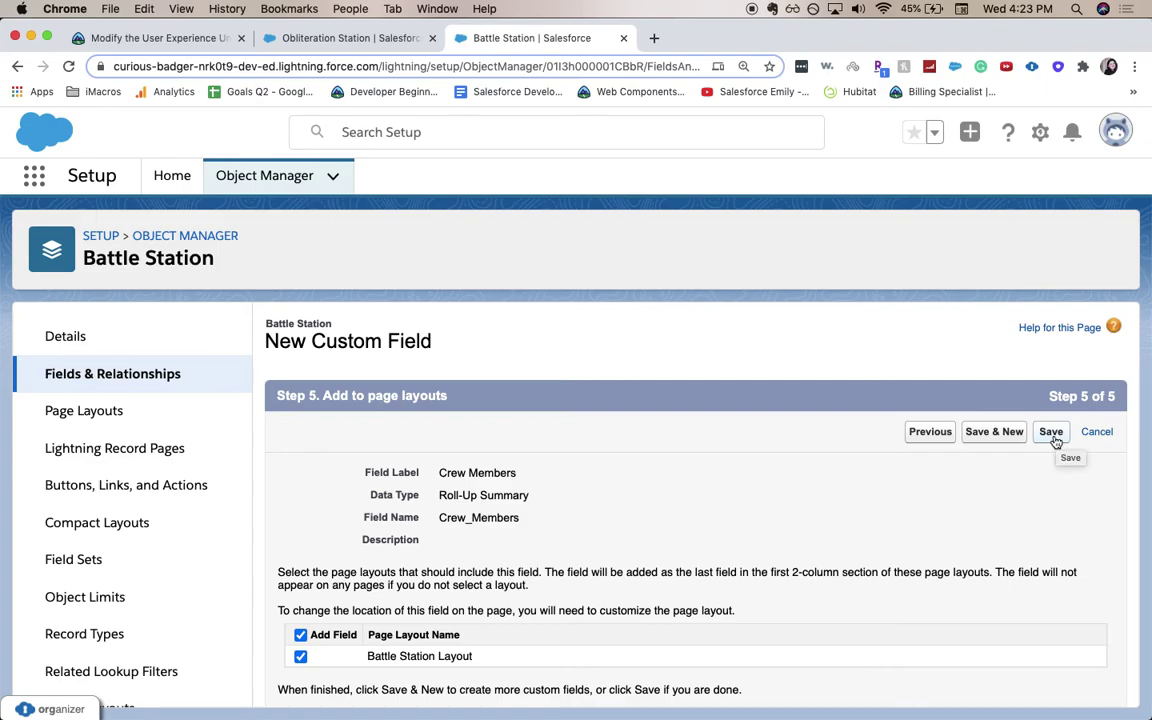
{"action": "left_click", "coordinate": [1055, 441]}
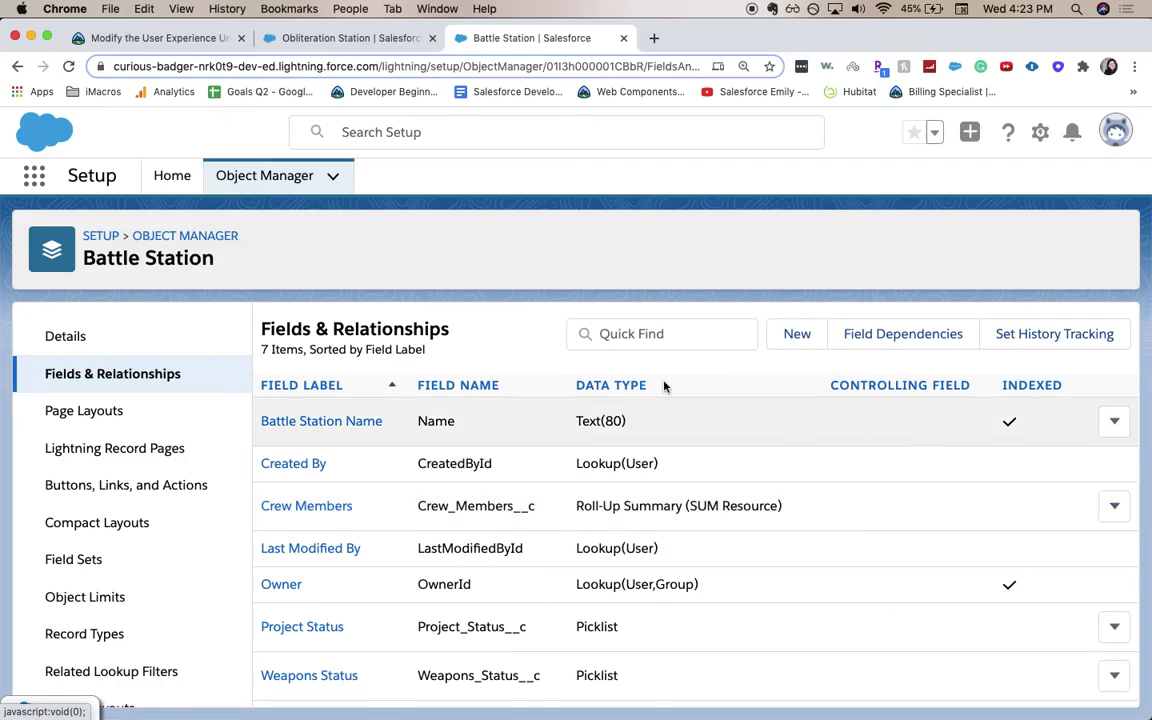
- Back in Trailhead, verify the Modify the User Experience step for 100 points
{"action": "left_click", "coordinate": [183, 38]}
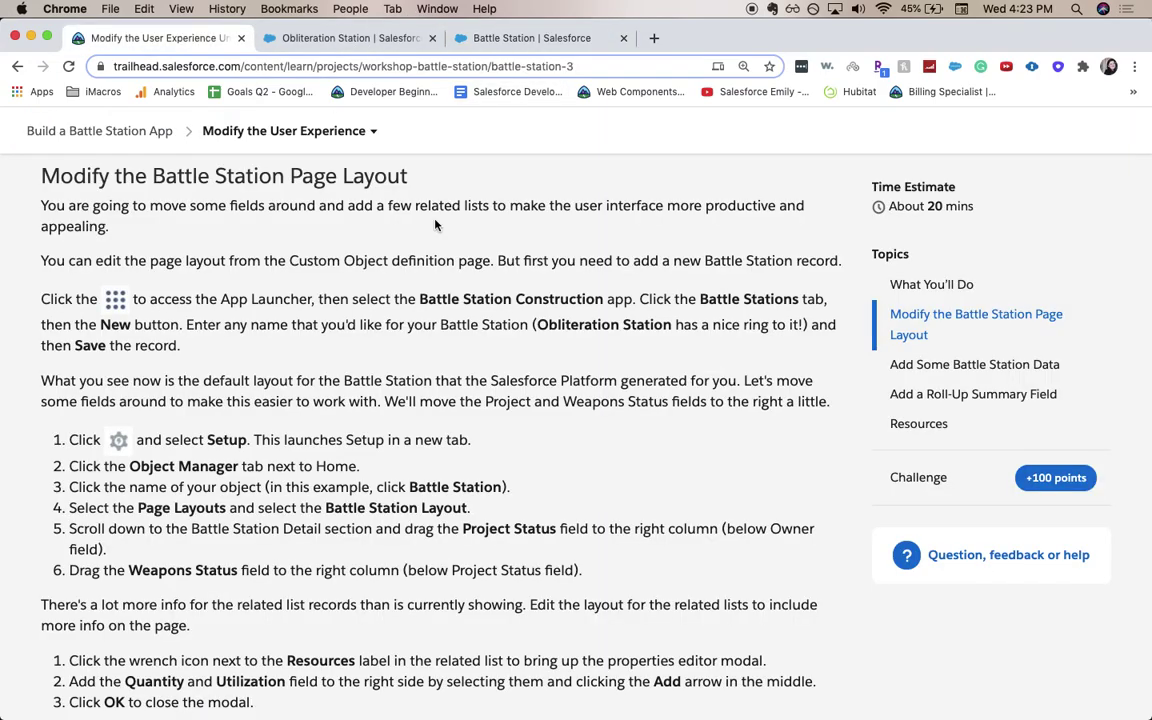
{"action": "scroll", "coordinate": [451, 350], "scroll_direction": "down", "scroll_amount": 15}
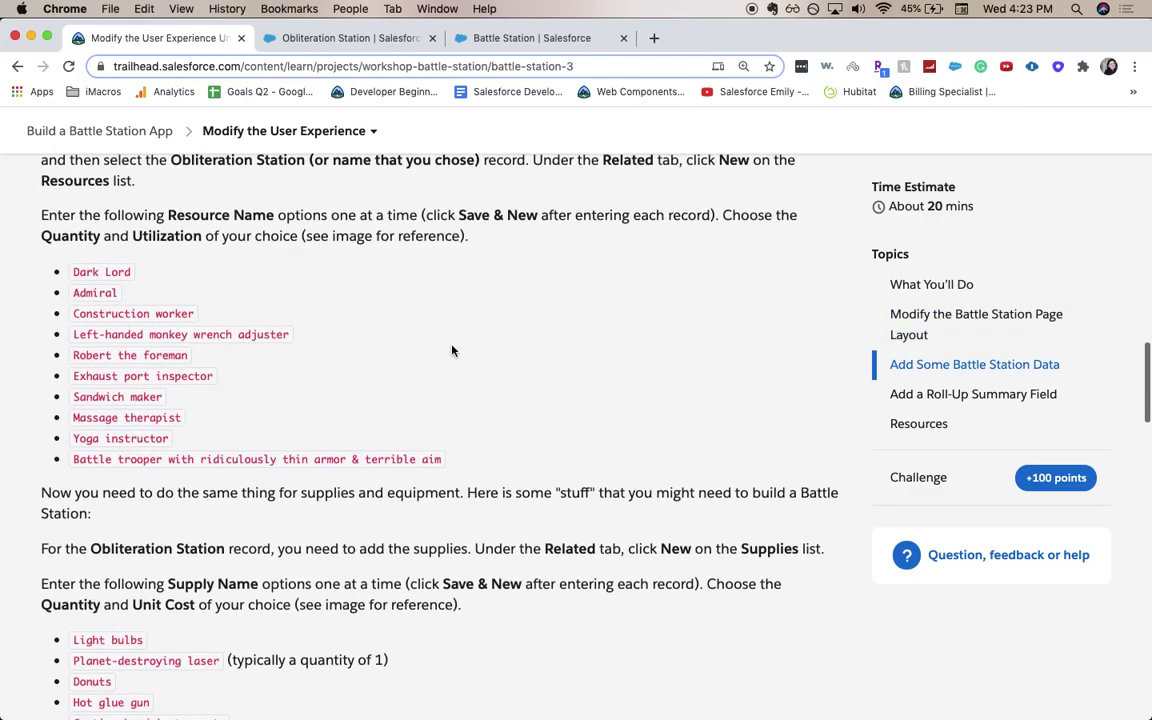
{"action": "scroll", "coordinate": [451, 350], "scroll_direction": "down", "scroll_amount": 20}
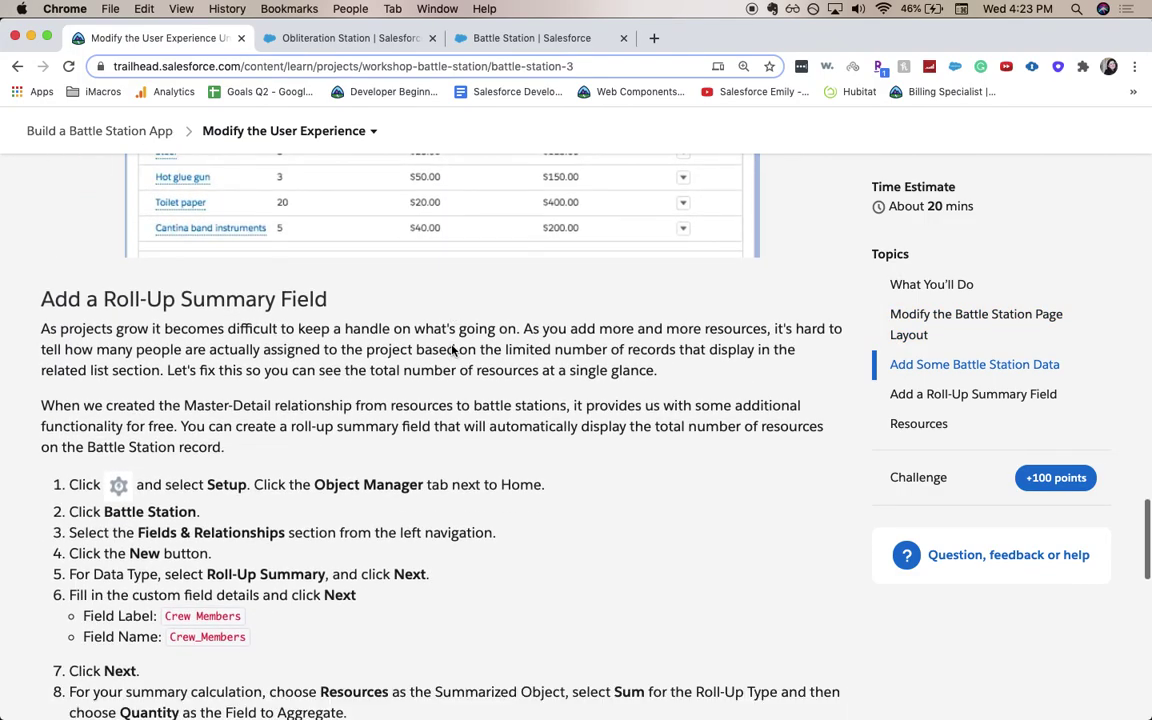
{"action": "scroll", "coordinate": [451, 350], "scroll_direction": "down", "scroll_amount": 4}
{"action": "scroll", "coordinate": [420, 352], "scroll_direction": "up", "scroll_amount": 3}
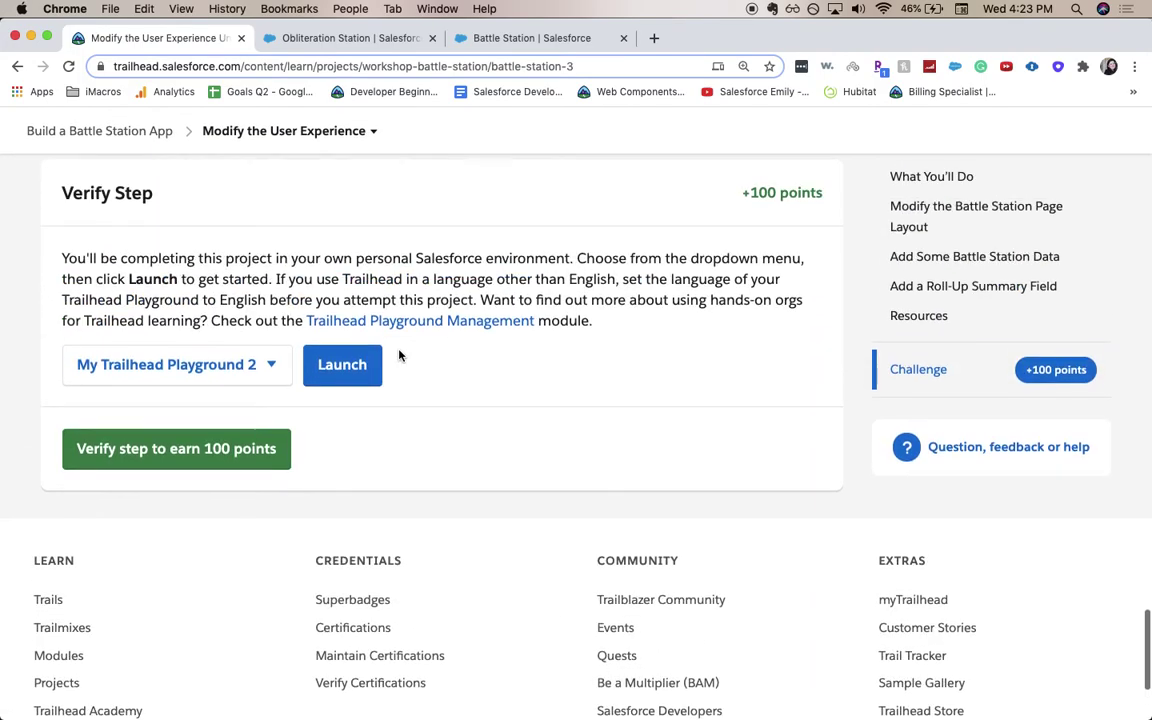
{"action": "left_click", "coordinate": [241, 465]}
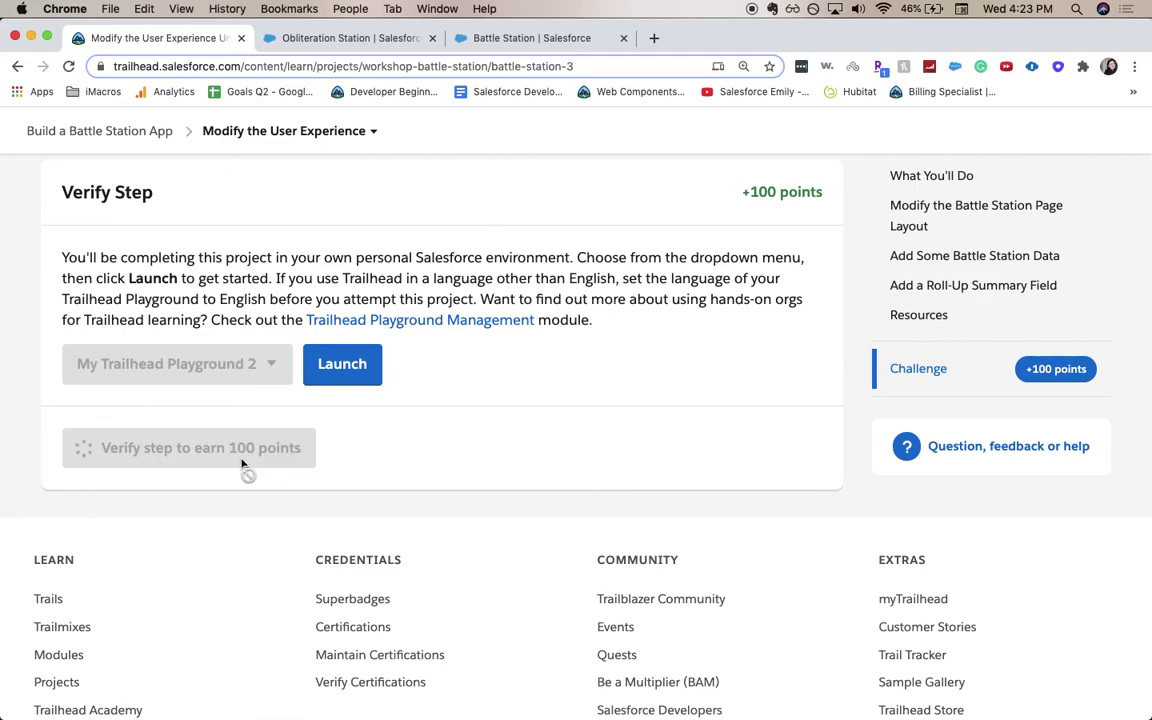